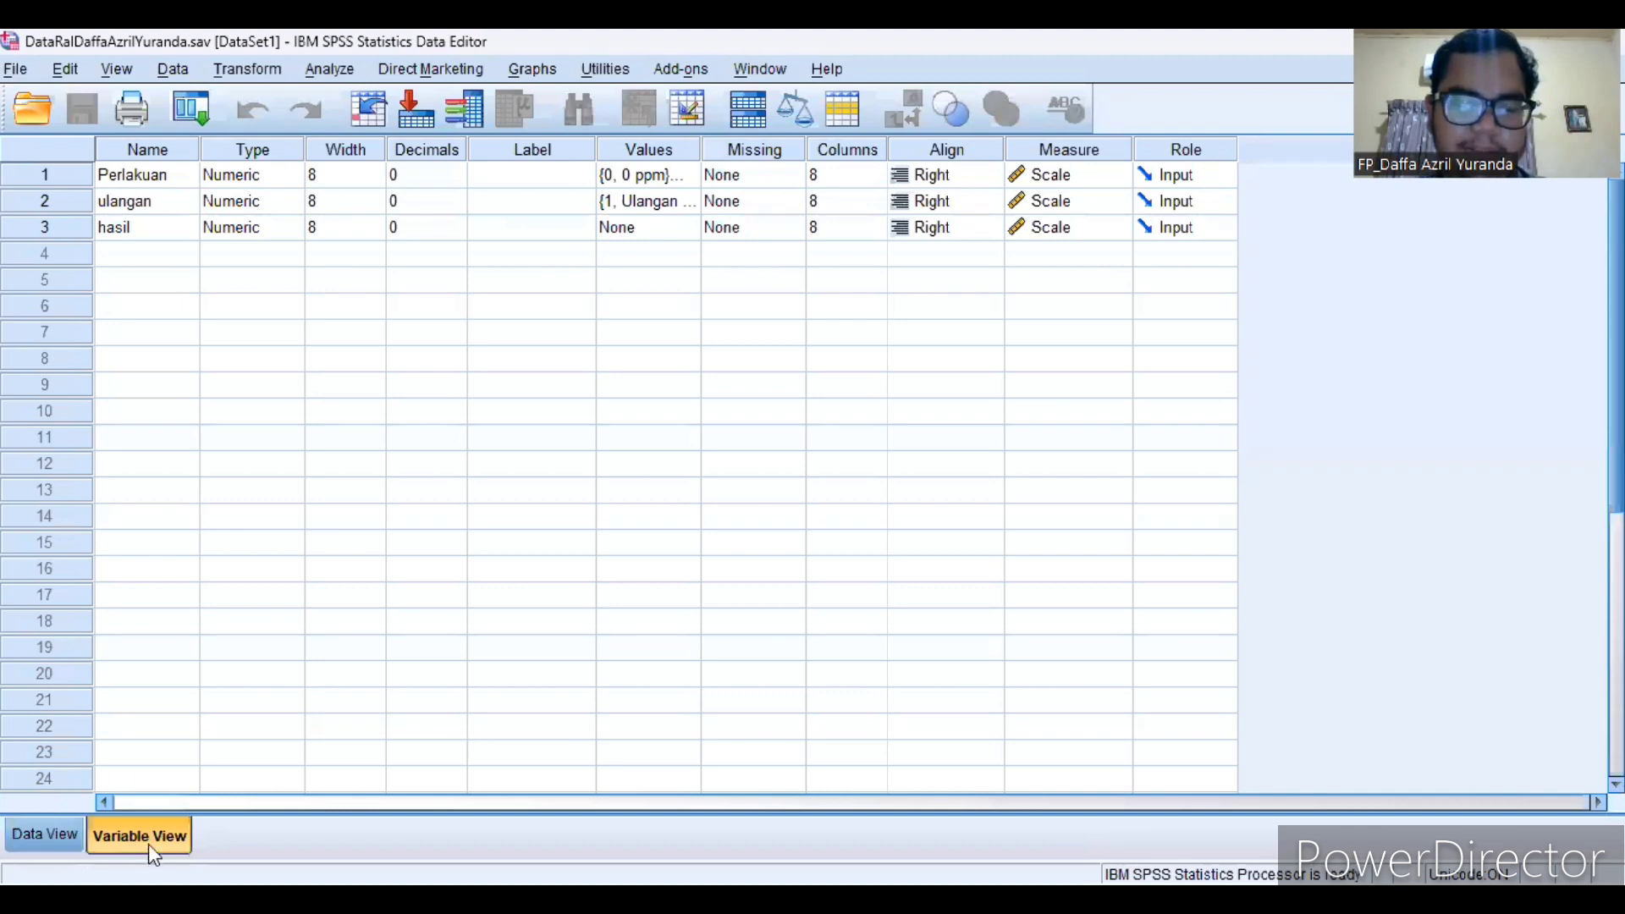
{"action": "left_click", "coordinate": [164, 174]}
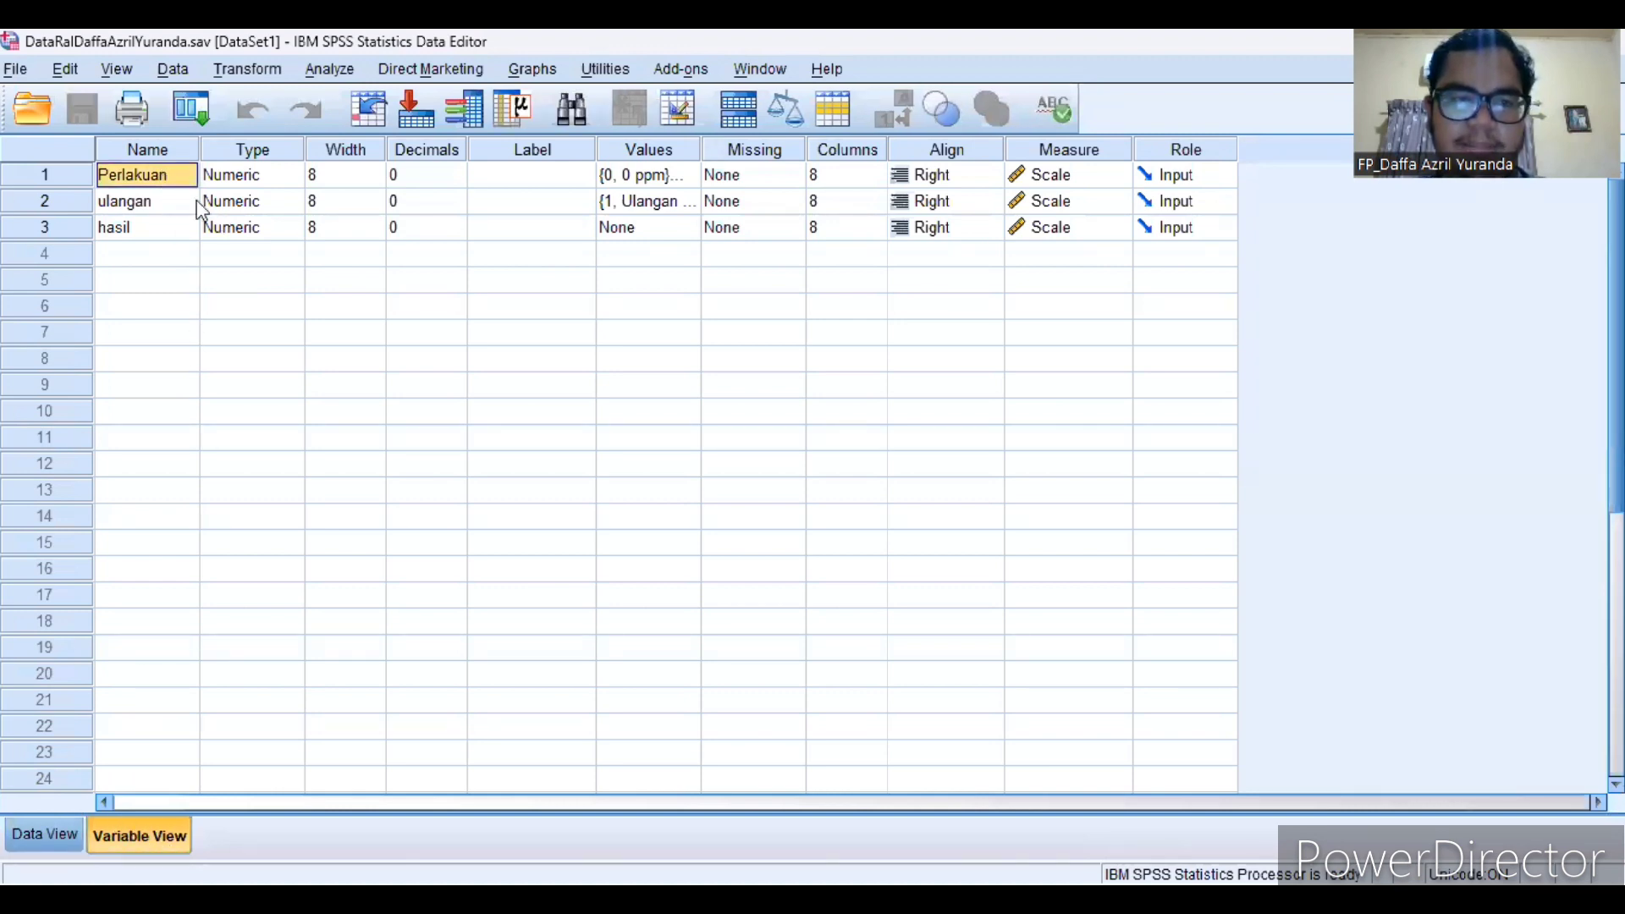
{"action": "left_click", "coordinate": [167, 209]}
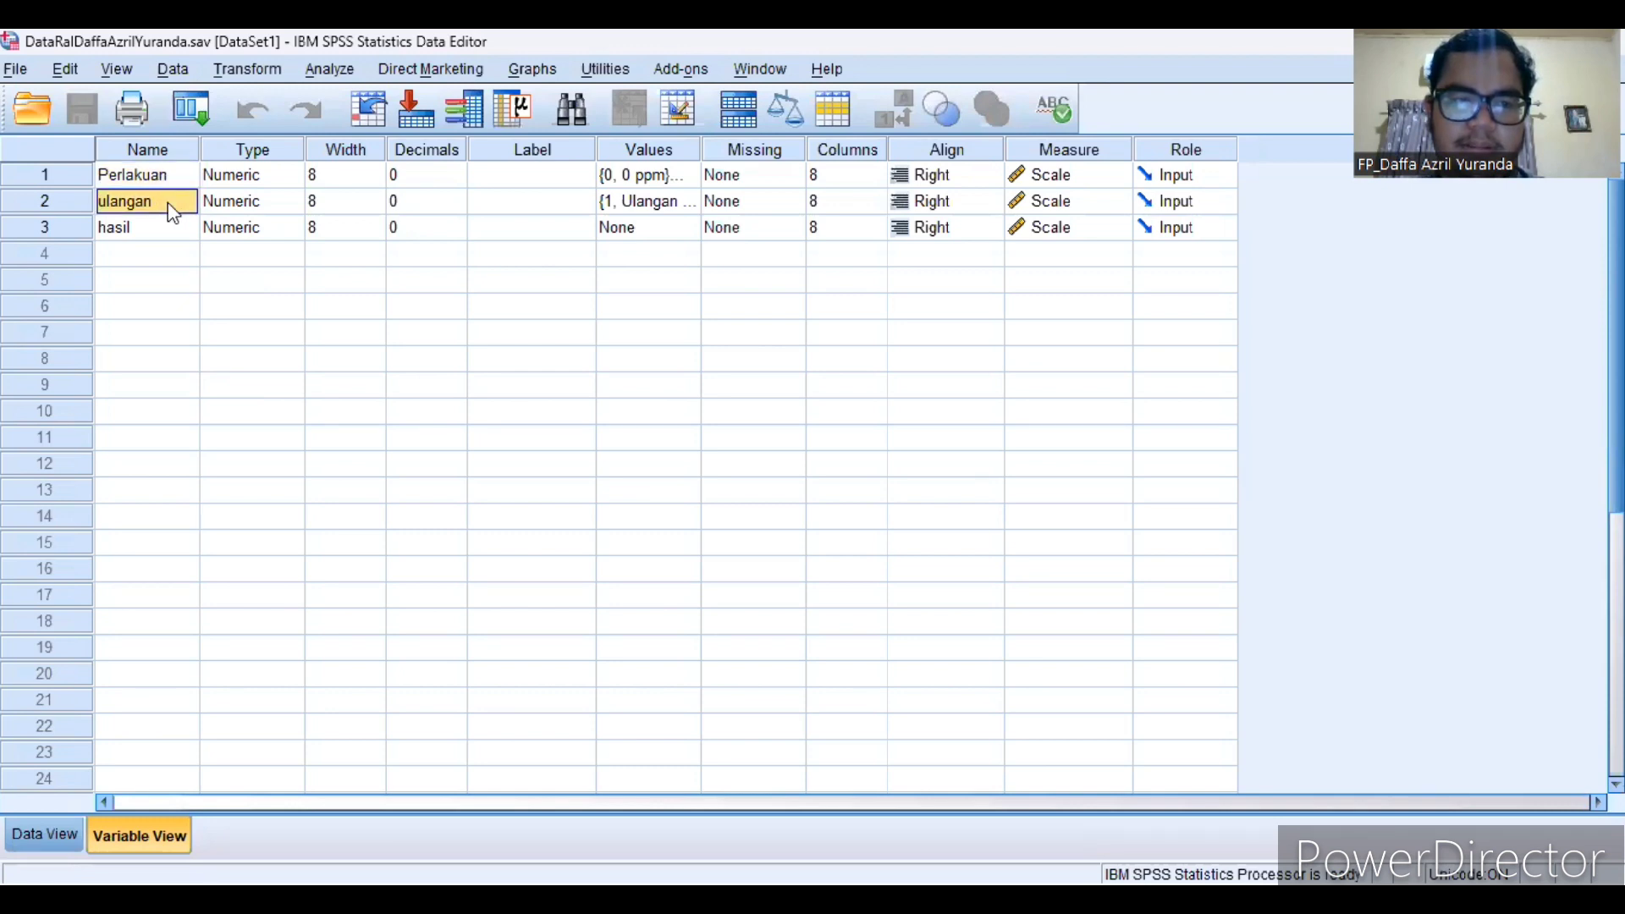
{"action": "left_click", "coordinate": [167, 237]}
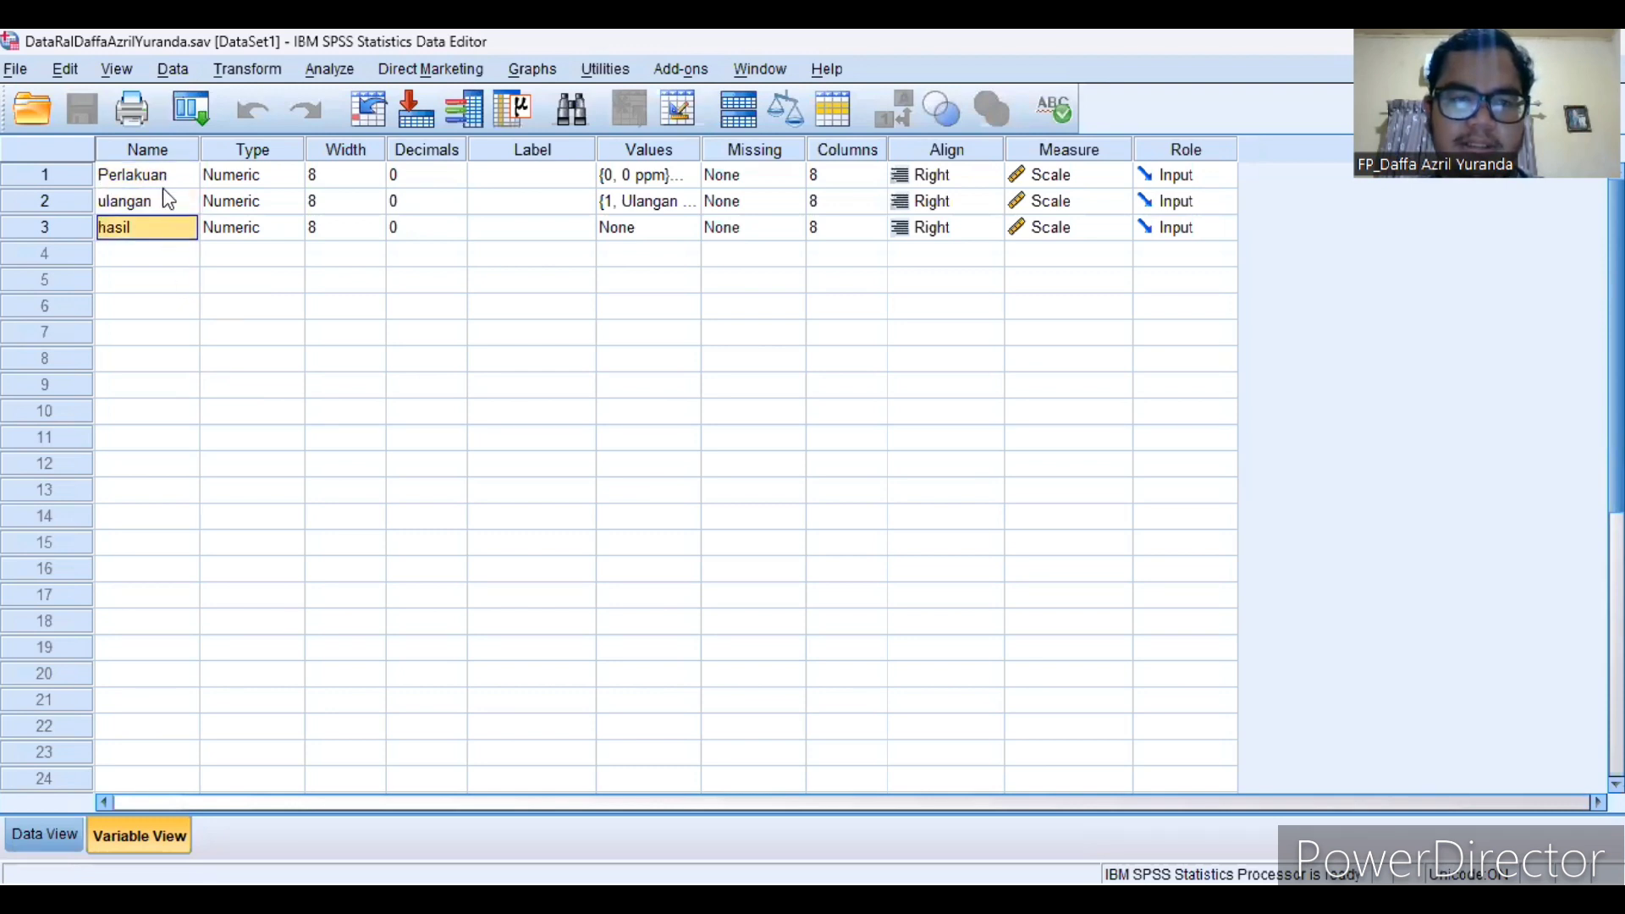
{"action": "left_click", "coordinate": [326, 172]}
Step: Set the number of decimals for the Perlakuan variable to 2
{"action": "left_click", "coordinate": [414, 176]}
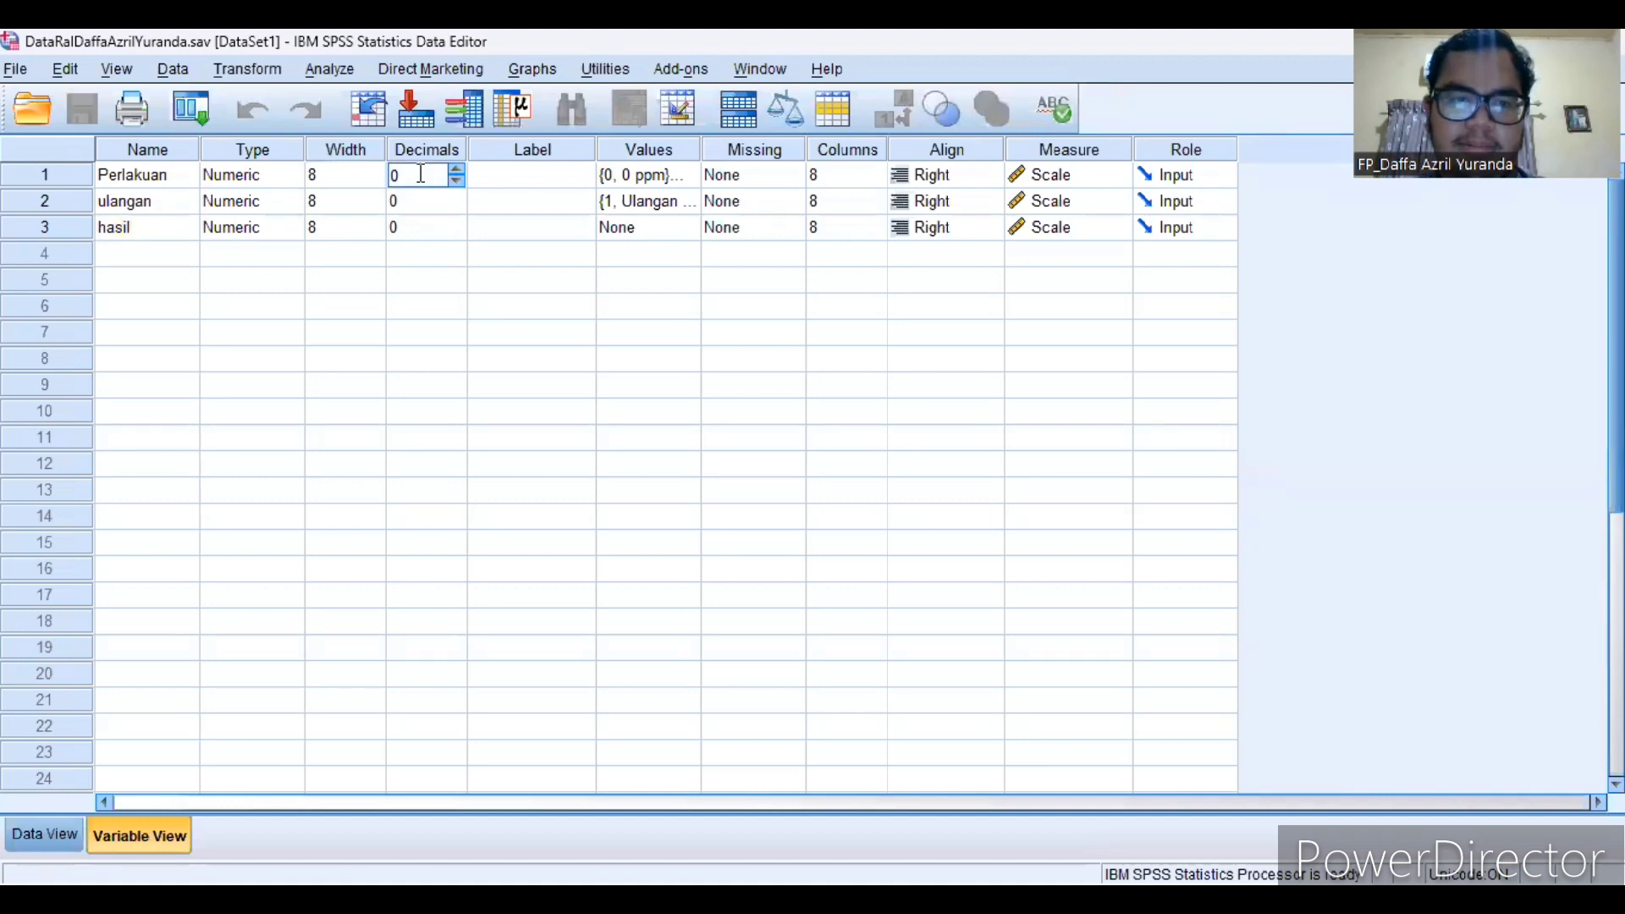
{"action": "left_click", "coordinate": [419, 175]}
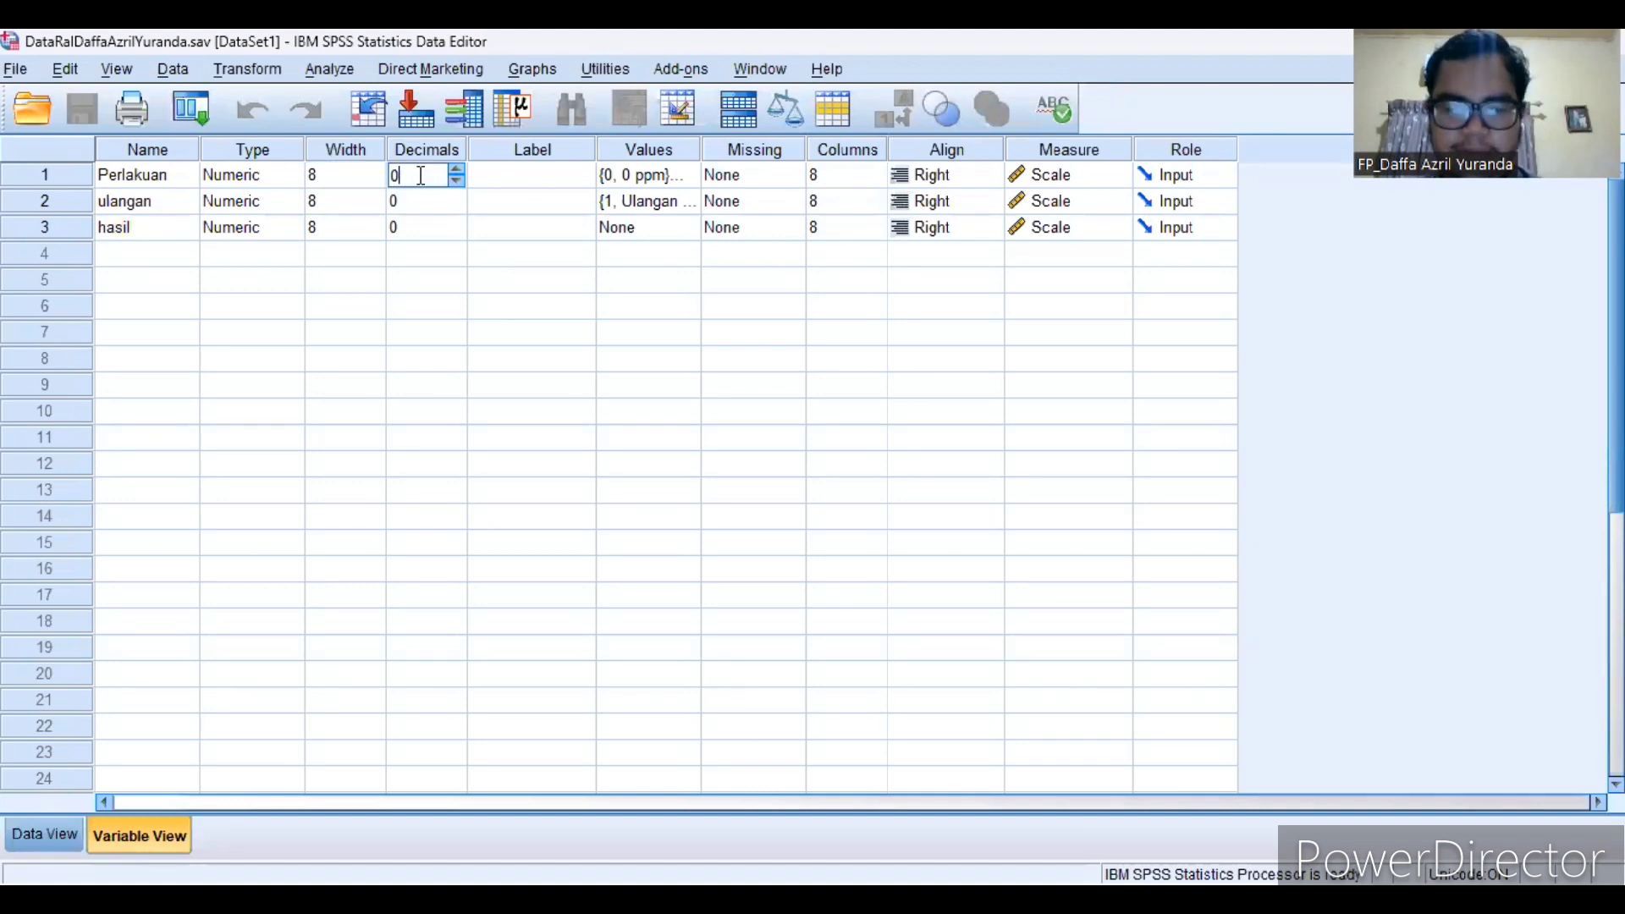
{"action": "key", "text": "BackSpace"}
{"action": "type", "text": "2"}
{"action": "key", "text": "Return"}
Step: Restore the Perlakuan variable's decimals to 0
{"action": "left_click", "coordinate": [426, 174]}
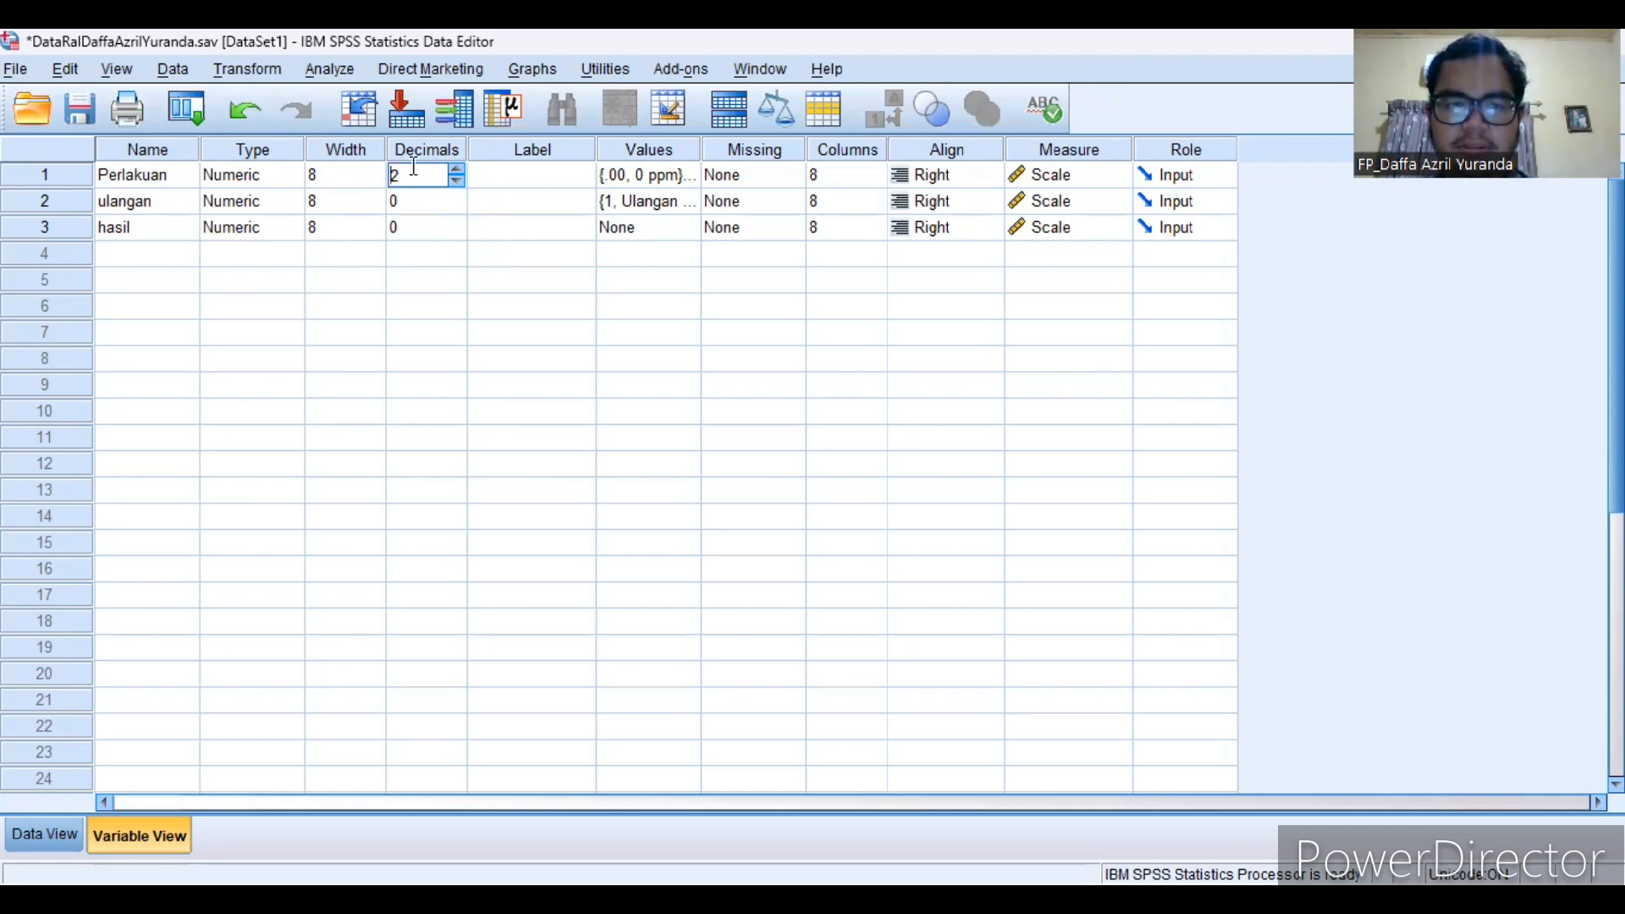
{"action": "key", "text": "BackSpace"}
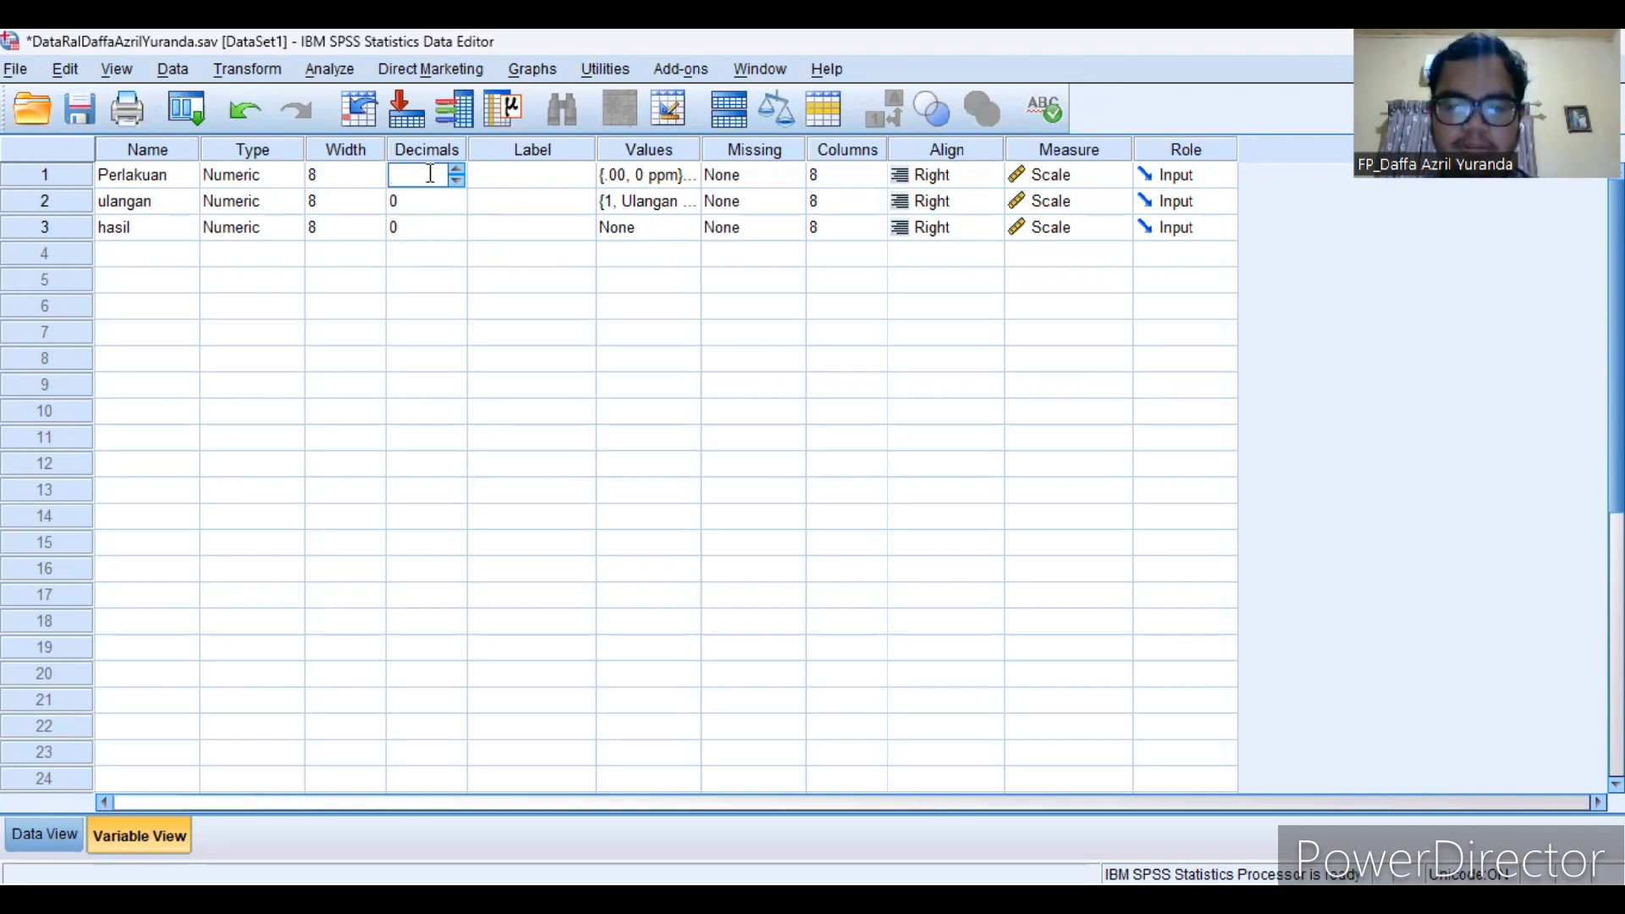
{"action": "type", "text": "0"}
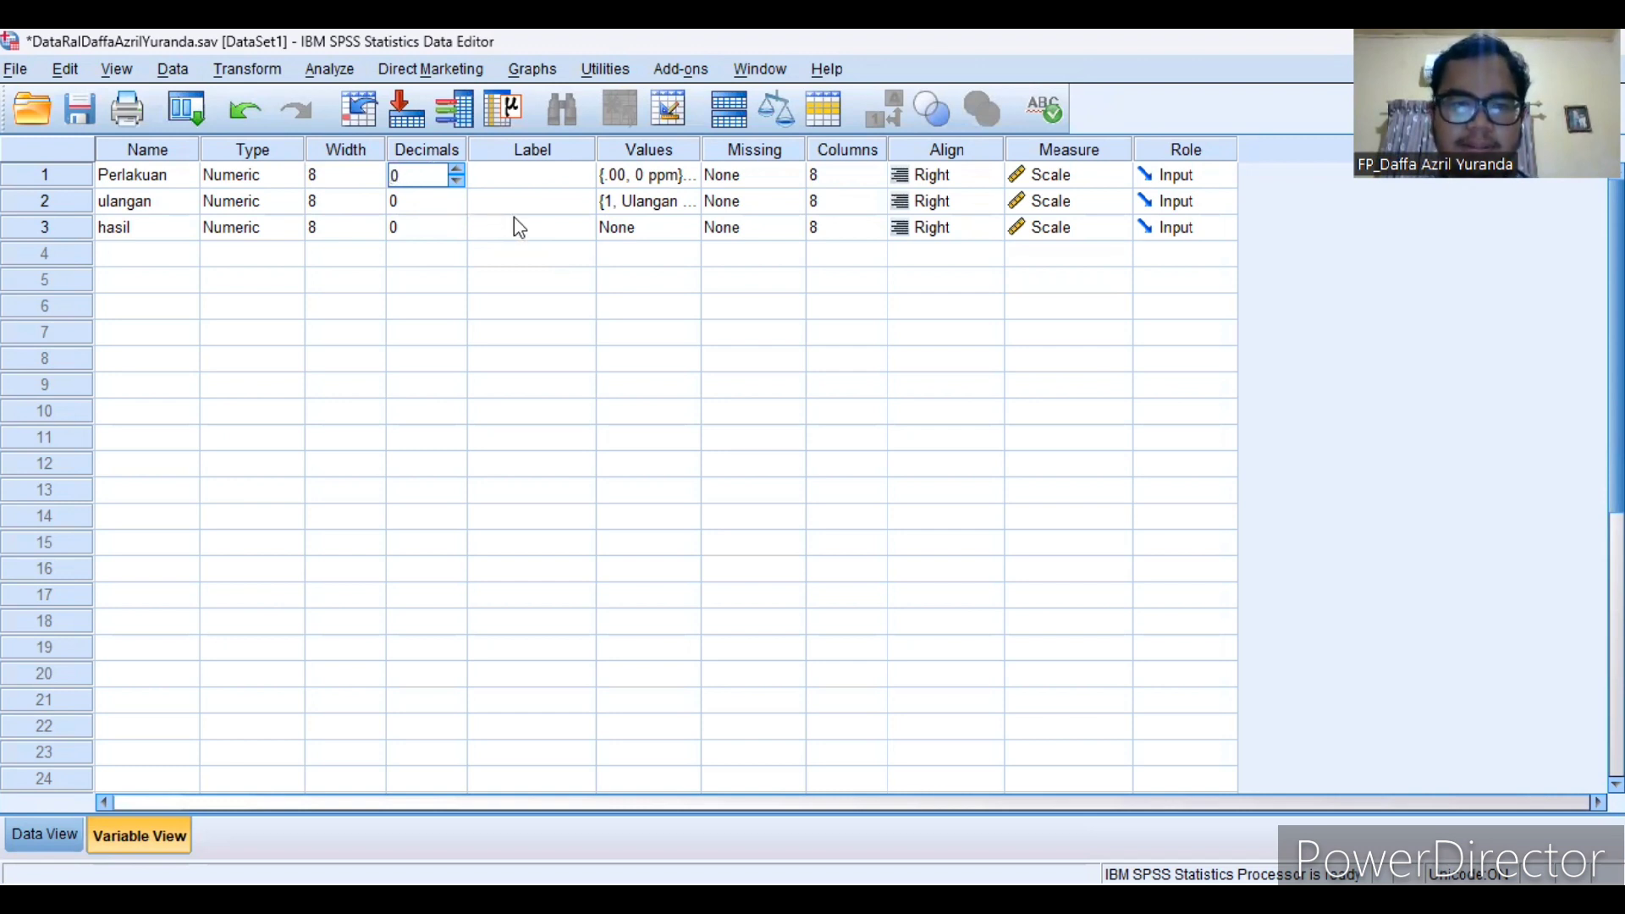
{"action": "left_click", "coordinate": [442, 202]}
Step: Label the Perlakuan variable "Perlakuan Herbisida" and widen the Label column to fit the text
{"action": "left_click", "coordinate": [563, 176]}
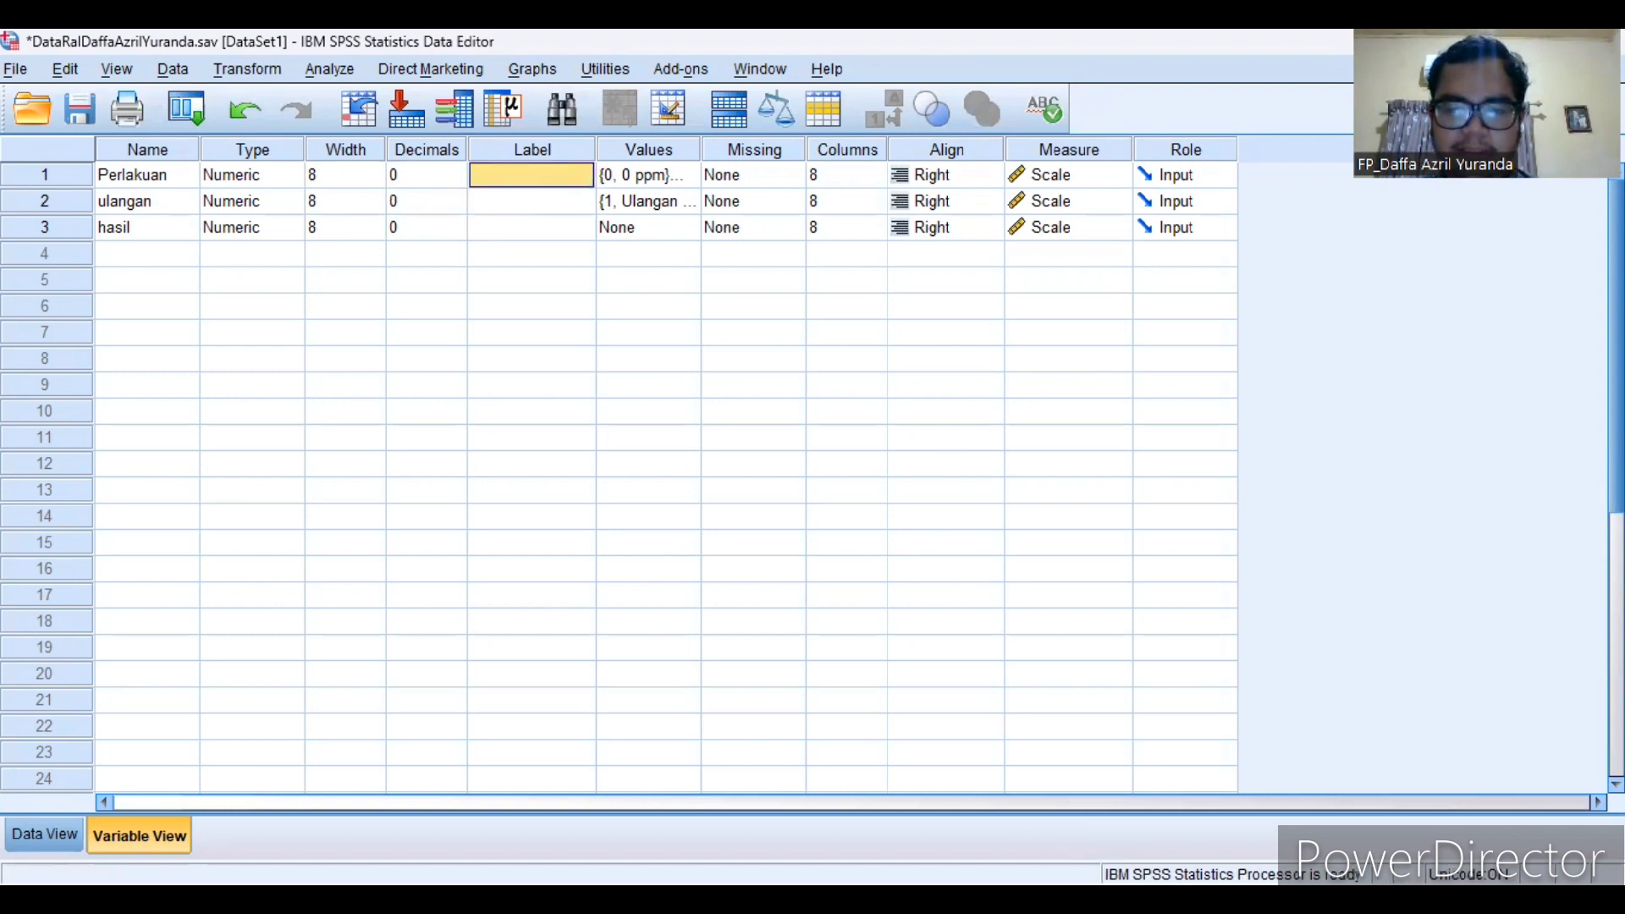
{"action": "key", "text": "alt+Tab"}
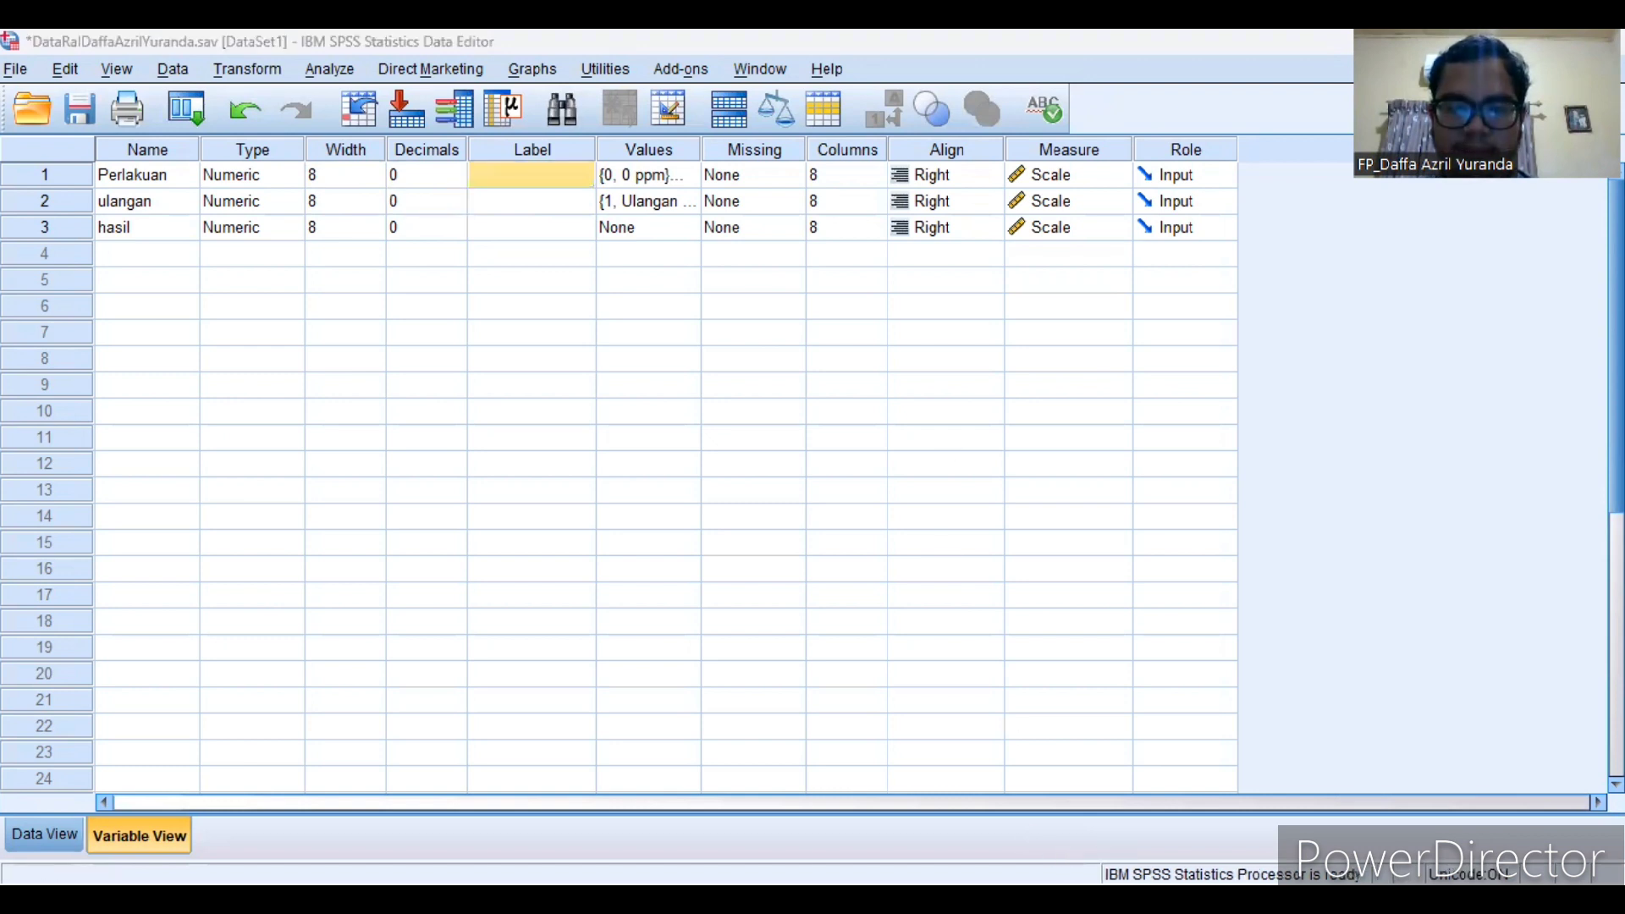
{"action": "key", "text": "alt+Tab"}
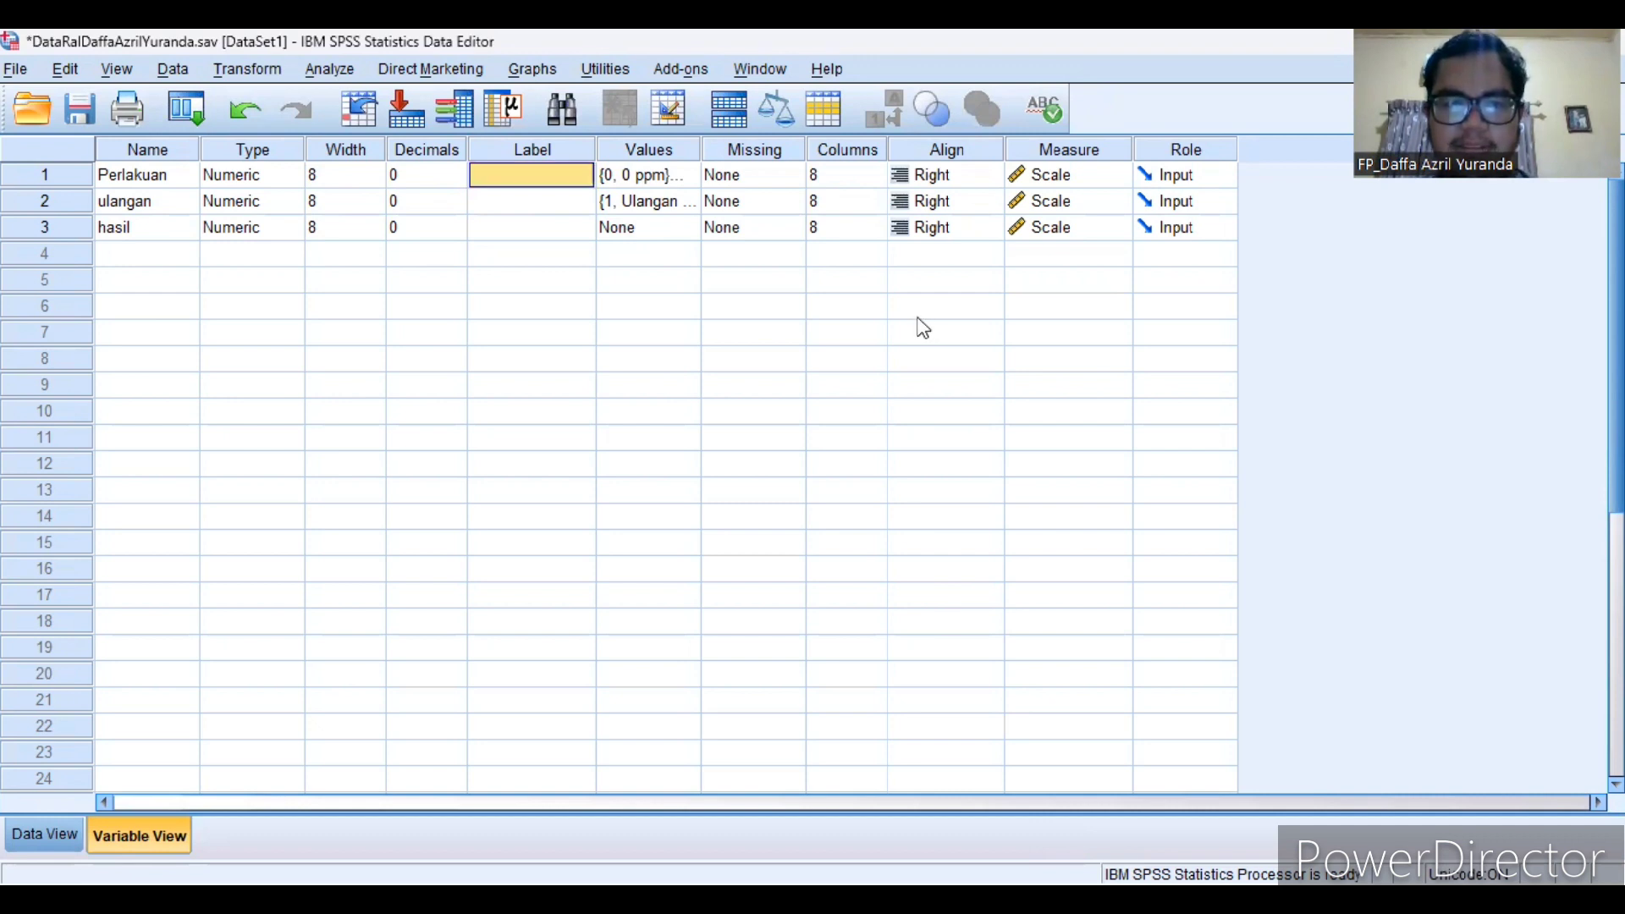
{"action": "type", "text": "Perlak"}
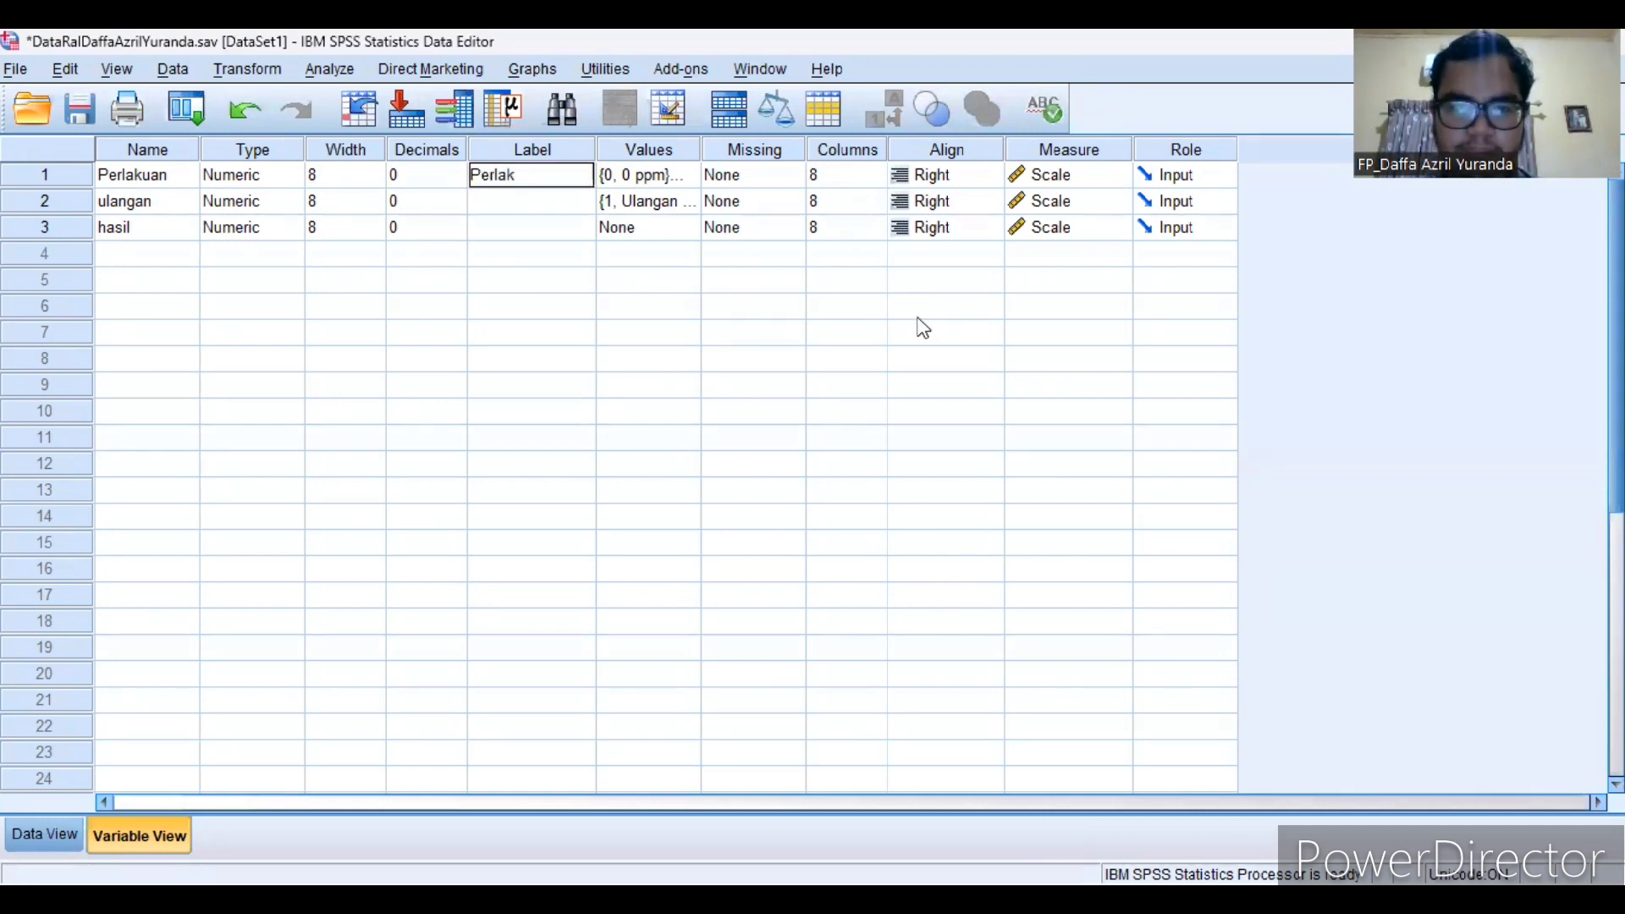
{"action": "type", "text": "uan H"}
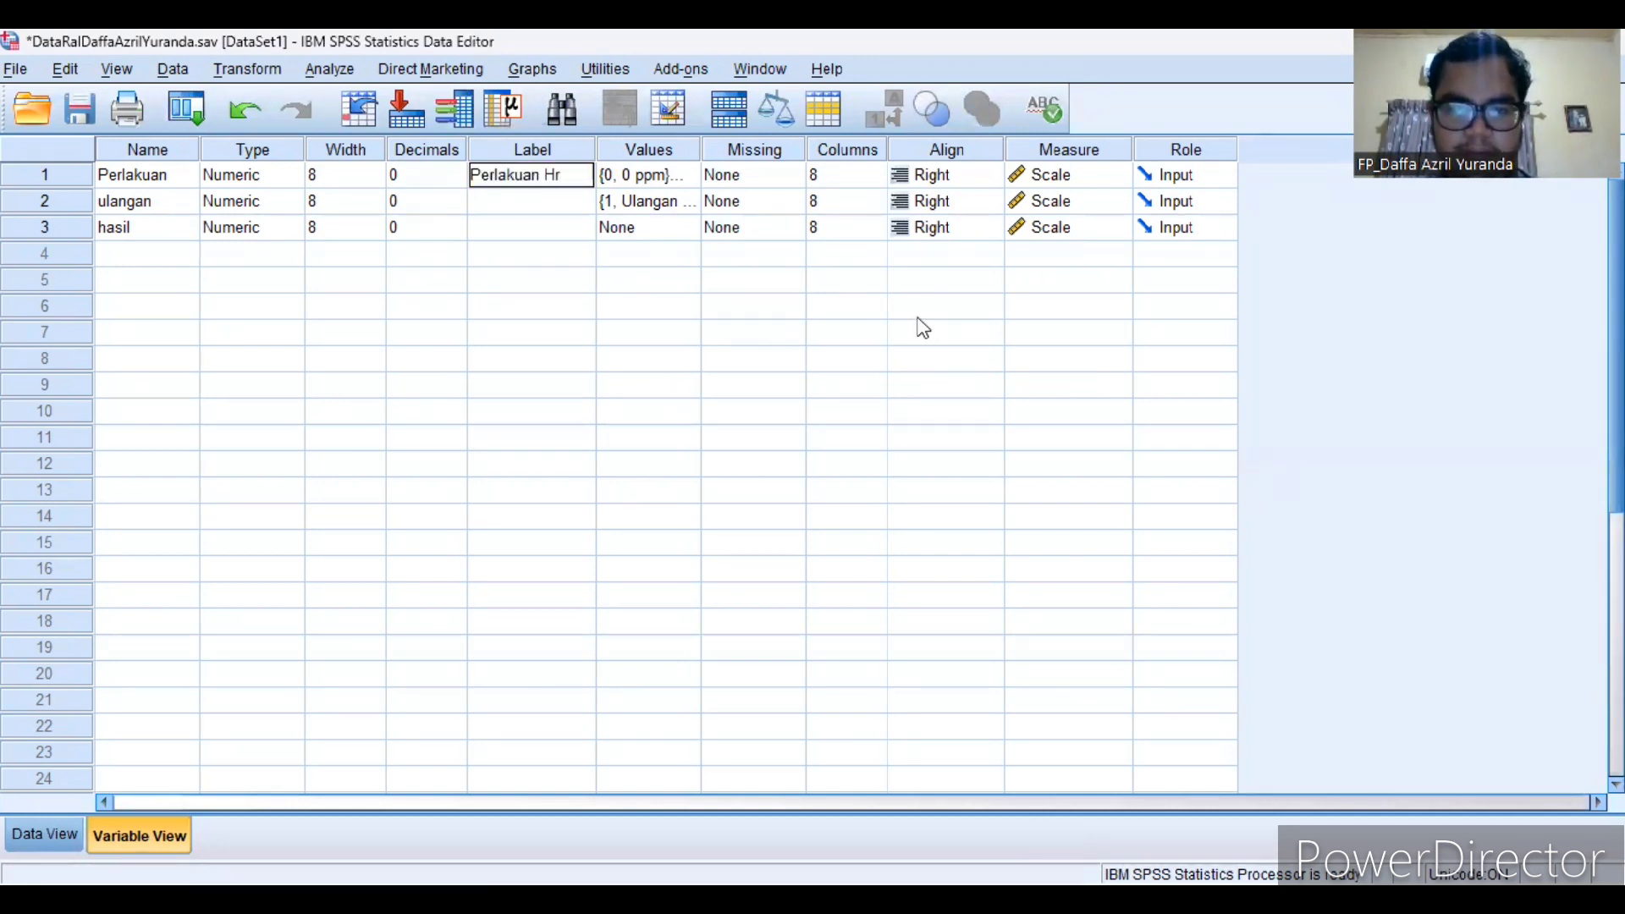
{"action": "type", "text": "erbisida"}
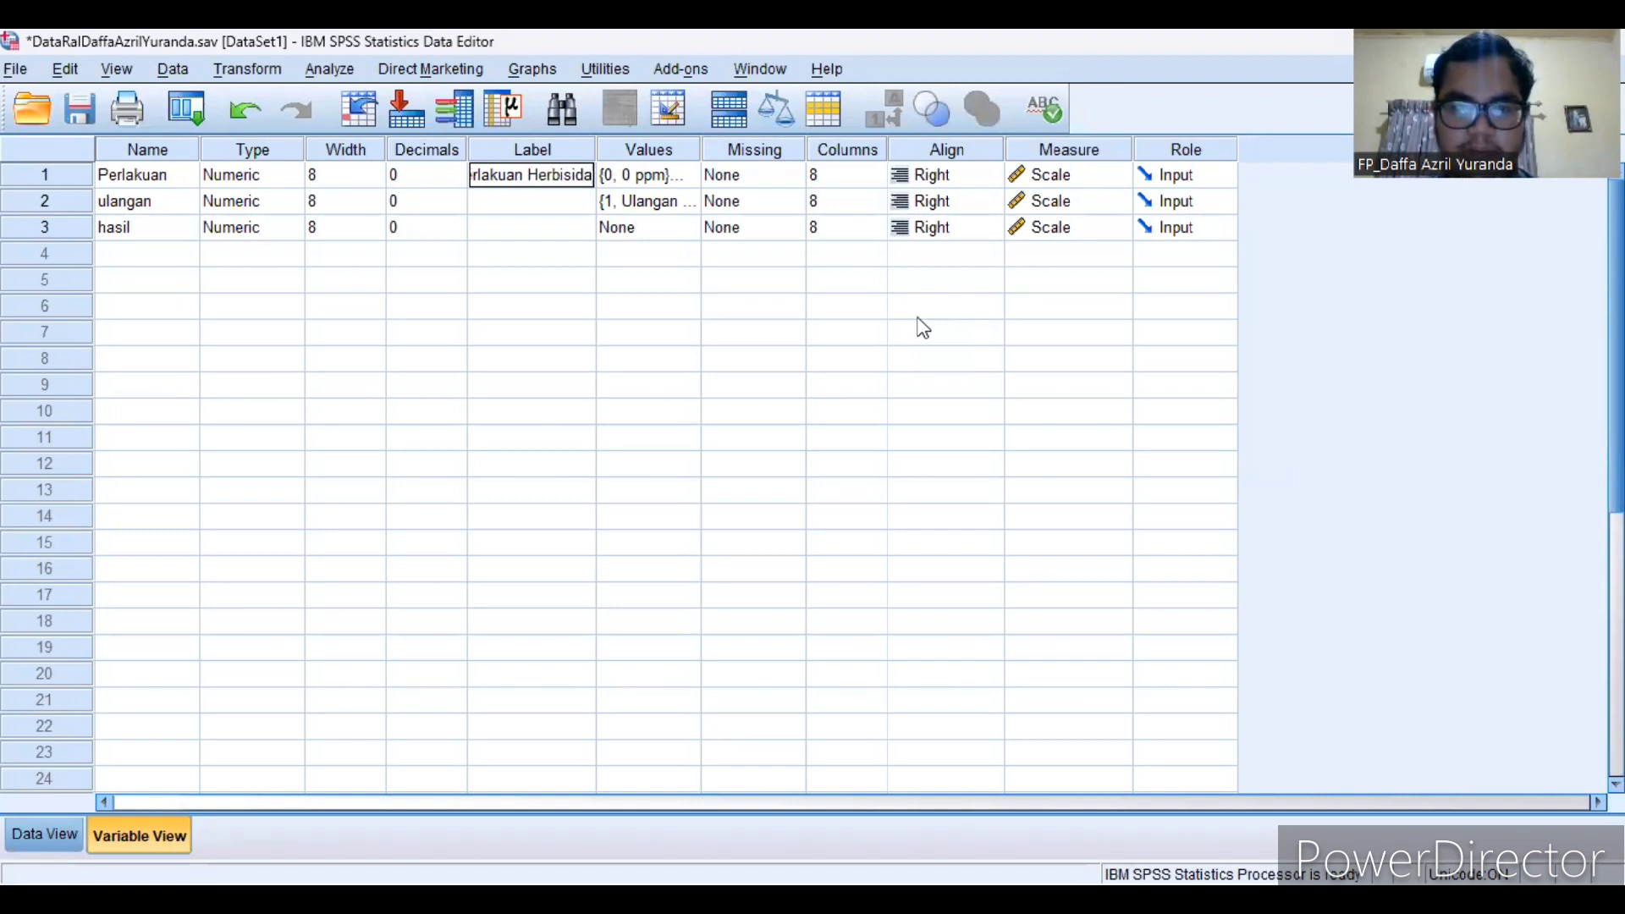
{"action": "left_click_drag", "start_coordinate": [595, 148], "coordinate": [662, 148]}
Step: Label the hasil variable "Persentase Perkecambahan benih" and widen the Label column so the full text fits
{"action": "left_click", "coordinate": [550, 226]}
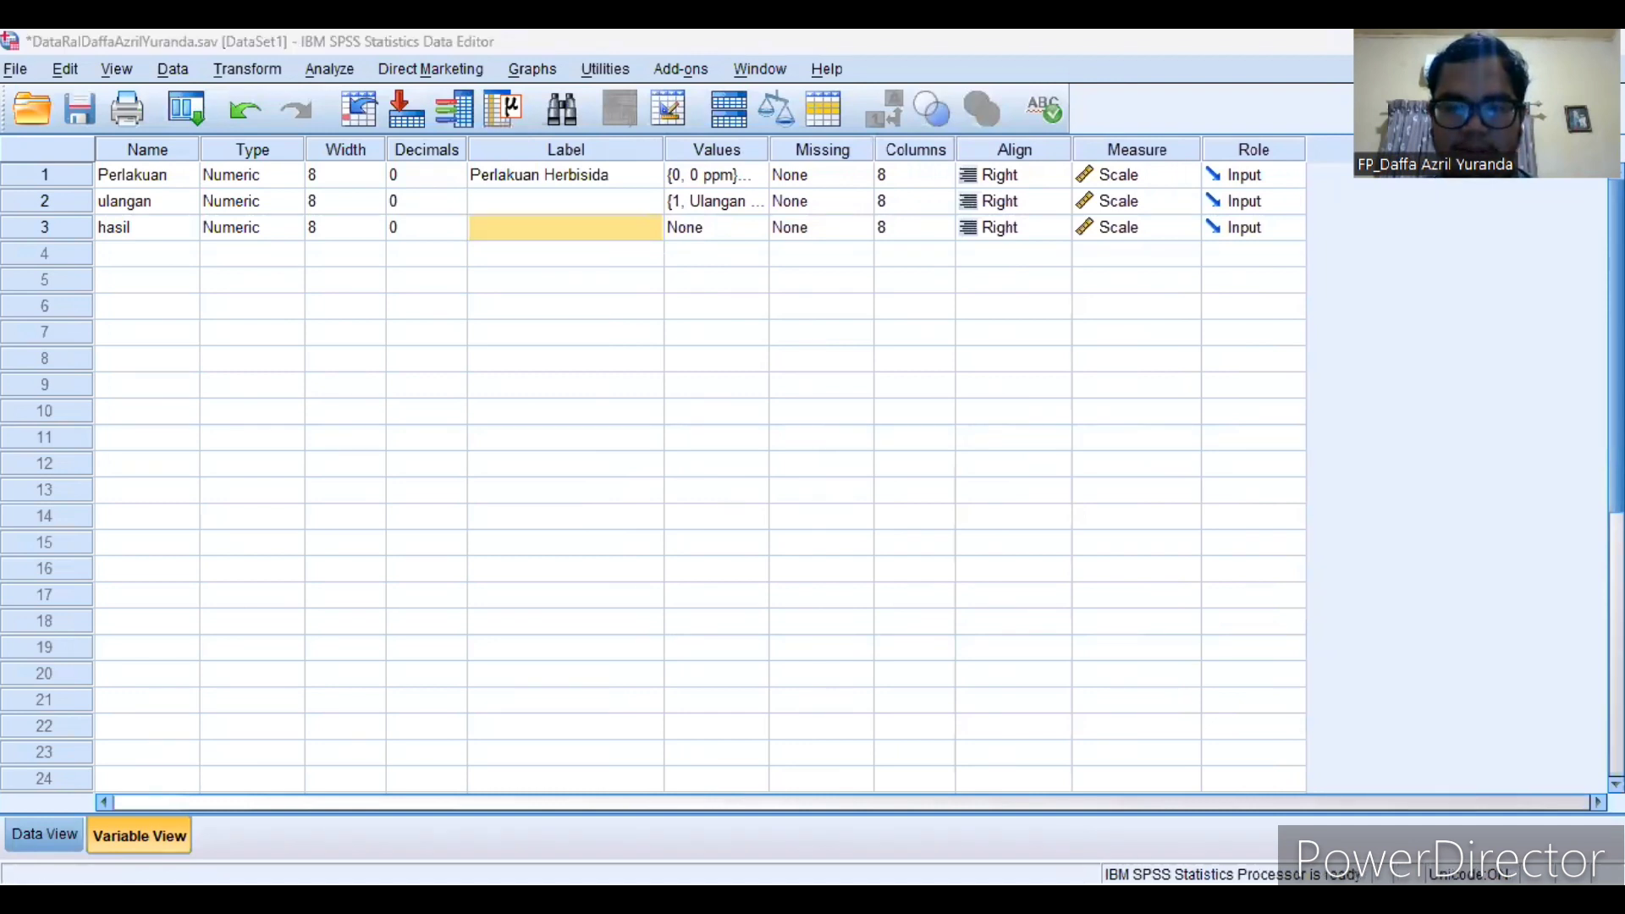
{"action": "key", "text": "alt+Tab"}
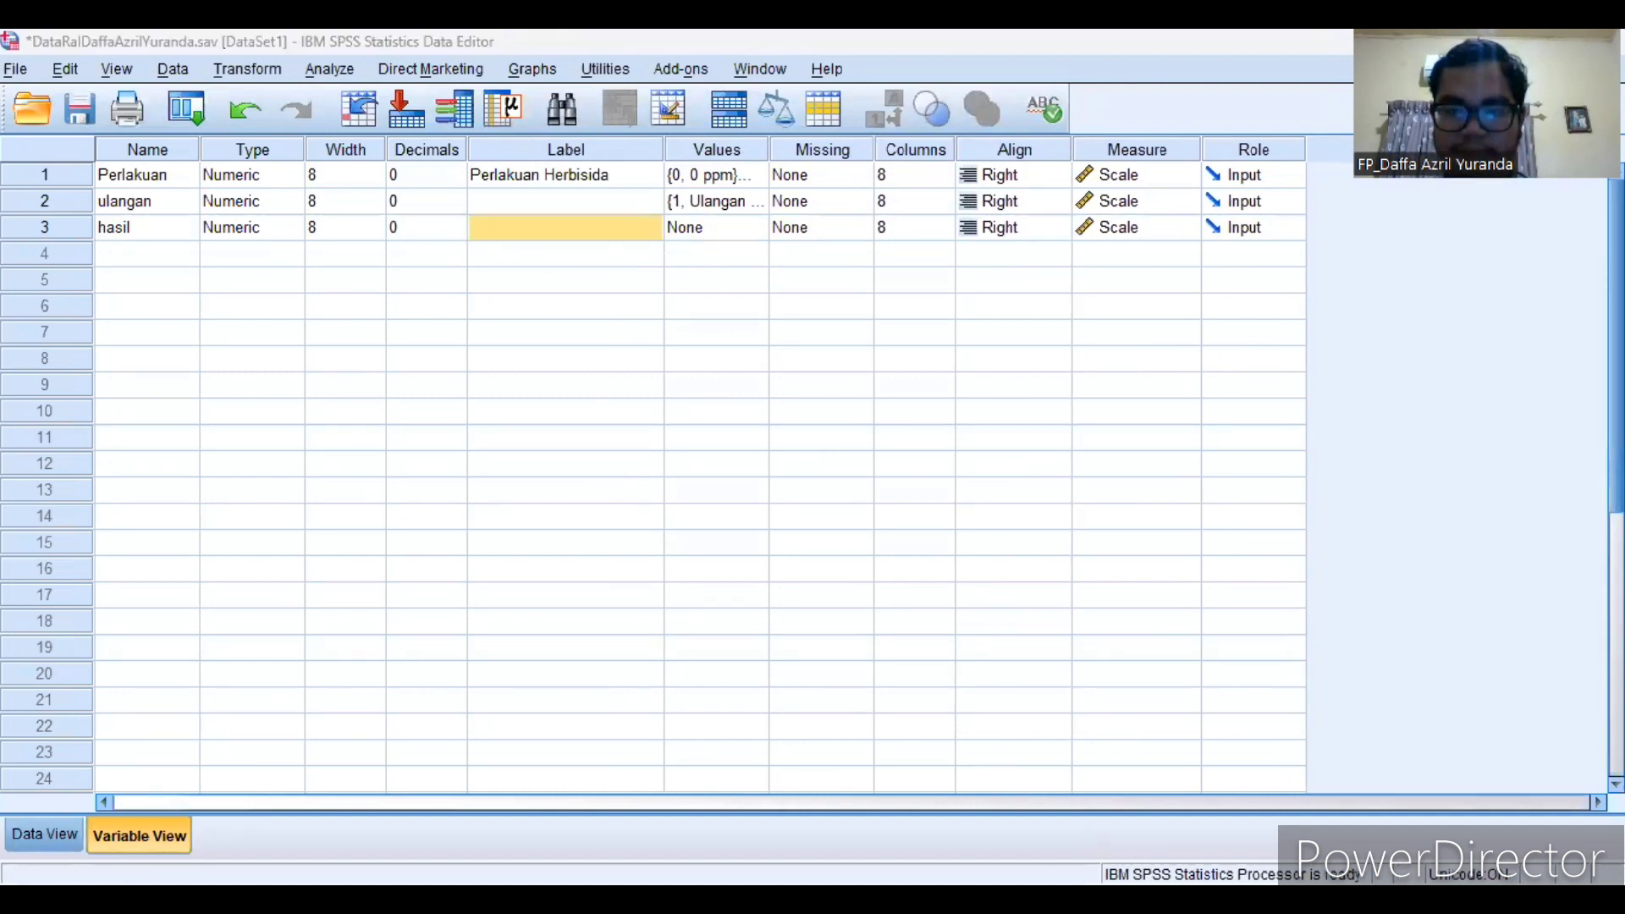
{"action": "key", "text": "alt+Tab"}
{"action": "type", "text": "Per"}
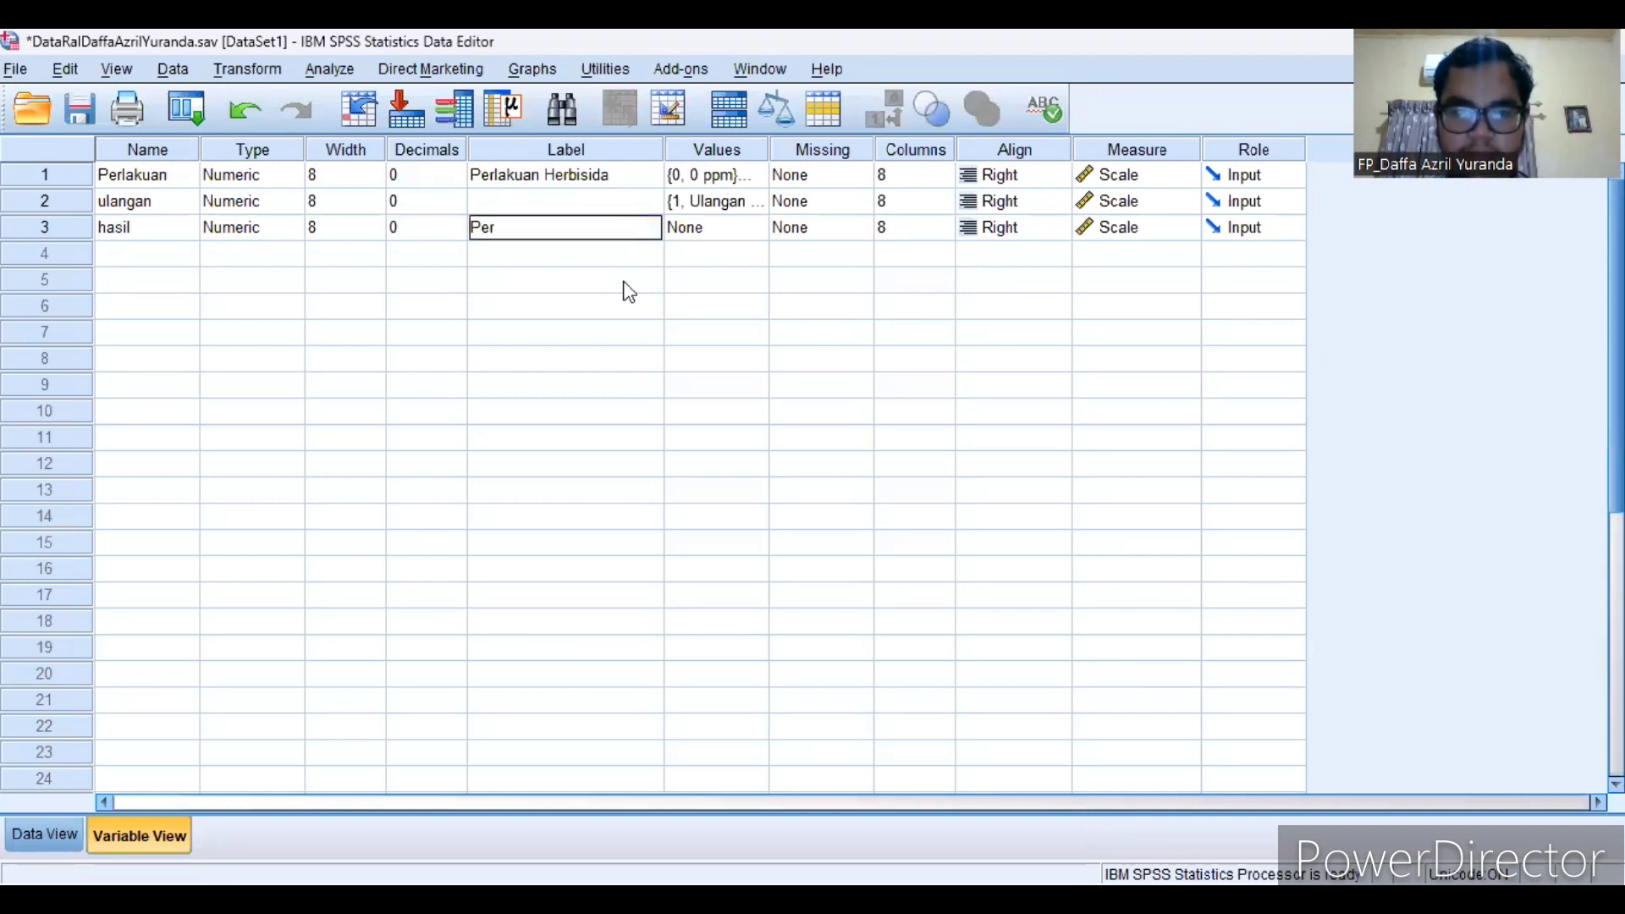
{"action": "type", "text": "sentase"}
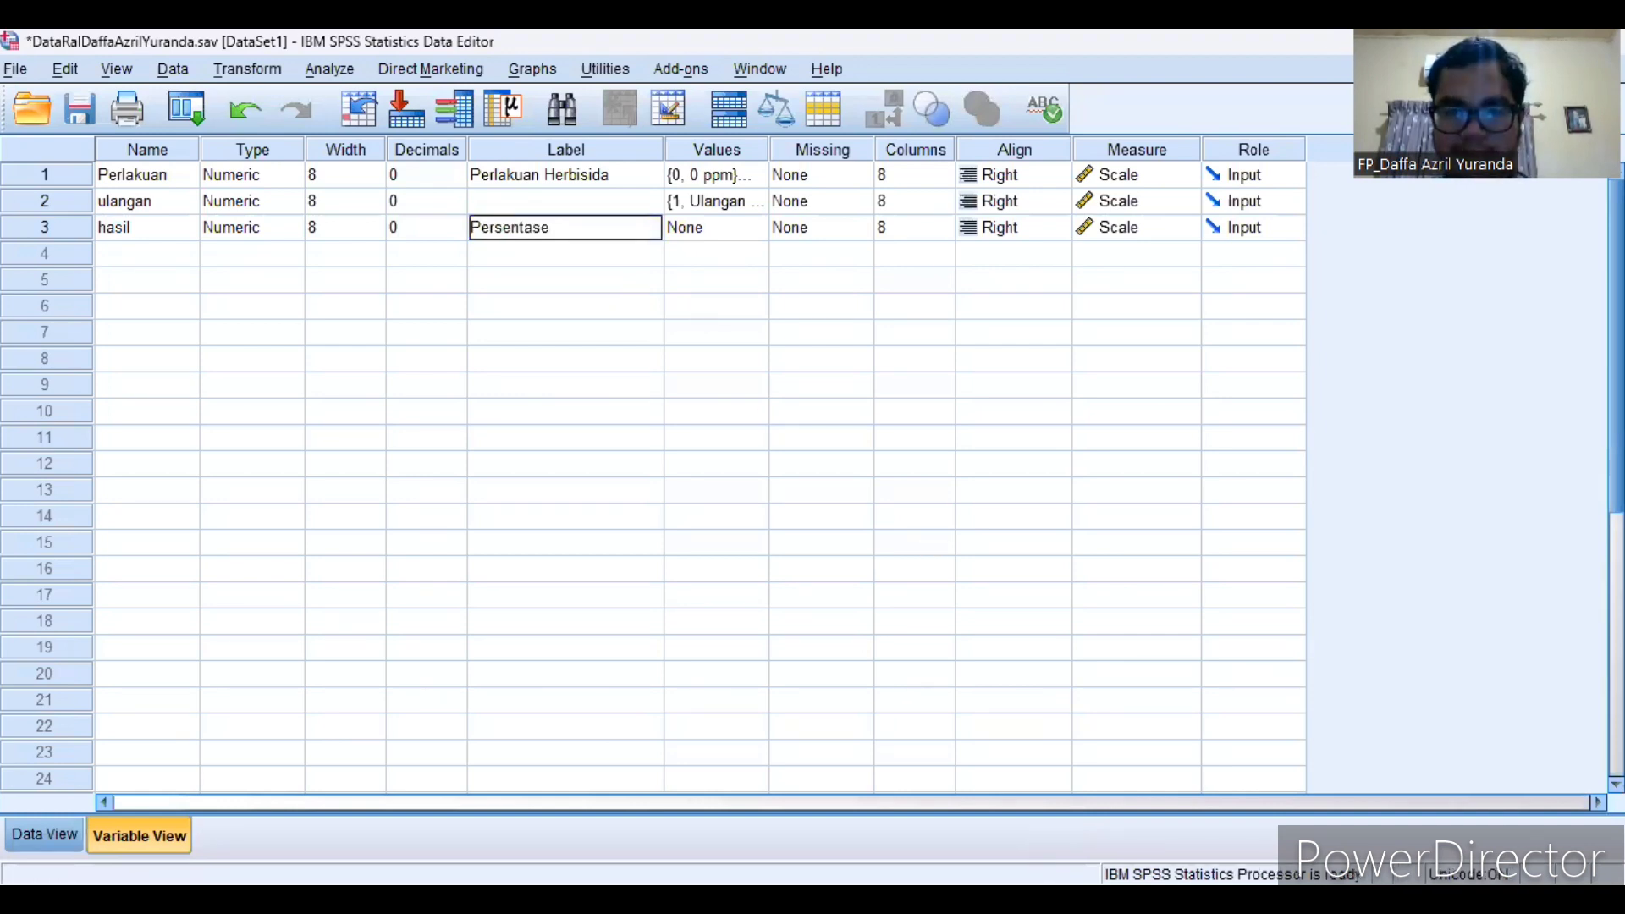
{"action": "key", "text": "BackSpace"}
{"action": "key", "text": "BackSpace"}
{"action": "key", "text": "BackSpace"}
{"action": "key", "text": "BackSpace"}
{"action": "key", "text": "BackSpace"}
{"action": "key", "text": "BackSpace"}
{"action": "key", "text": "BackSpace"}
{"action": "key", "text": "BackSpace"}
{"action": "key", "text": "BackSpace"}
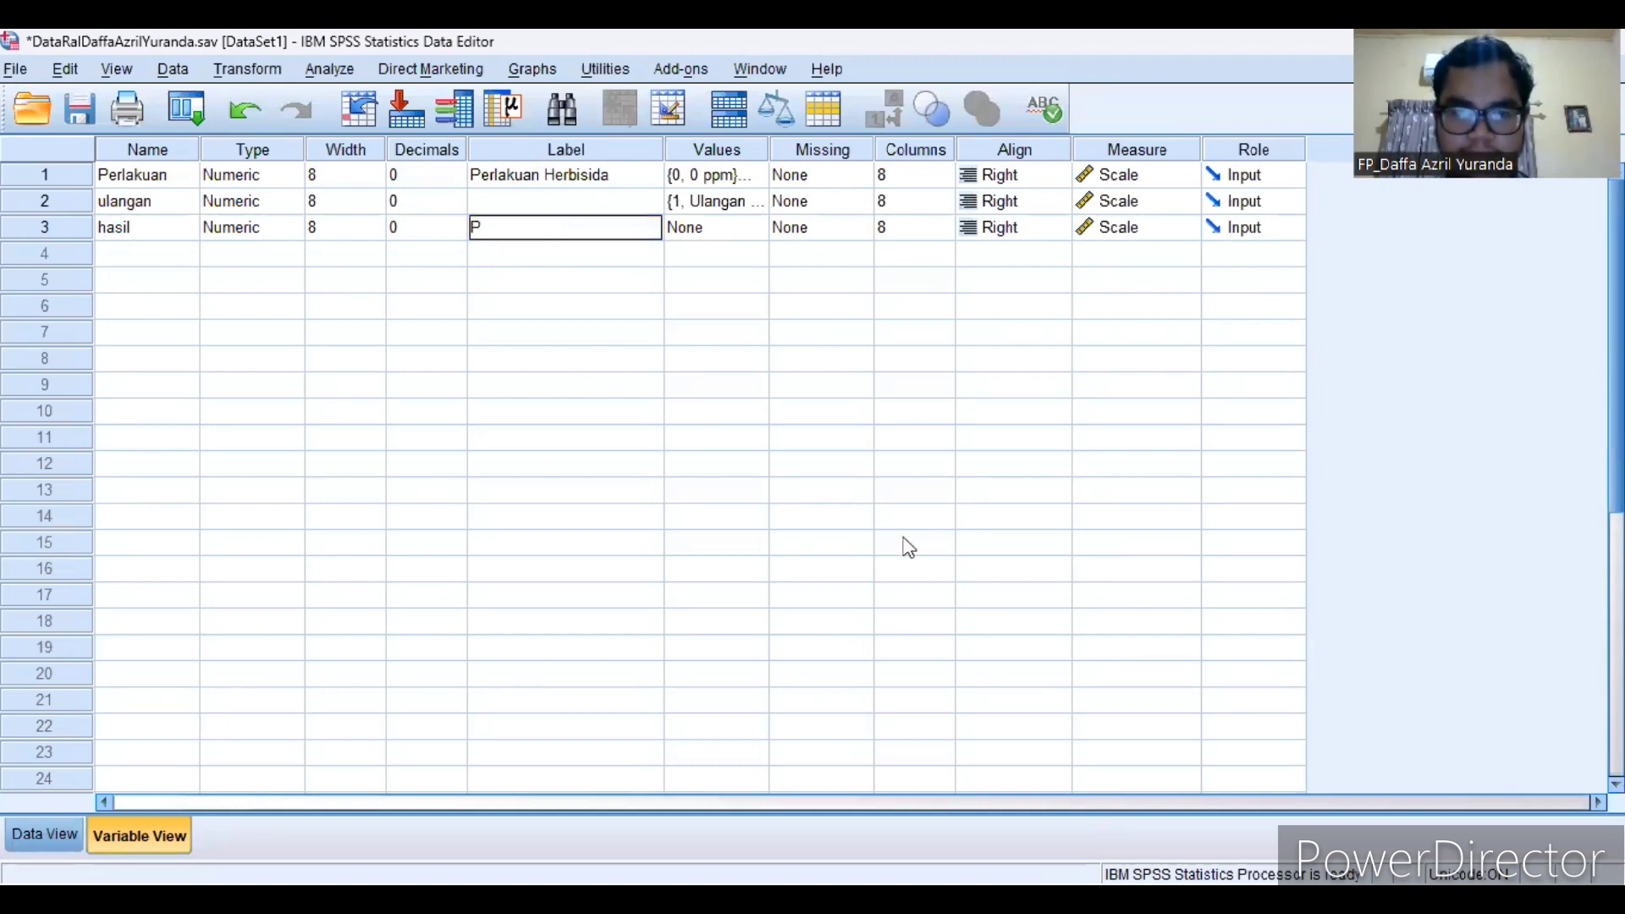
{"action": "key", "text": "BackSpace"}
{"action": "type", "text": "Persentase Perk"}
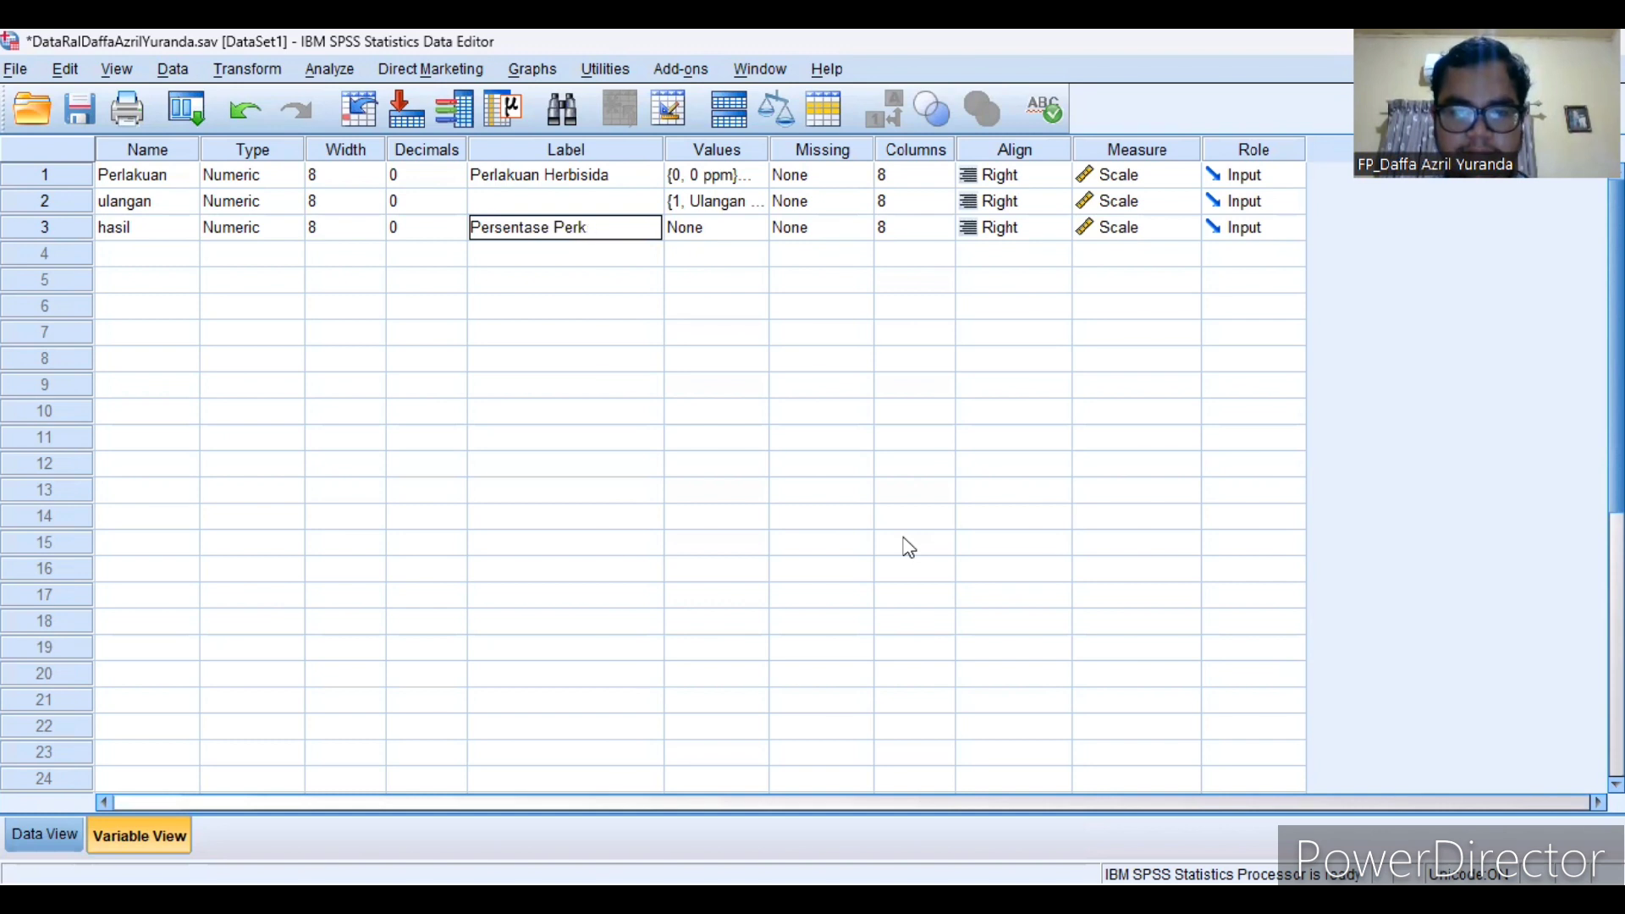
{"action": "type", "text": "ecambahan beno"}
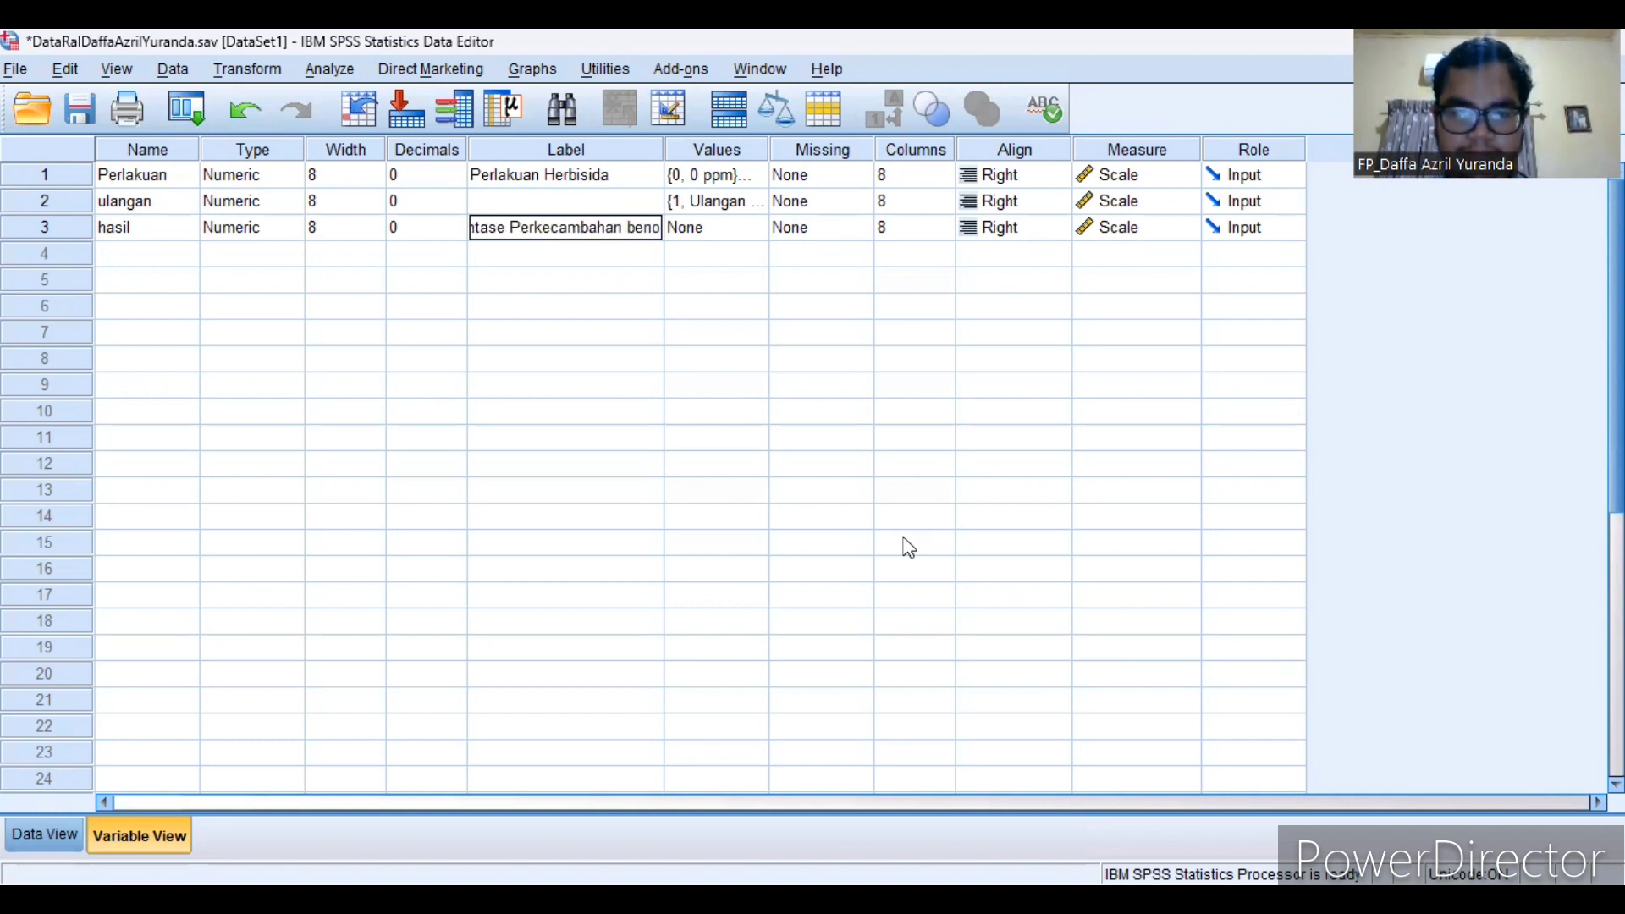
{"action": "key", "text": "BackSpace"}
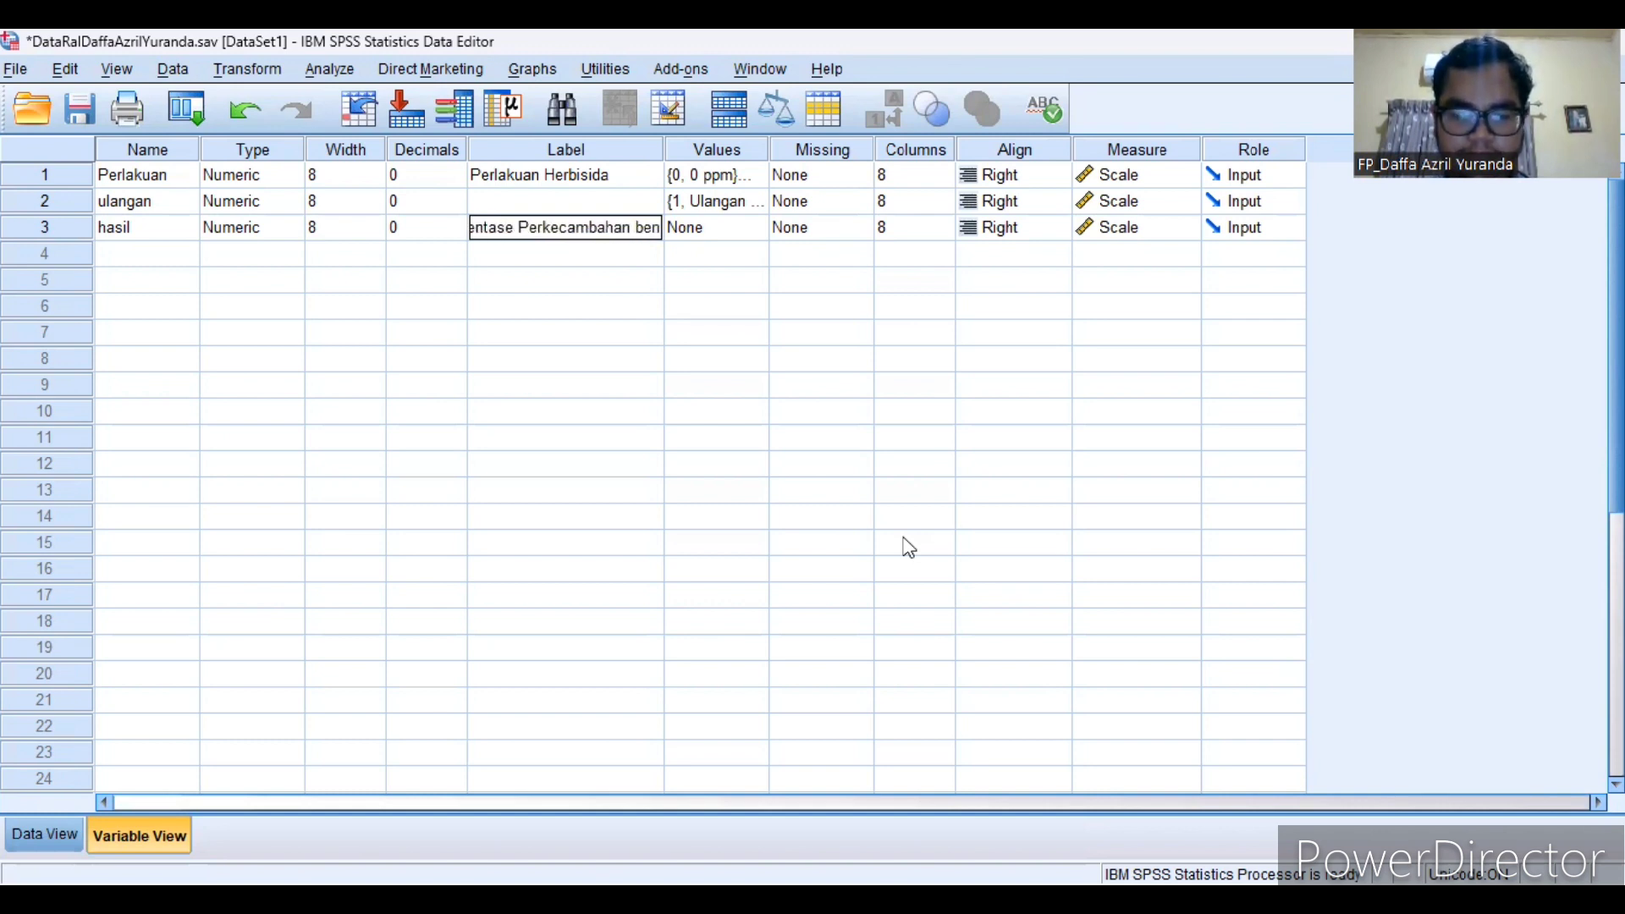
{"action": "type", "text": "ih"}
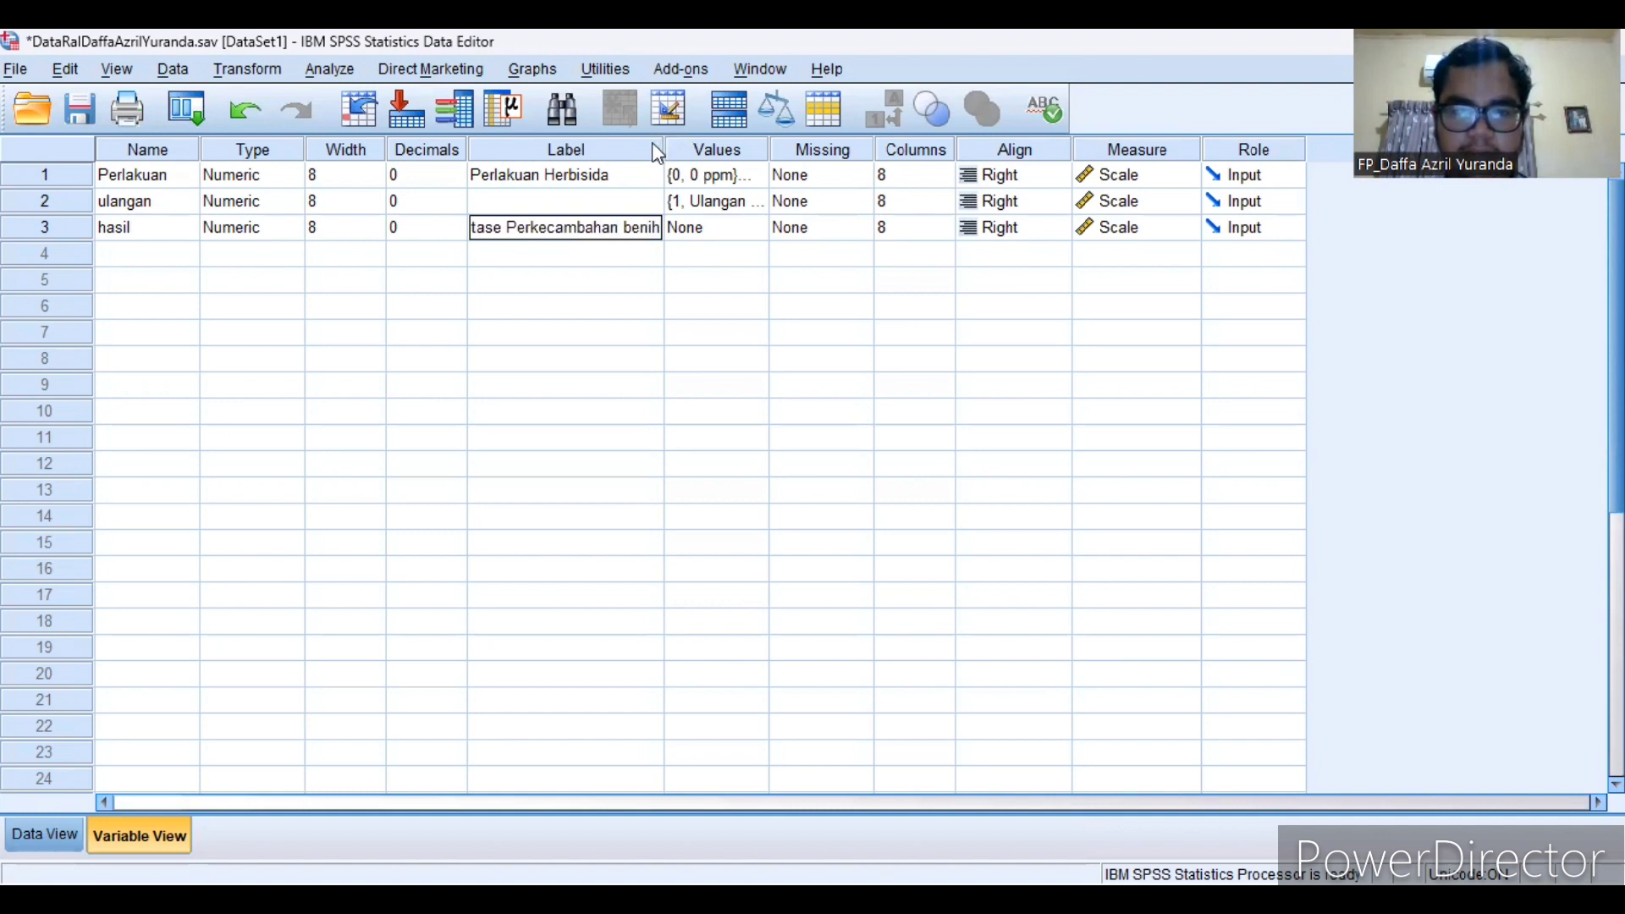
{"action": "left_click_drag", "start_coordinate": [661, 142], "coordinate": [714, 142]}
{"action": "left_click", "coordinate": [852, 333]}
Step: Add a value label to the Perlakuan variable that assigns "5 ppm" to the value 5
{"action": "left_click", "coordinate": [803, 168]}
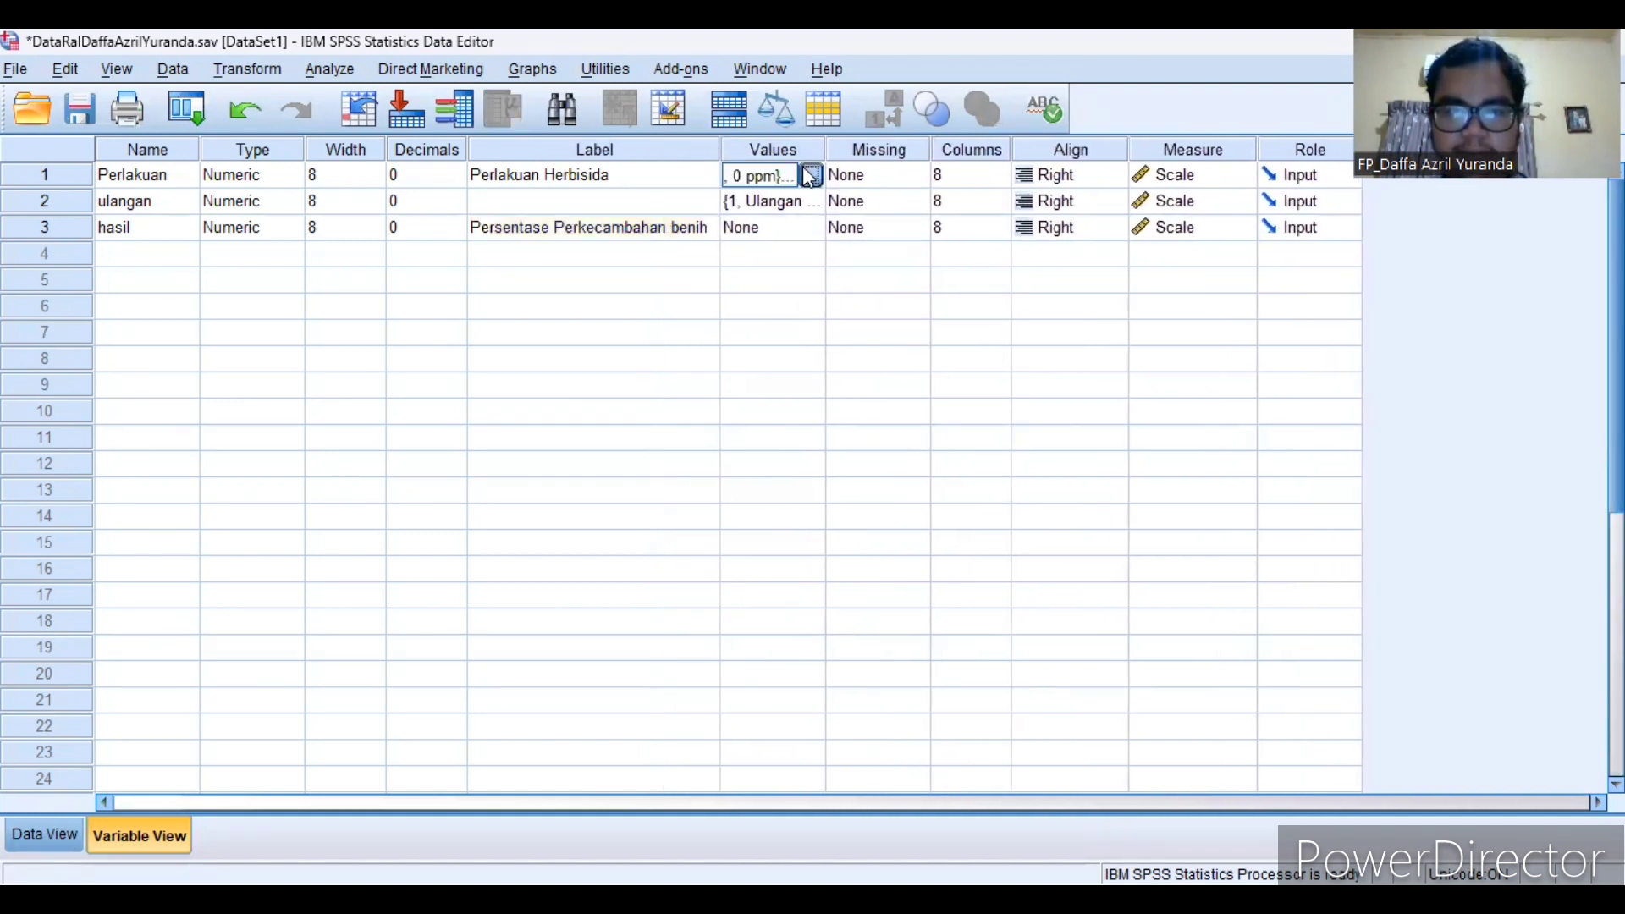
{"action": "left_click", "coordinate": [804, 169]}
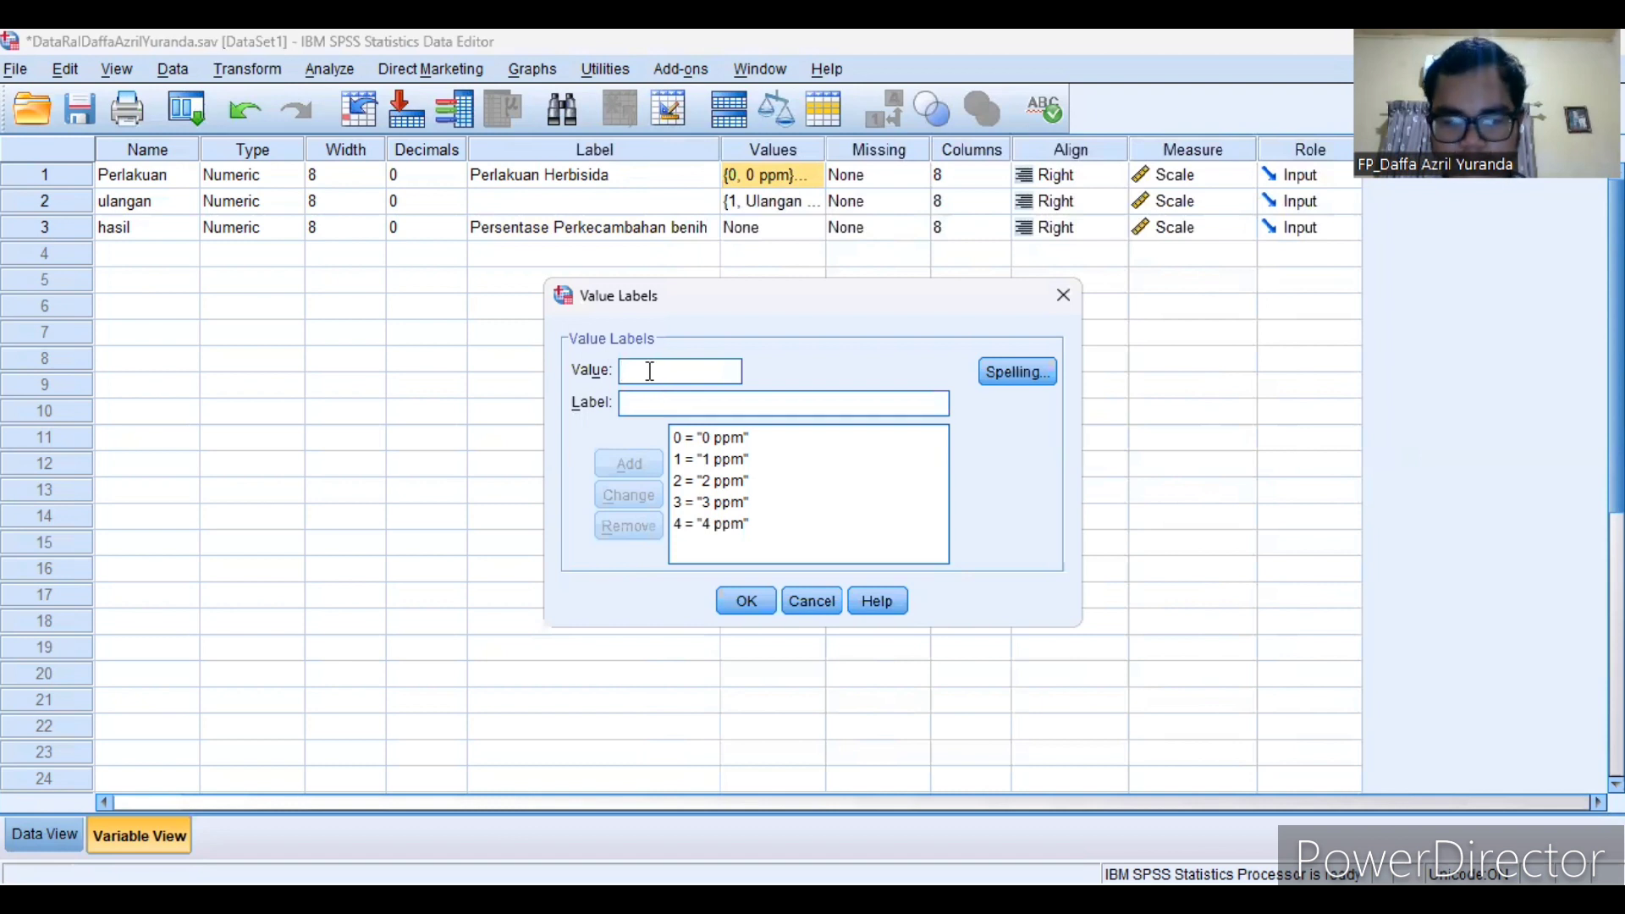
{"action": "type", "text": "5"}
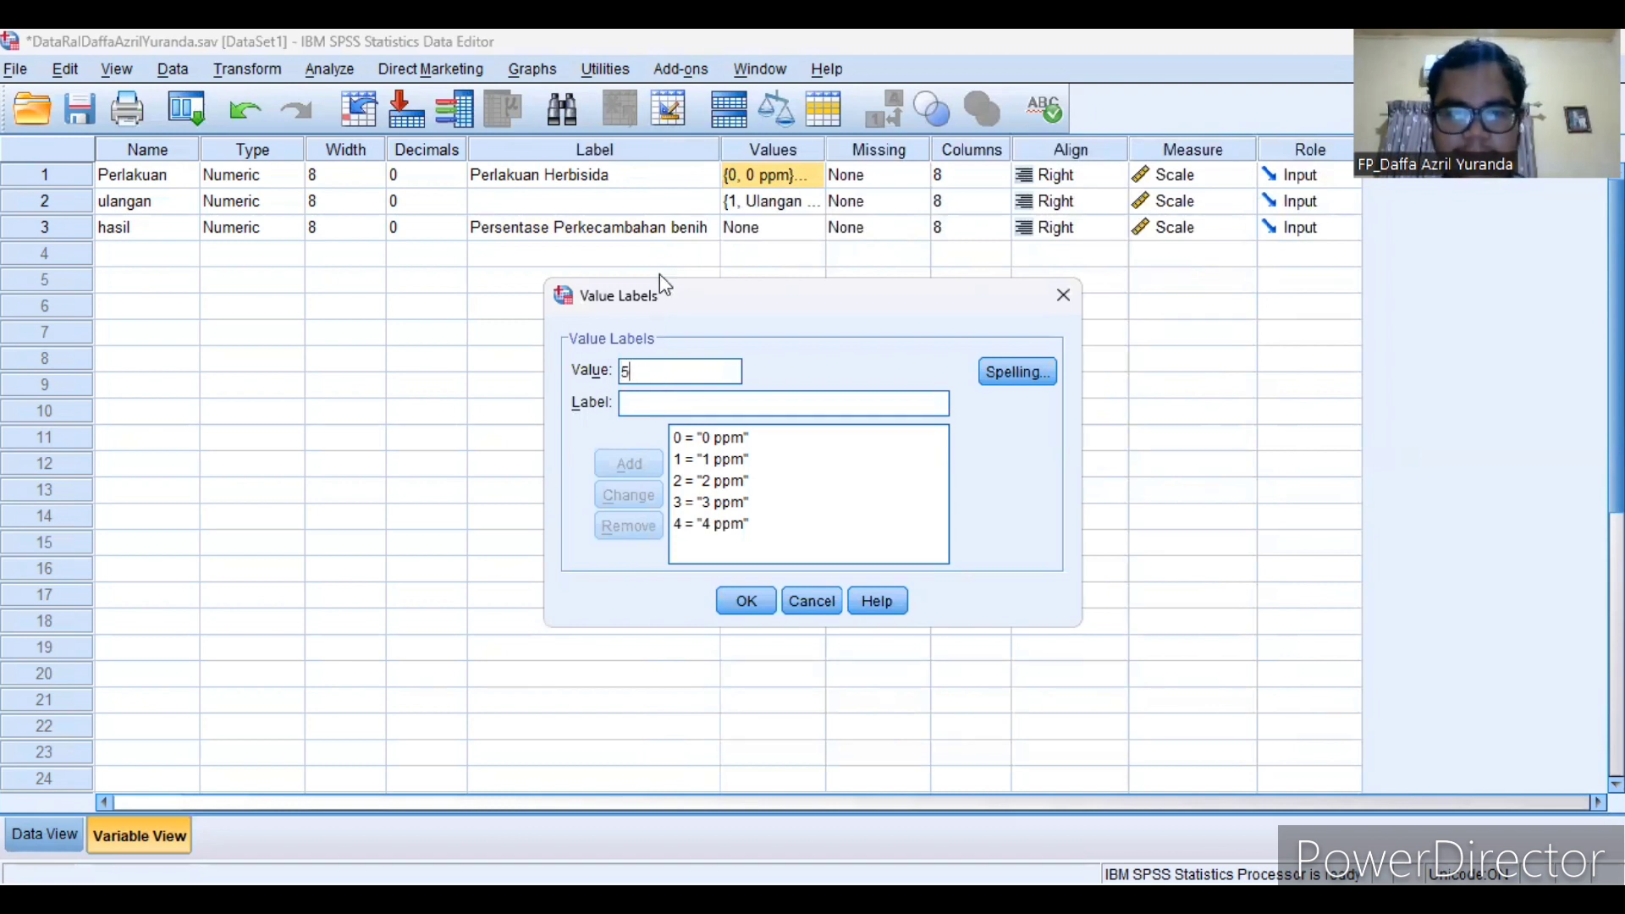
{"action": "left_click", "coordinate": [649, 406]}
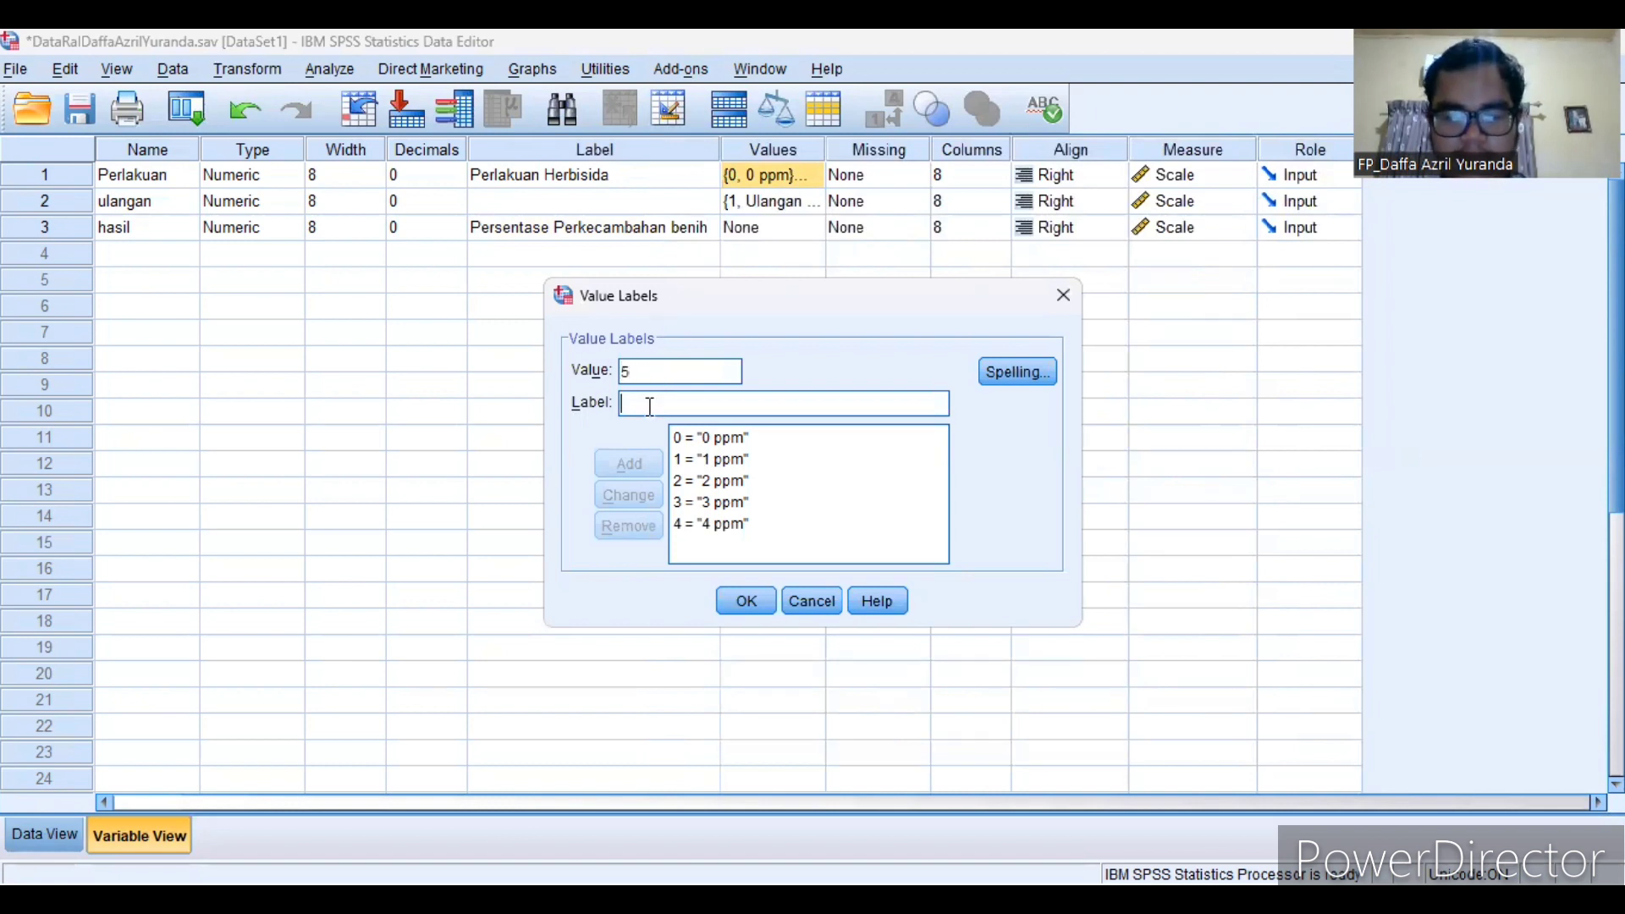
{"action": "type", "text": "5 ppm"}
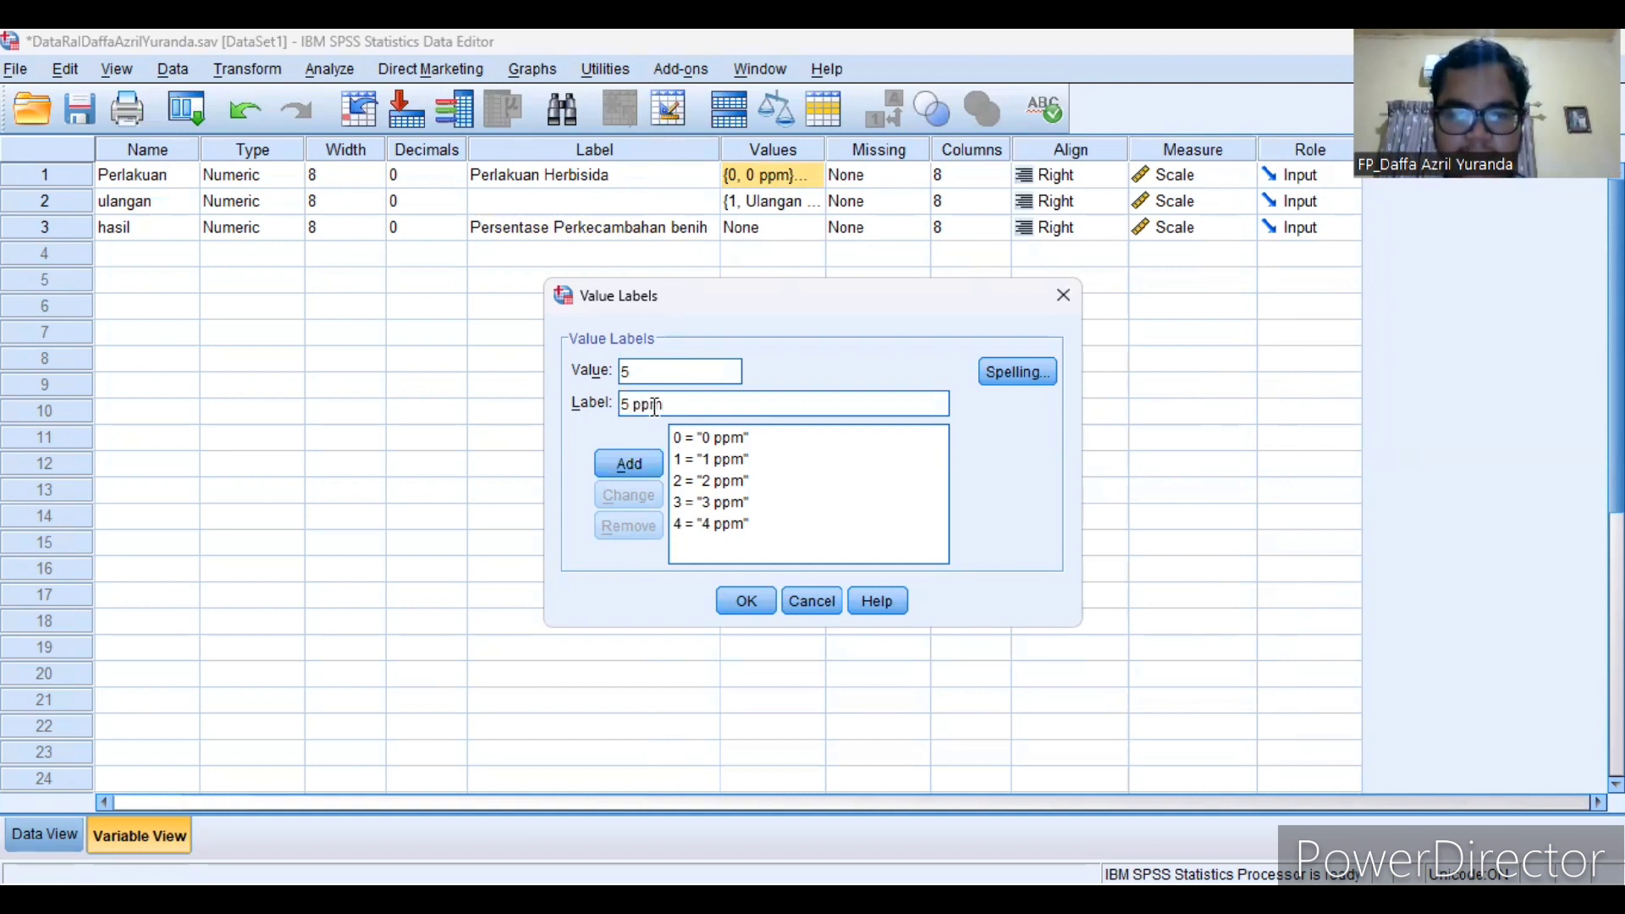
{"action": "left_click", "coordinate": [637, 461]}
Step: Remove the "5 ppm" entry from the Perlakuan value labels and accept the remaining list
{"action": "left_click", "coordinate": [733, 550]}
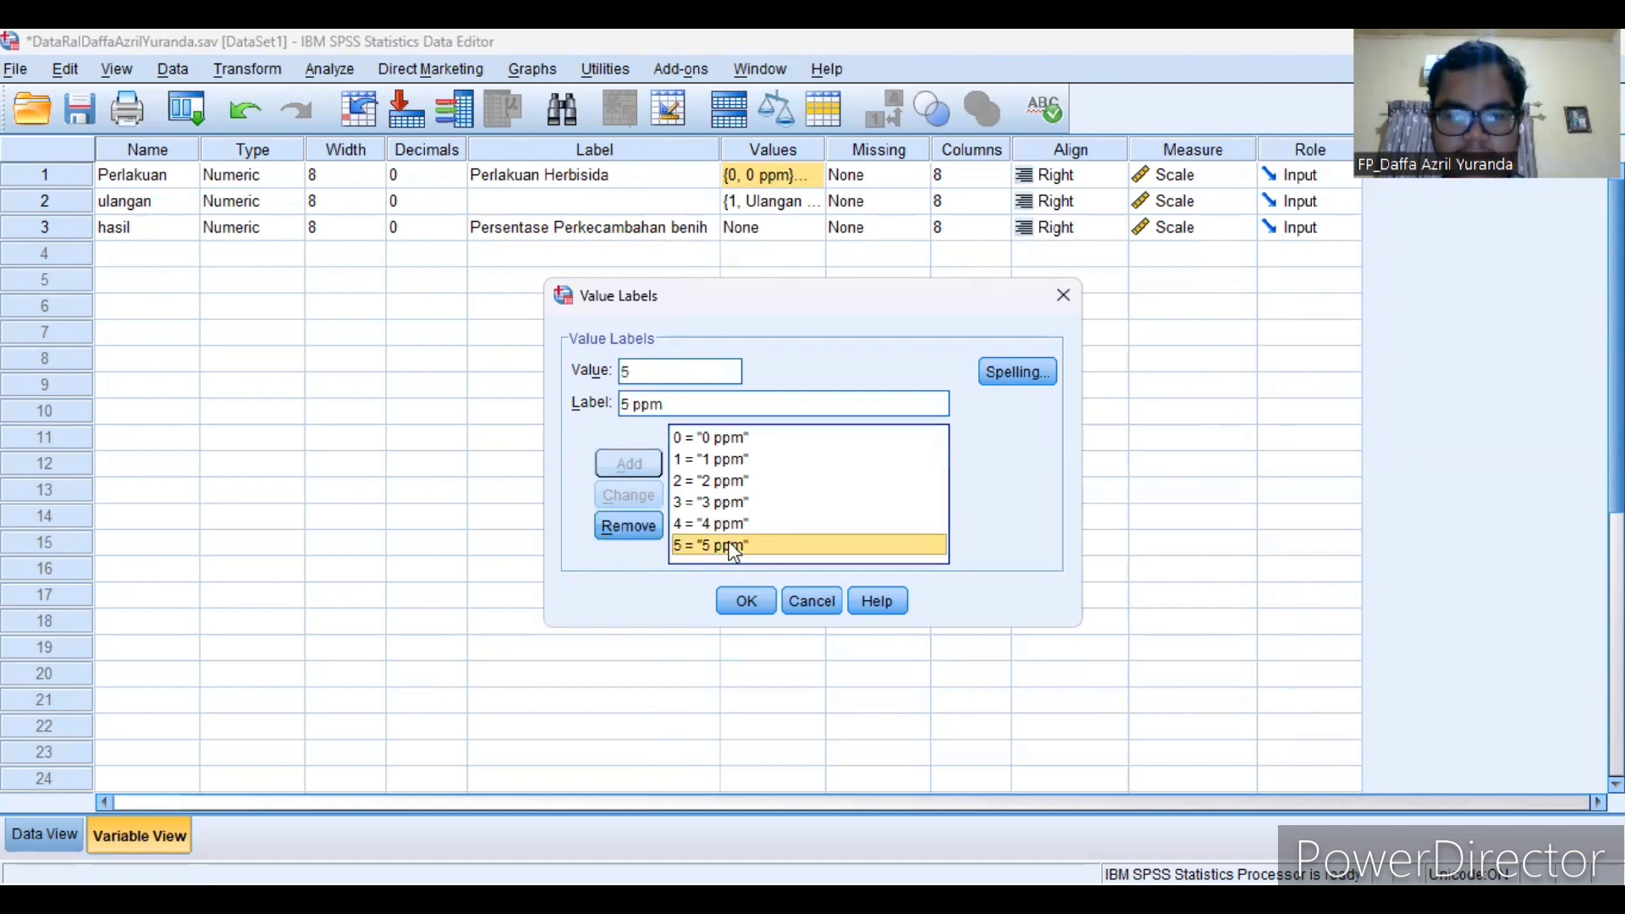
{"action": "left_click", "coordinate": [641, 540]}
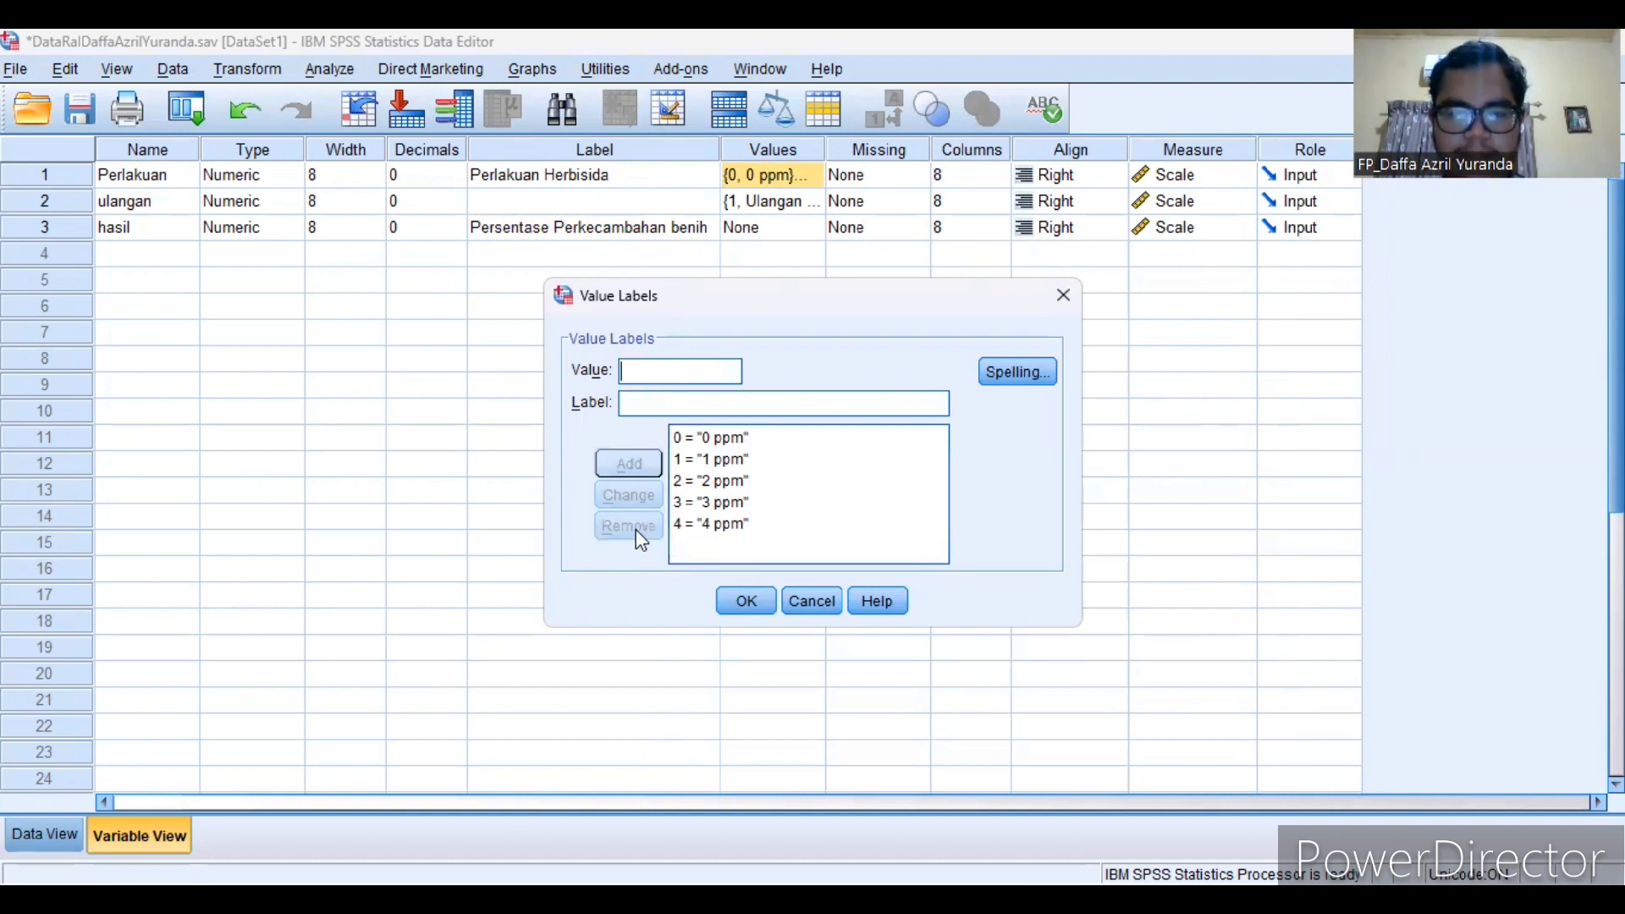
{"action": "left_click", "coordinate": [739, 598]}
Step: Add a value label to the ulangan variable that assigns "Ulangan 5" to the value 5
{"action": "left_click", "coordinate": [811, 203]}
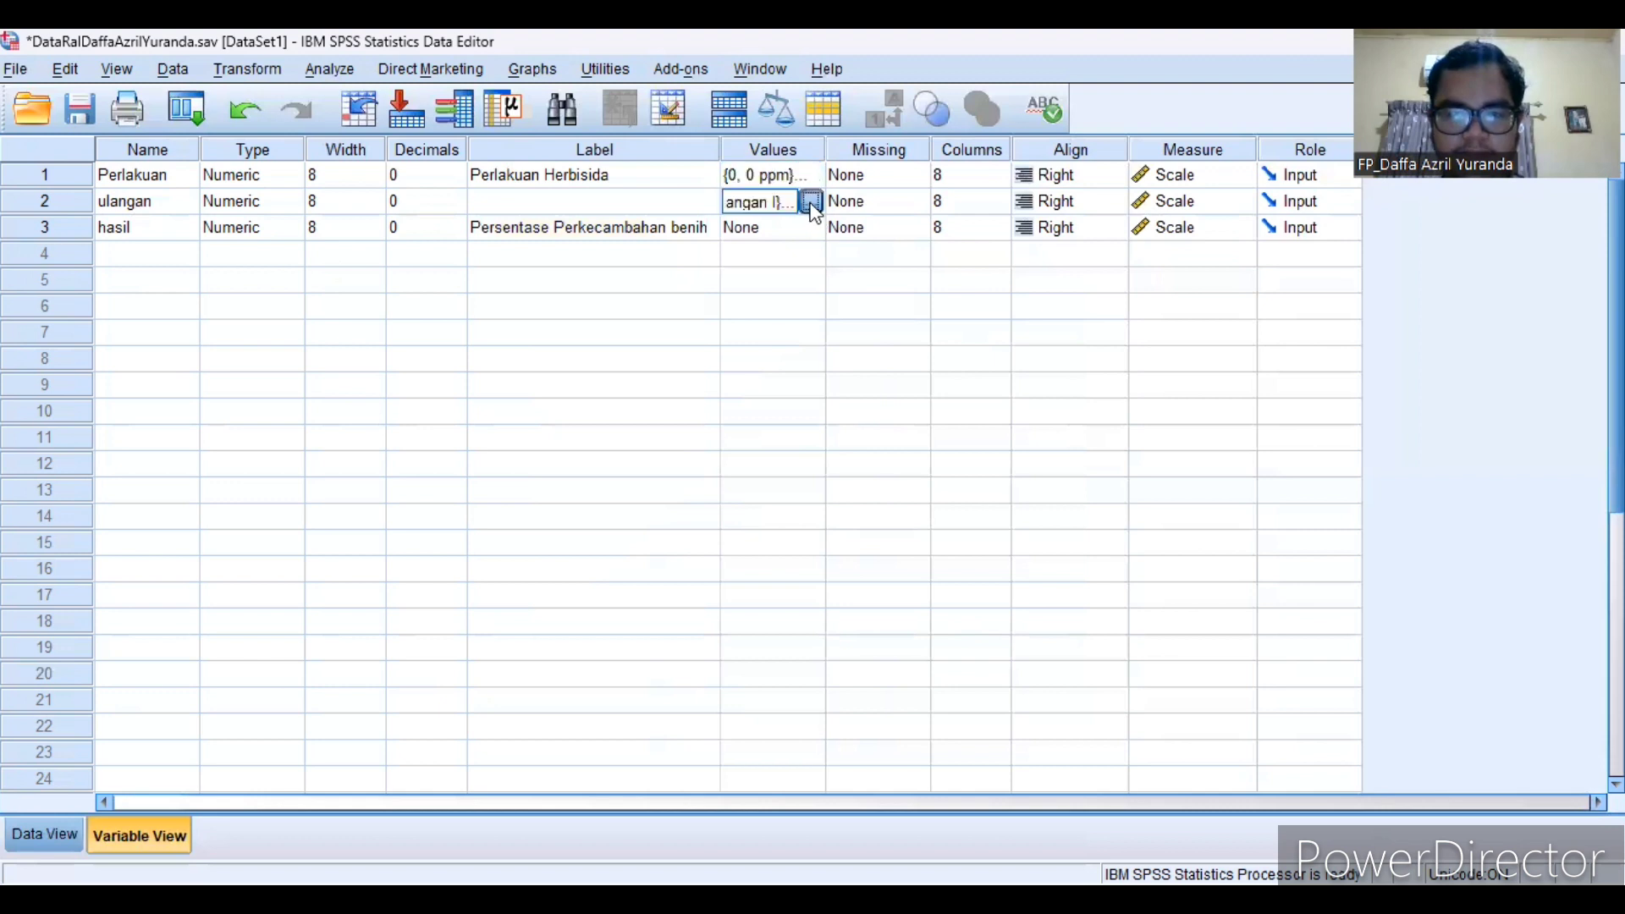
{"action": "left_click", "coordinate": [811, 203]}
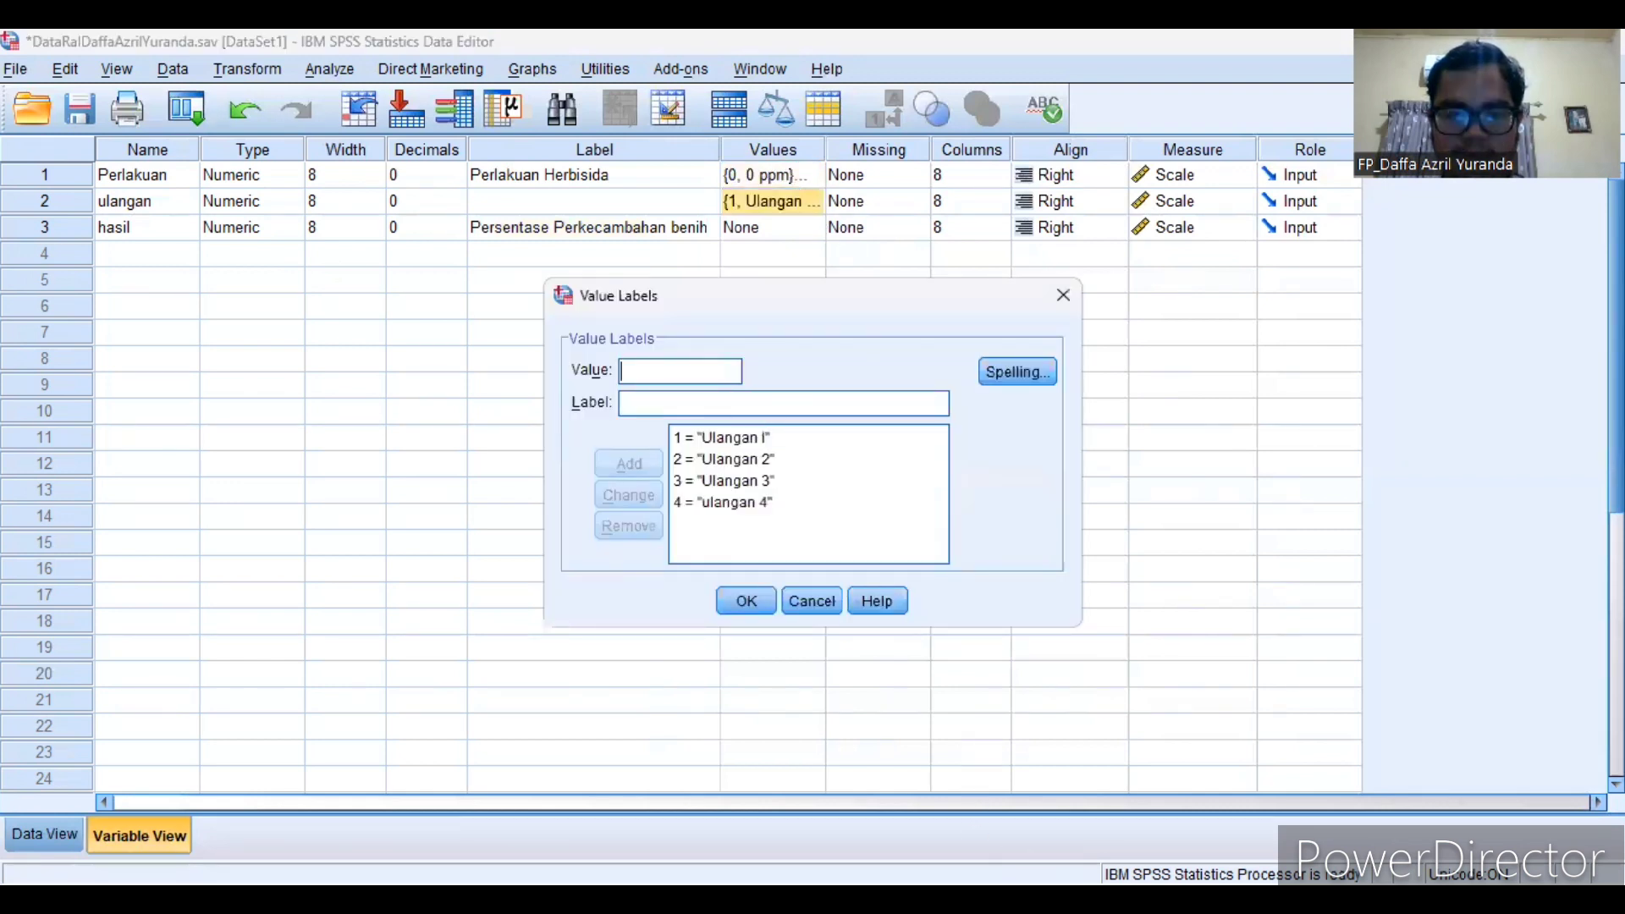
{"action": "left_click", "coordinate": [731, 414]}
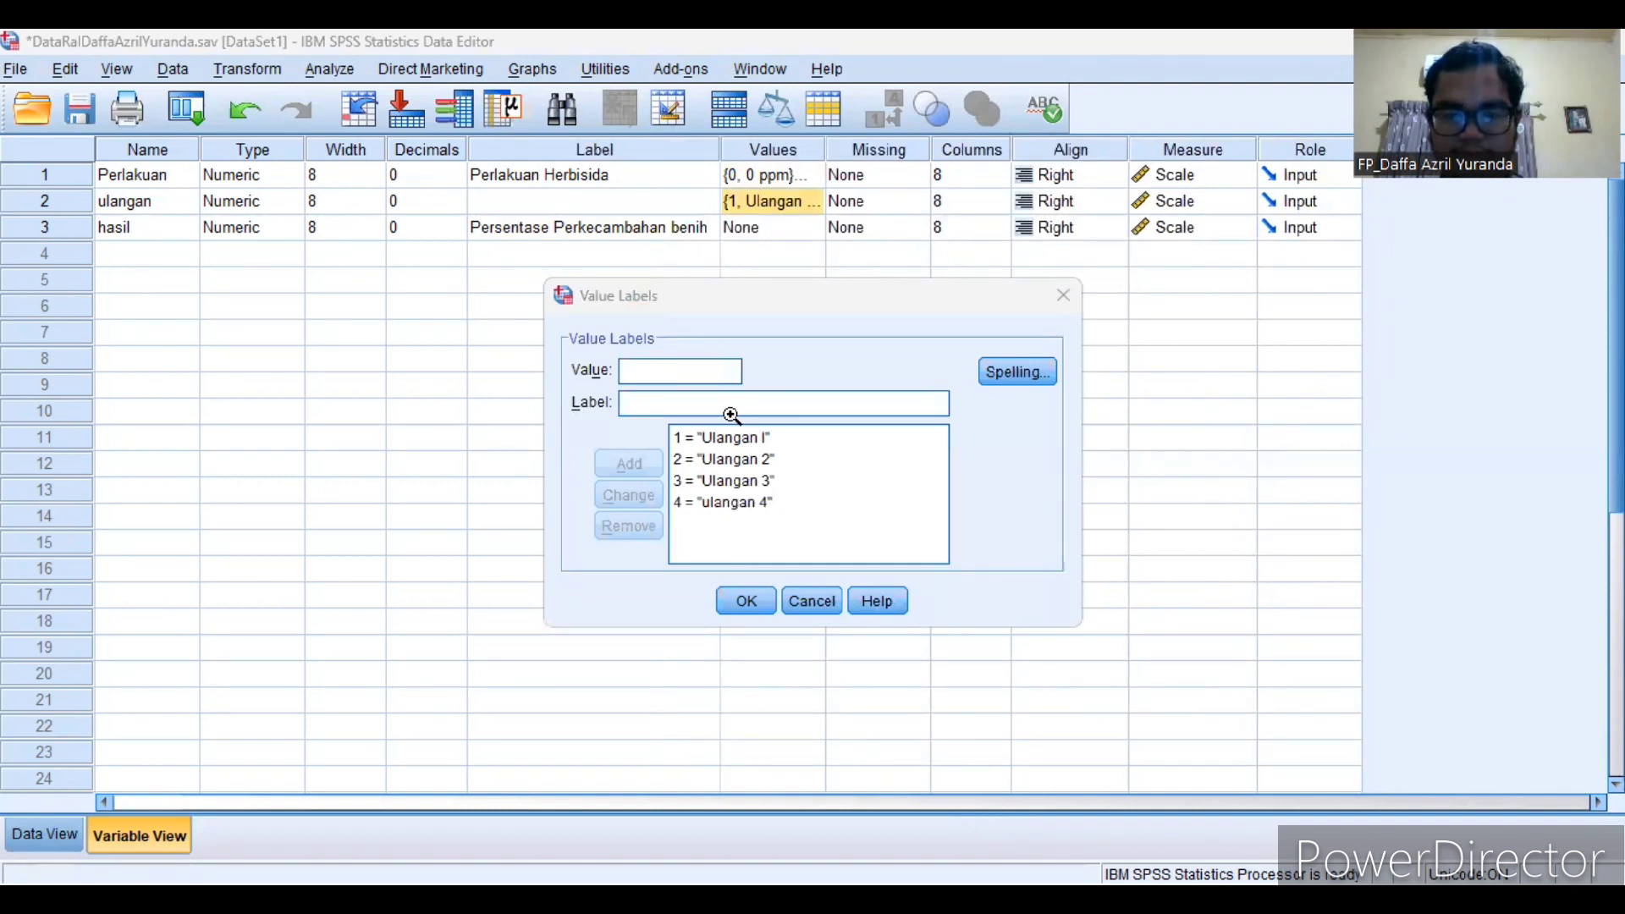
{"action": "left_click", "coordinate": [798, 474]}
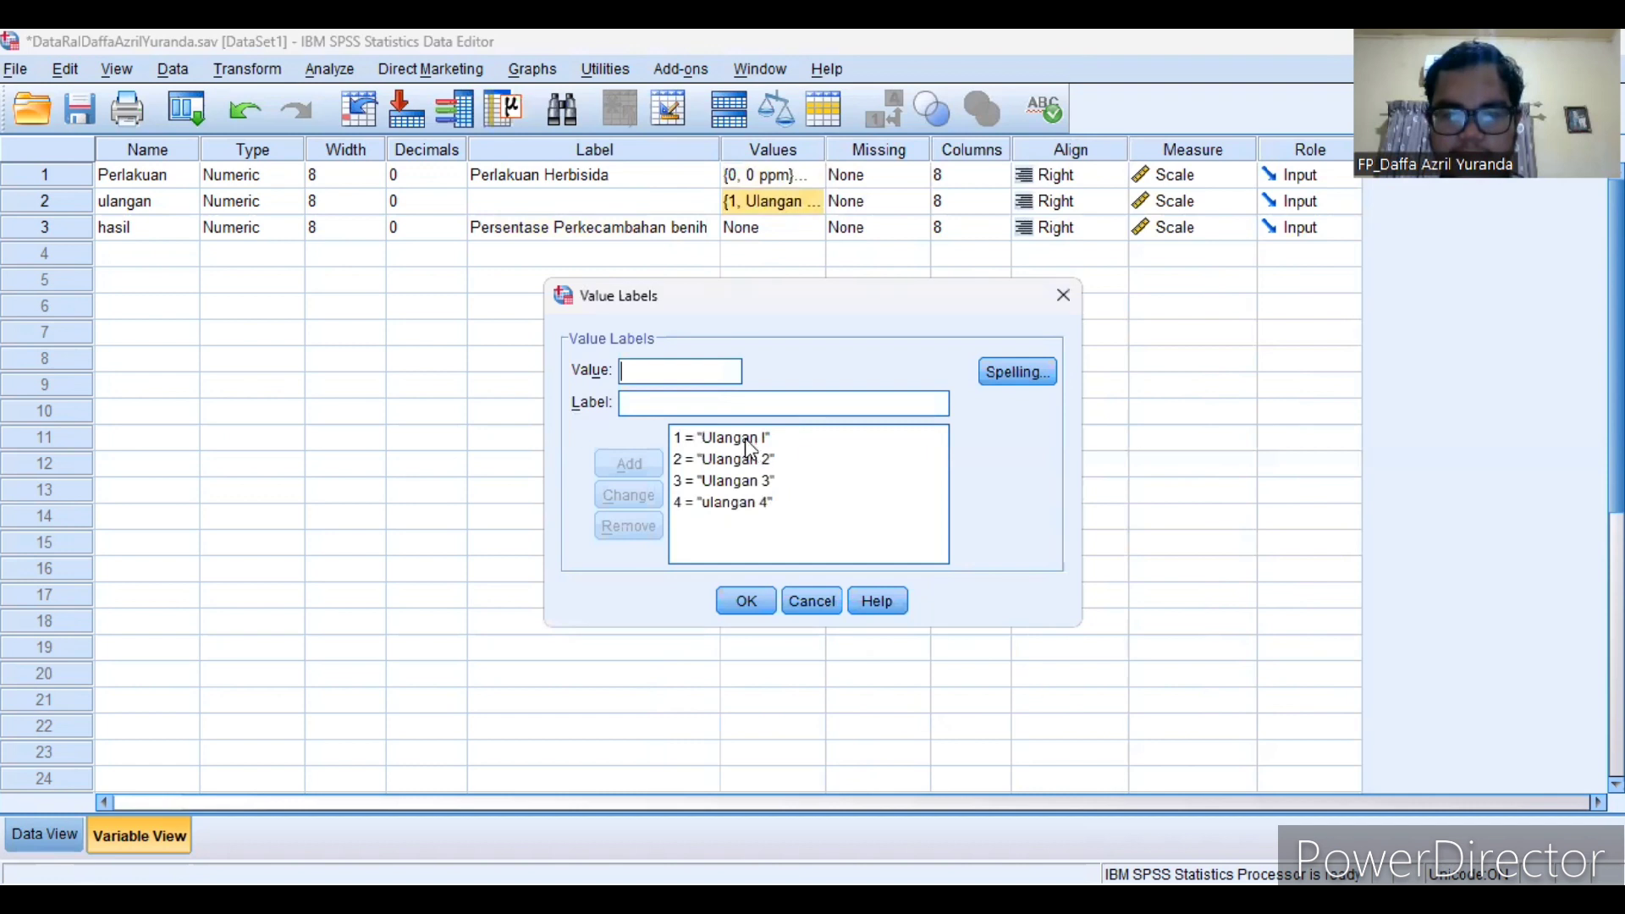
{"action": "left_click", "coordinate": [671, 378]}
{"action": "type", "text": "5"}
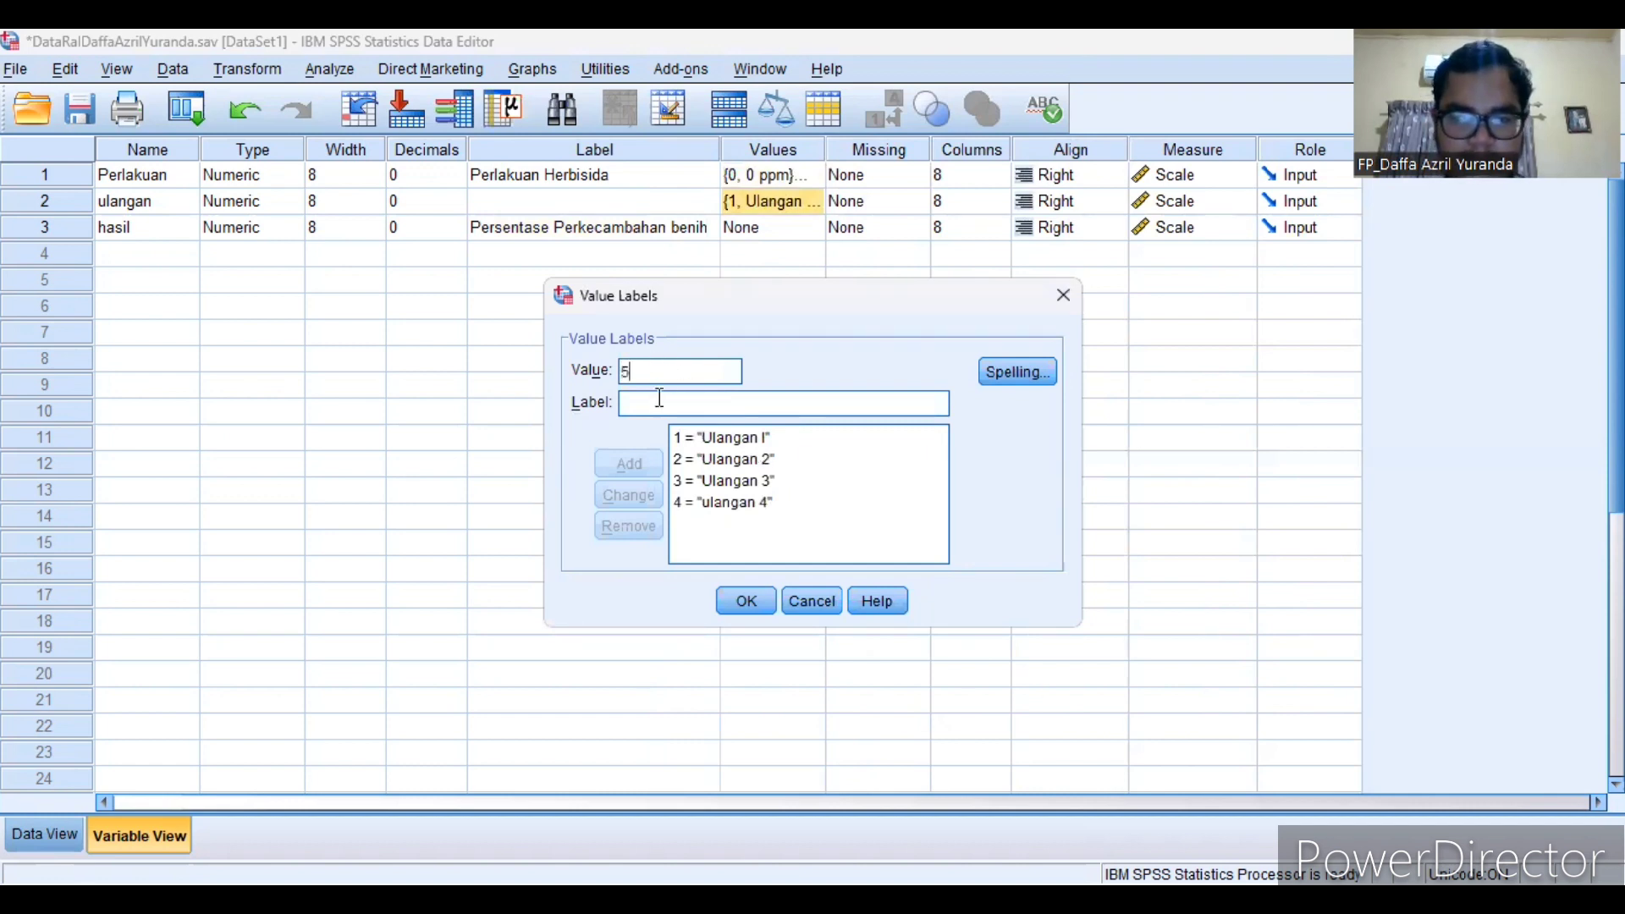
{"action": "left_click", "coordinate": [671, 404]}
{"action": "type", "text": "Ulan"}
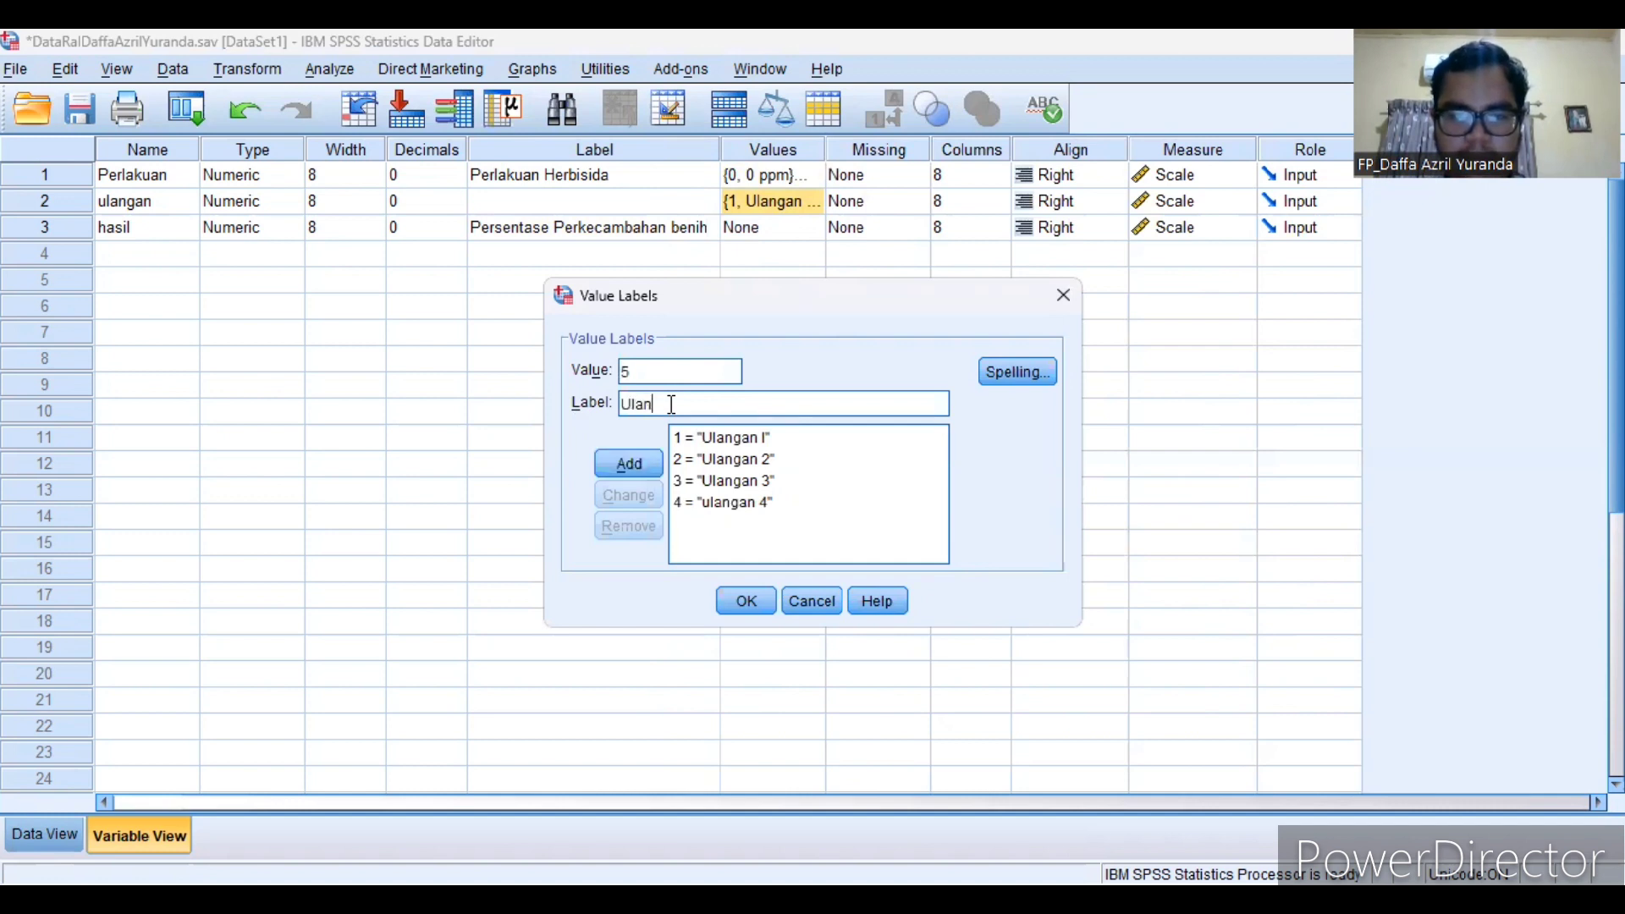
{"action": "type", "text": "gan 5"}
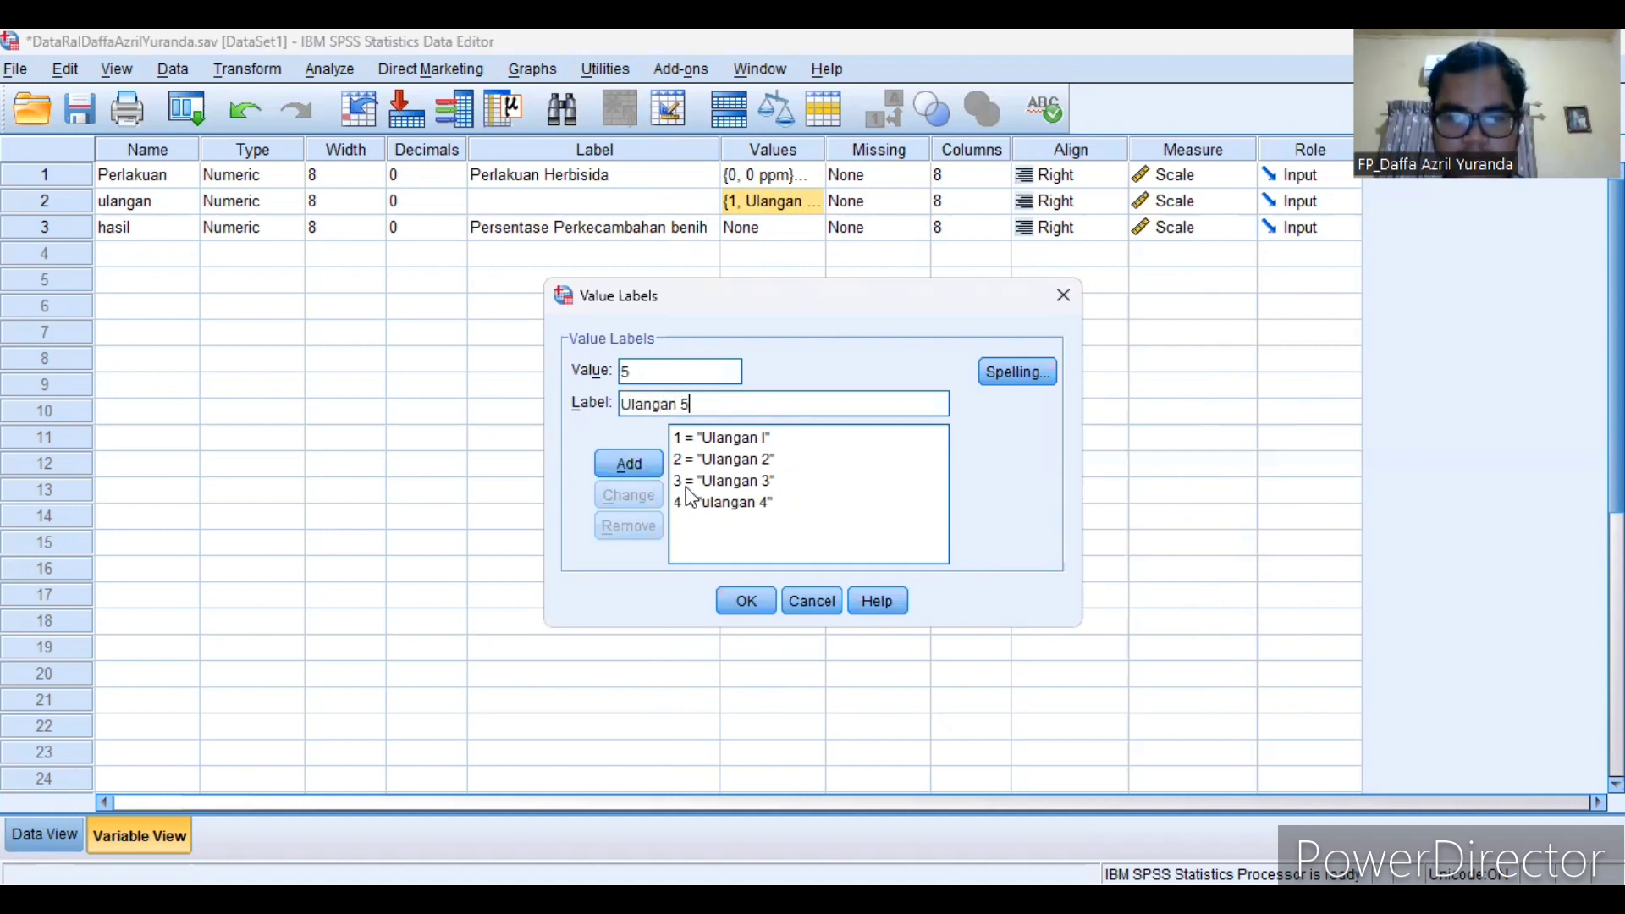
{"action": "left_click", "coordinate": [629, 464]}
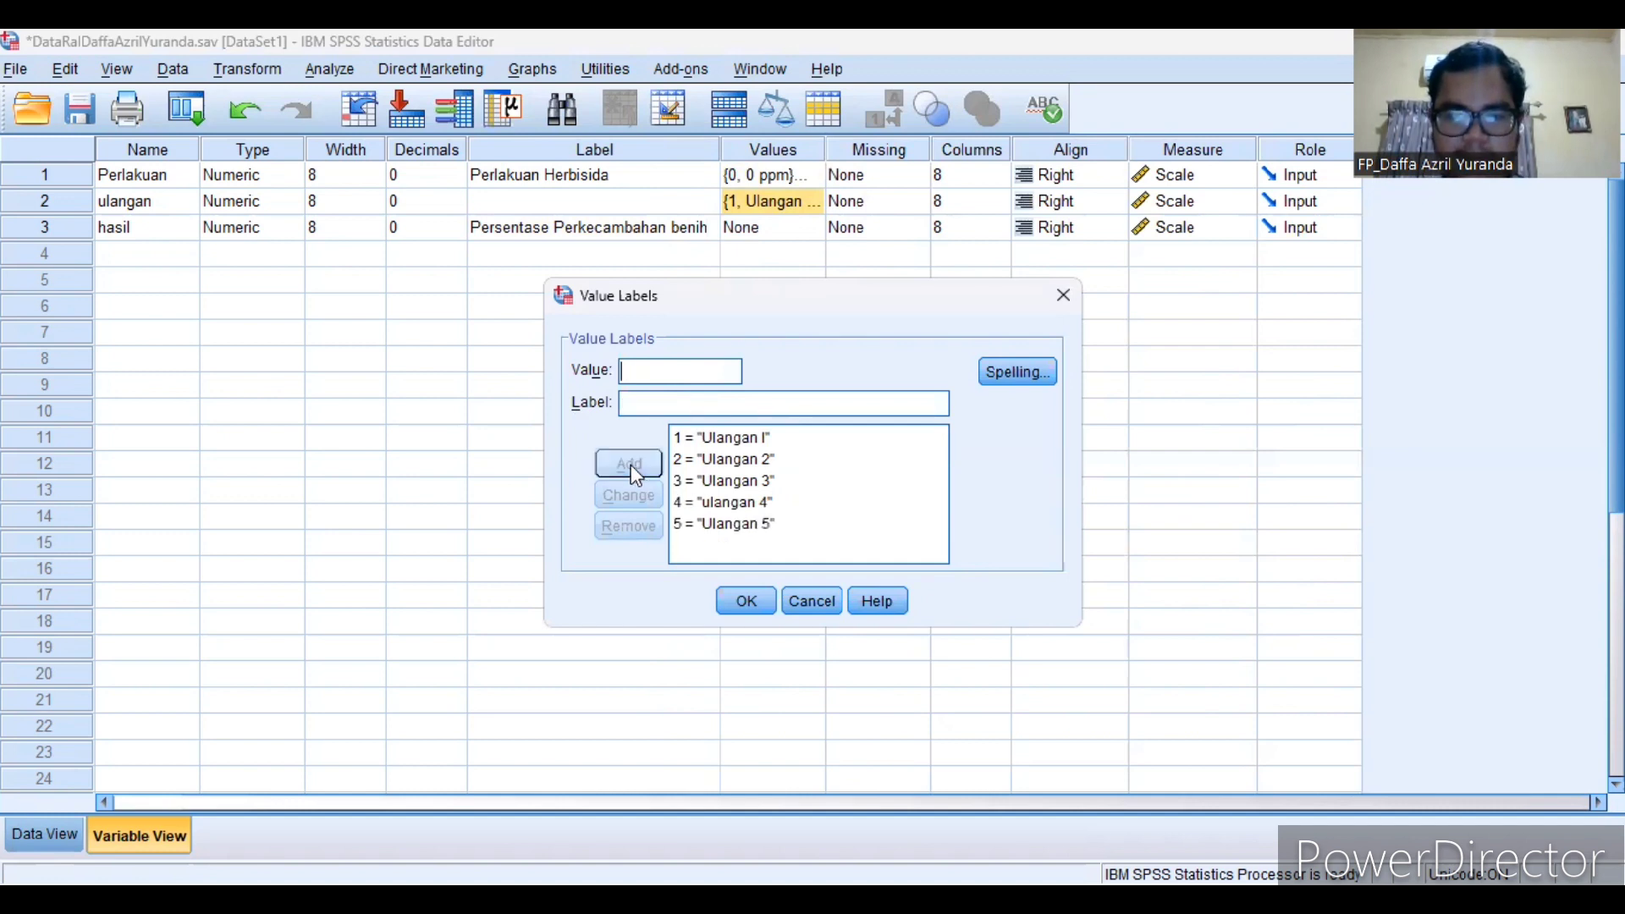
Step: Remove the "Ulangan 5" entry from the ulangan value labels and accept the remaining list
{"action": "left_click", "coordinate": [699, 525]}
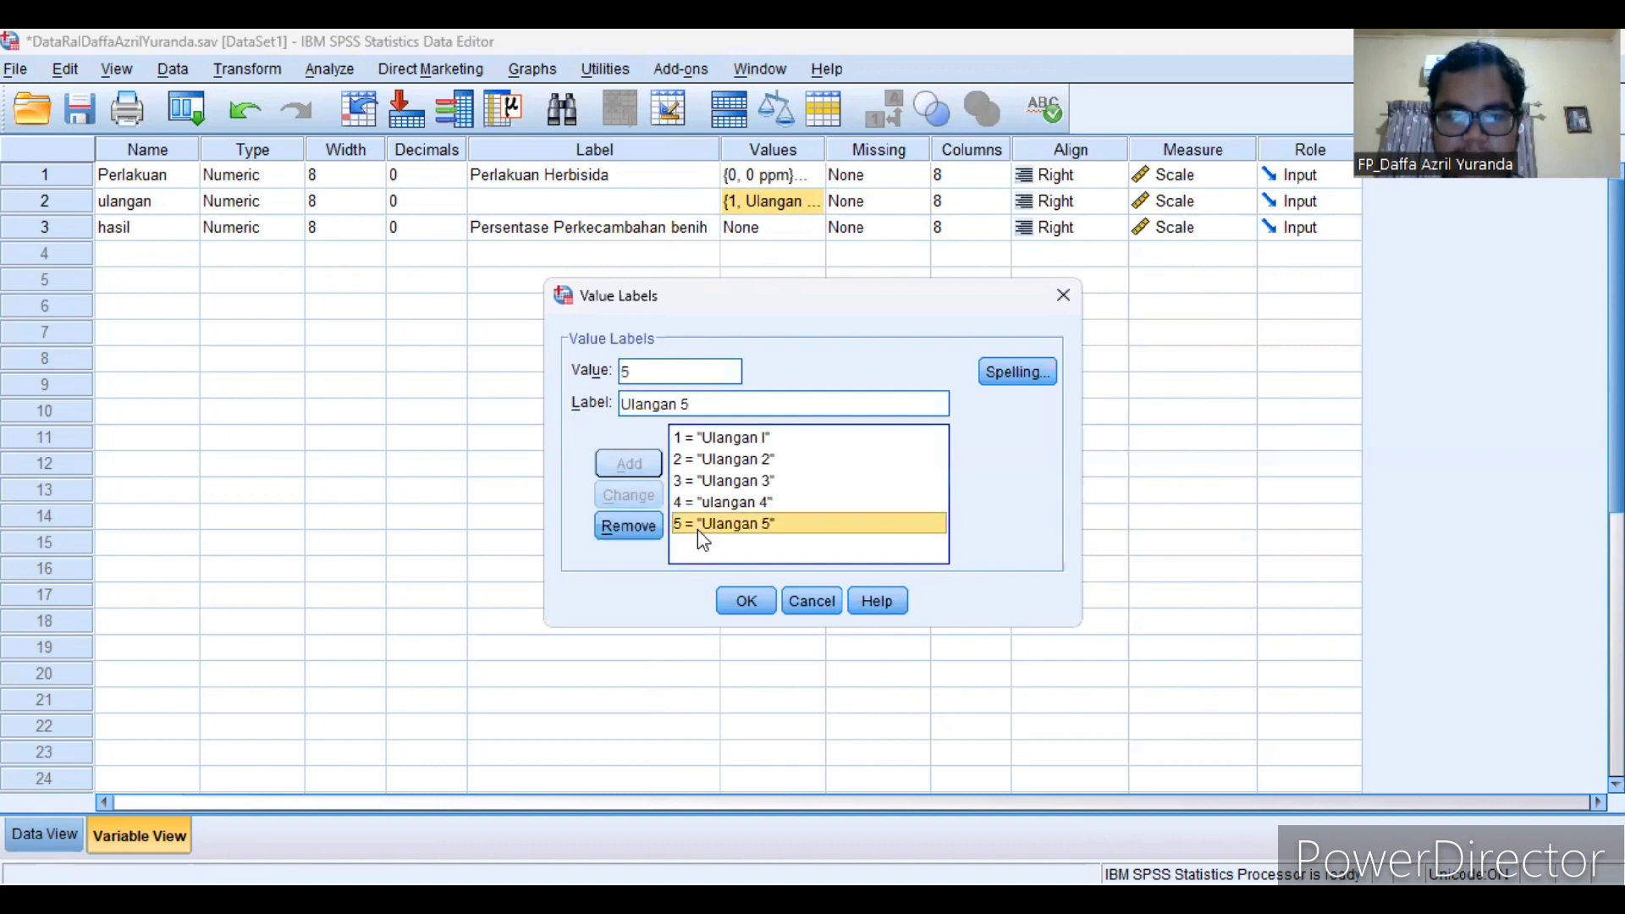
{"action": "left_click", "coordinate": [647, 526]}
{"action": "left_click", "coordinate": [761, 601]}
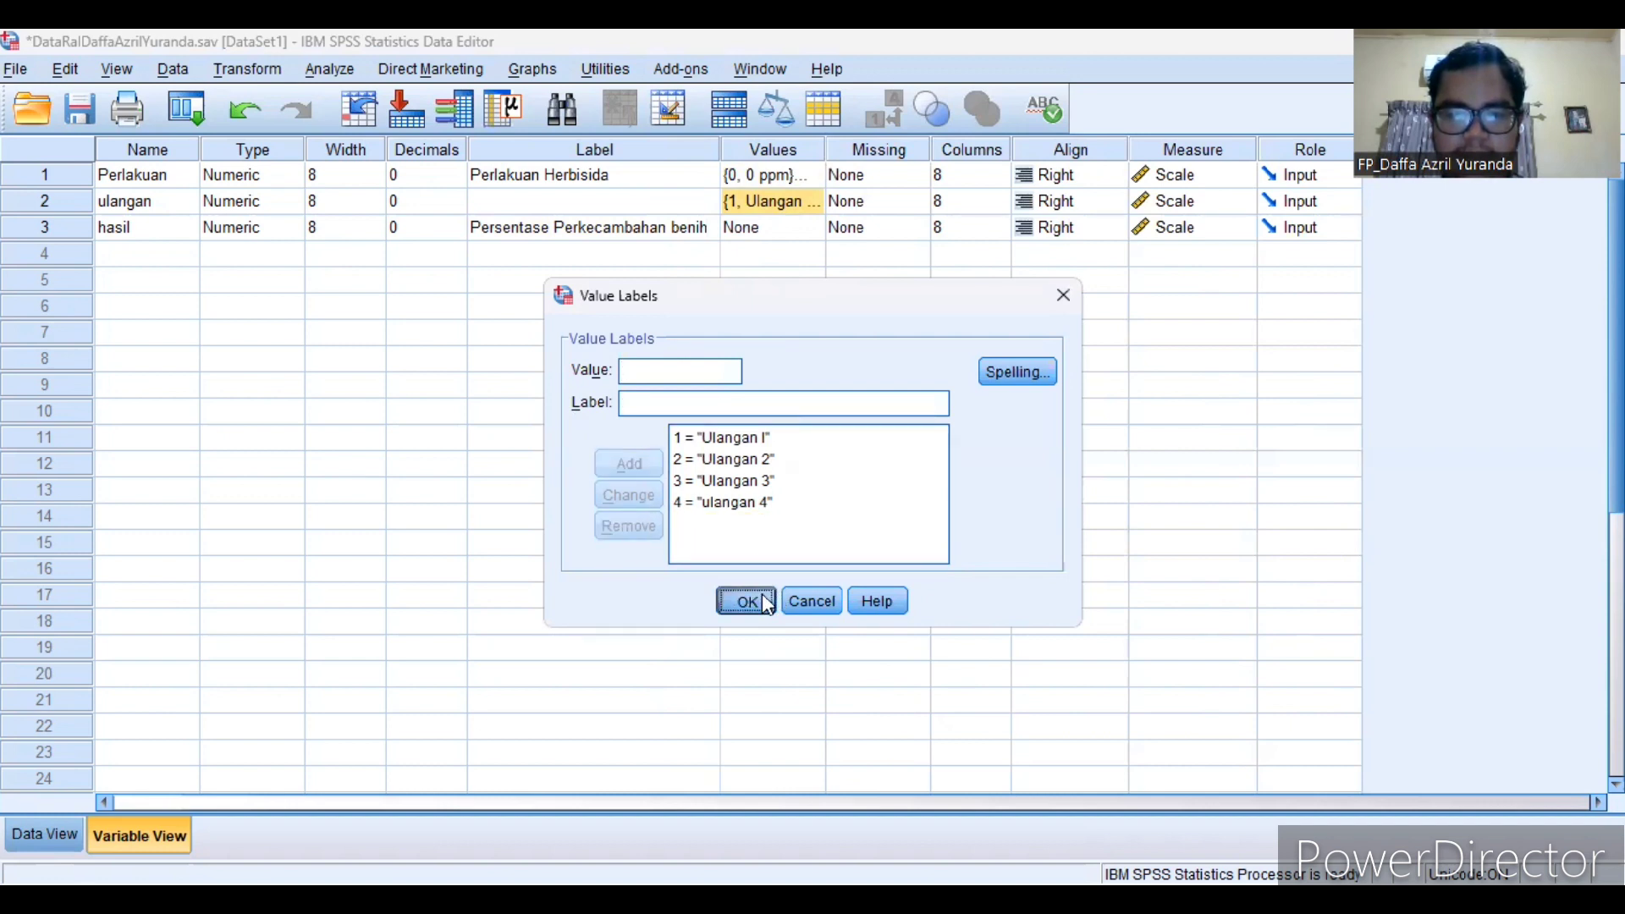
{"action": "left_click", "coordinate": [901, 181]}
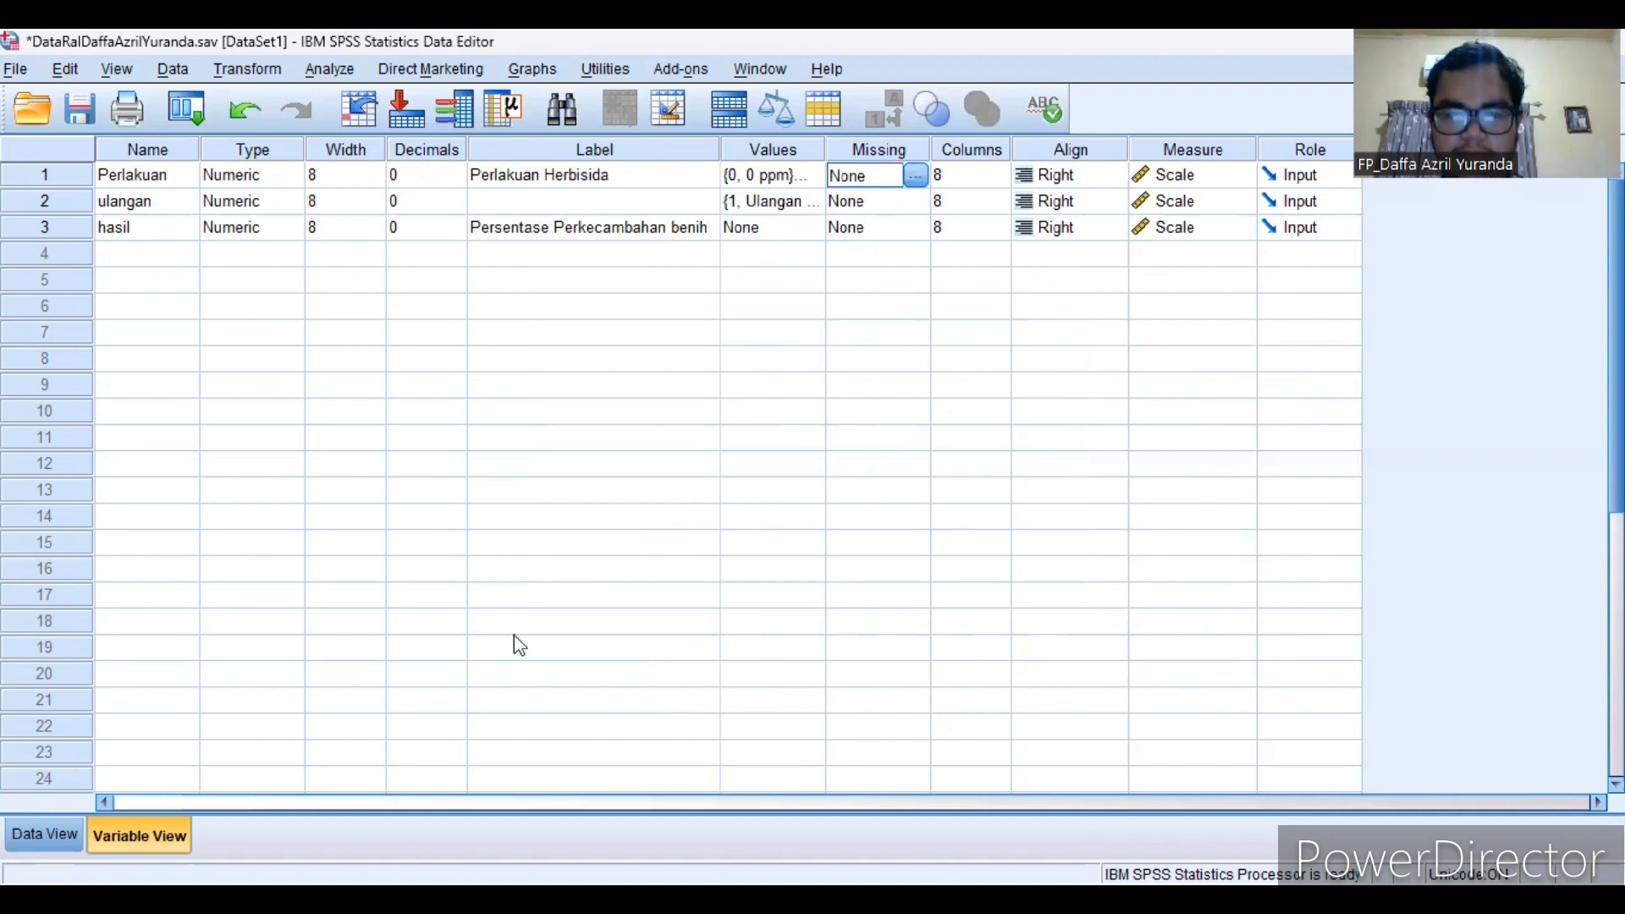
{"action": "left_click", "coordinate": [961, 178]}
{"action": "left_click", "coordinate": [970, 205]}
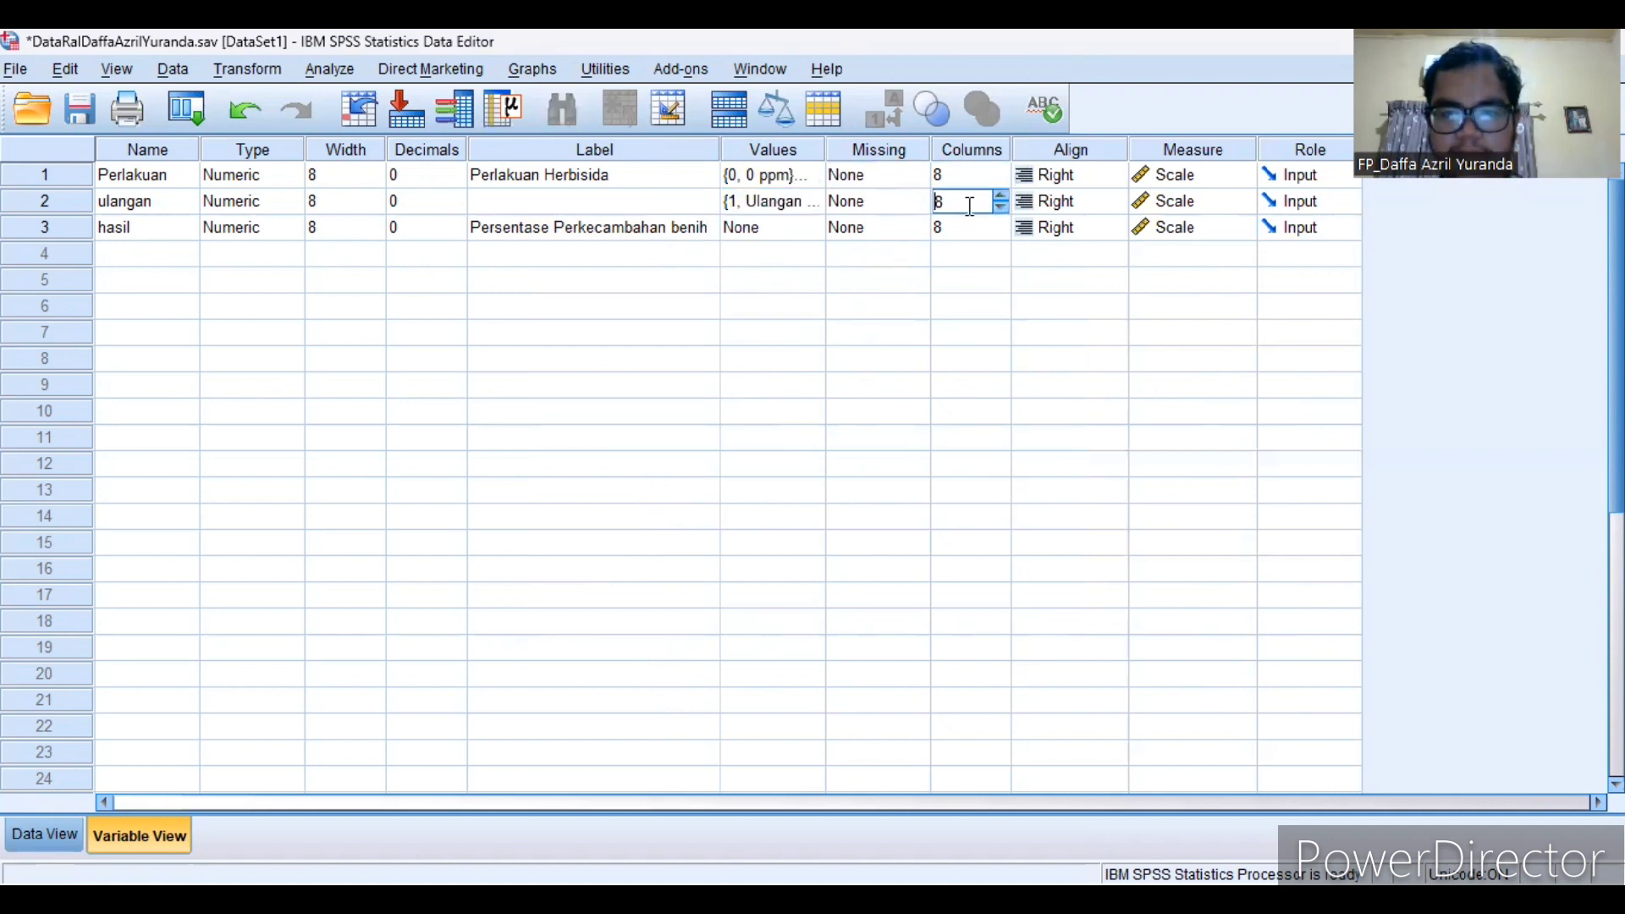
Step: Try the Center and Left alignments for the Perlakuan variable, restore Right, and view its measurement level options
{"action": "left_click", "coordinate": [1071, 174]}
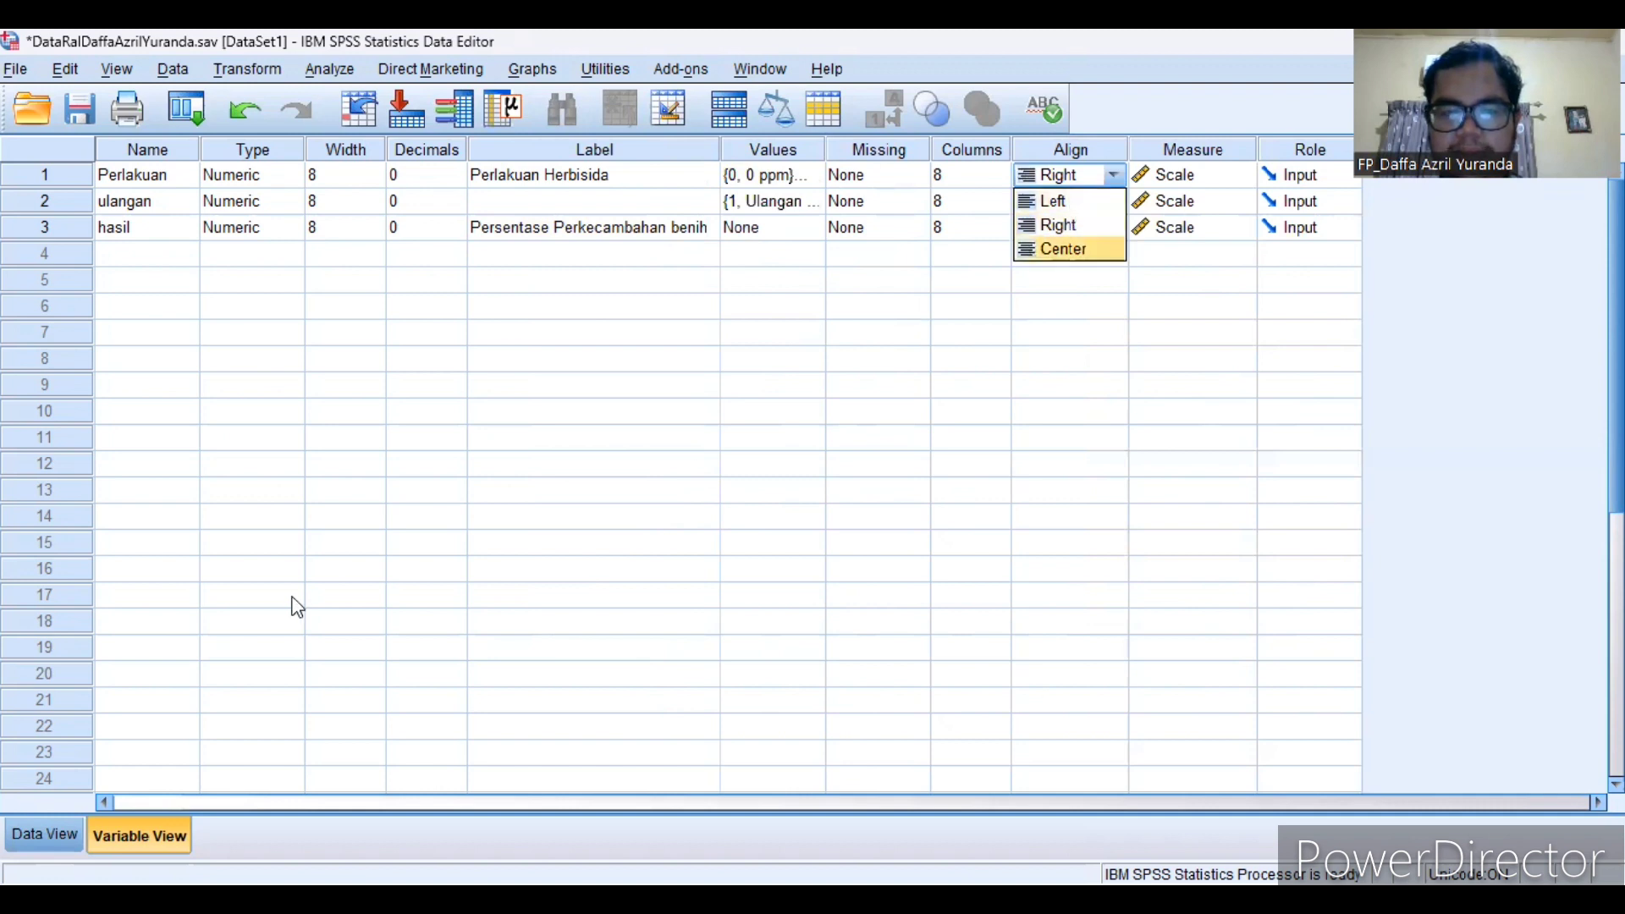
{"action": "left_click", "coordinate": [1102, 250]}
{"action": "left_click", "coordinate": [1114, 175]}
{"action": "left_click", "coordinate": [1095, 223]}
{"action": "left_click", "coordinate": [1113, 174]}
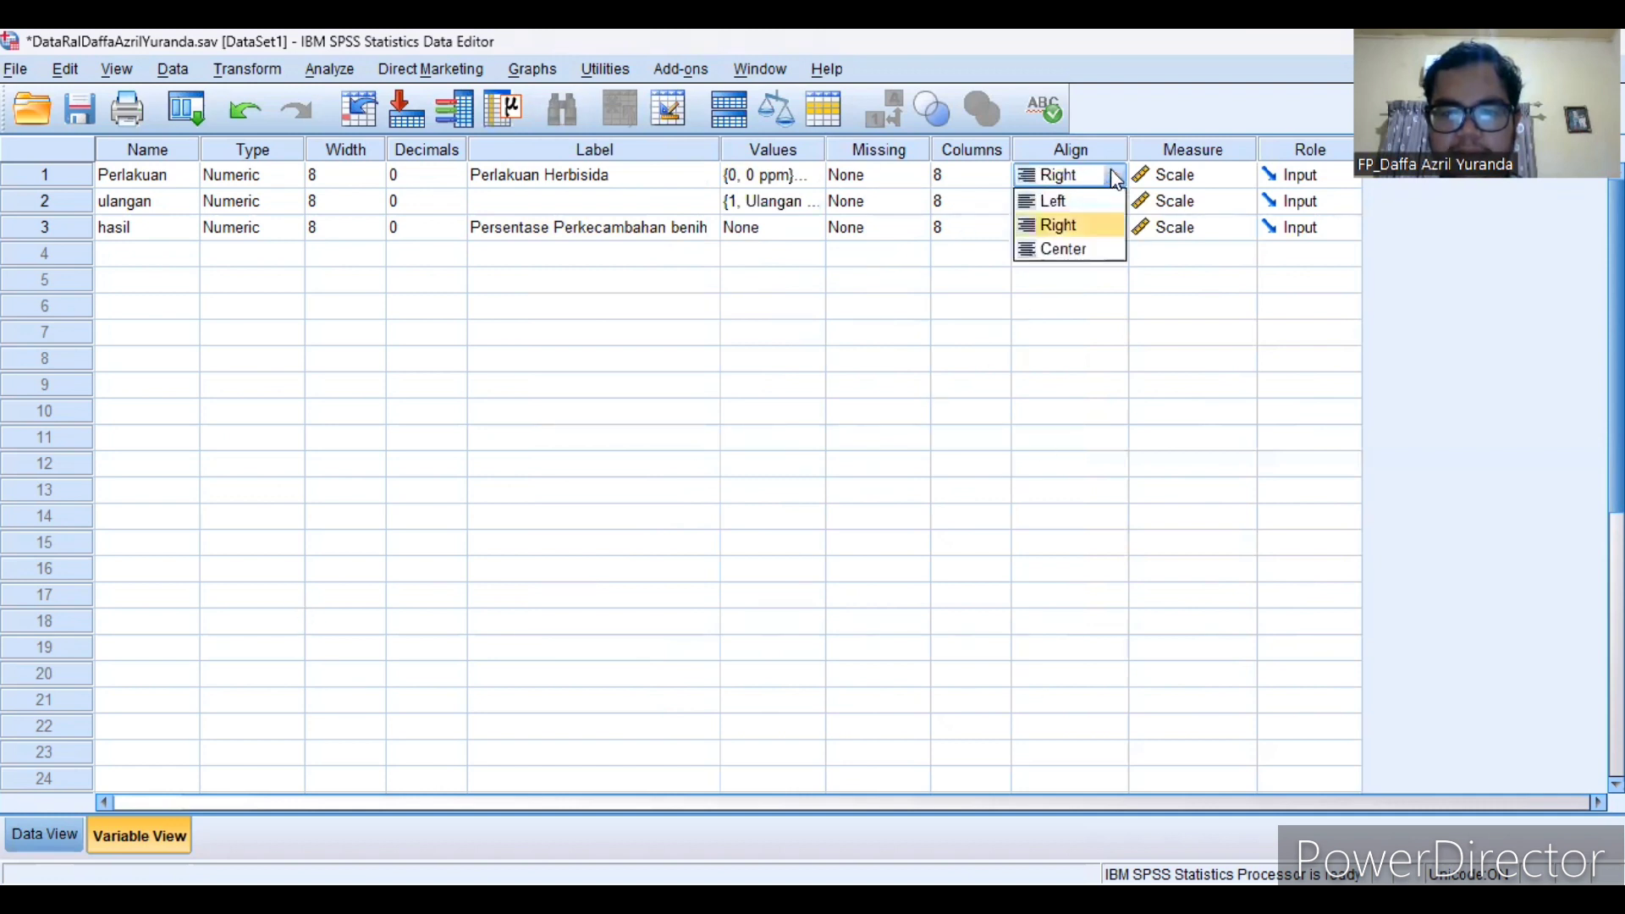
{"action": "left_click", "coordinate": [1084, 203]}
{"action": "left_click", "coordinate": [1114, 175]}
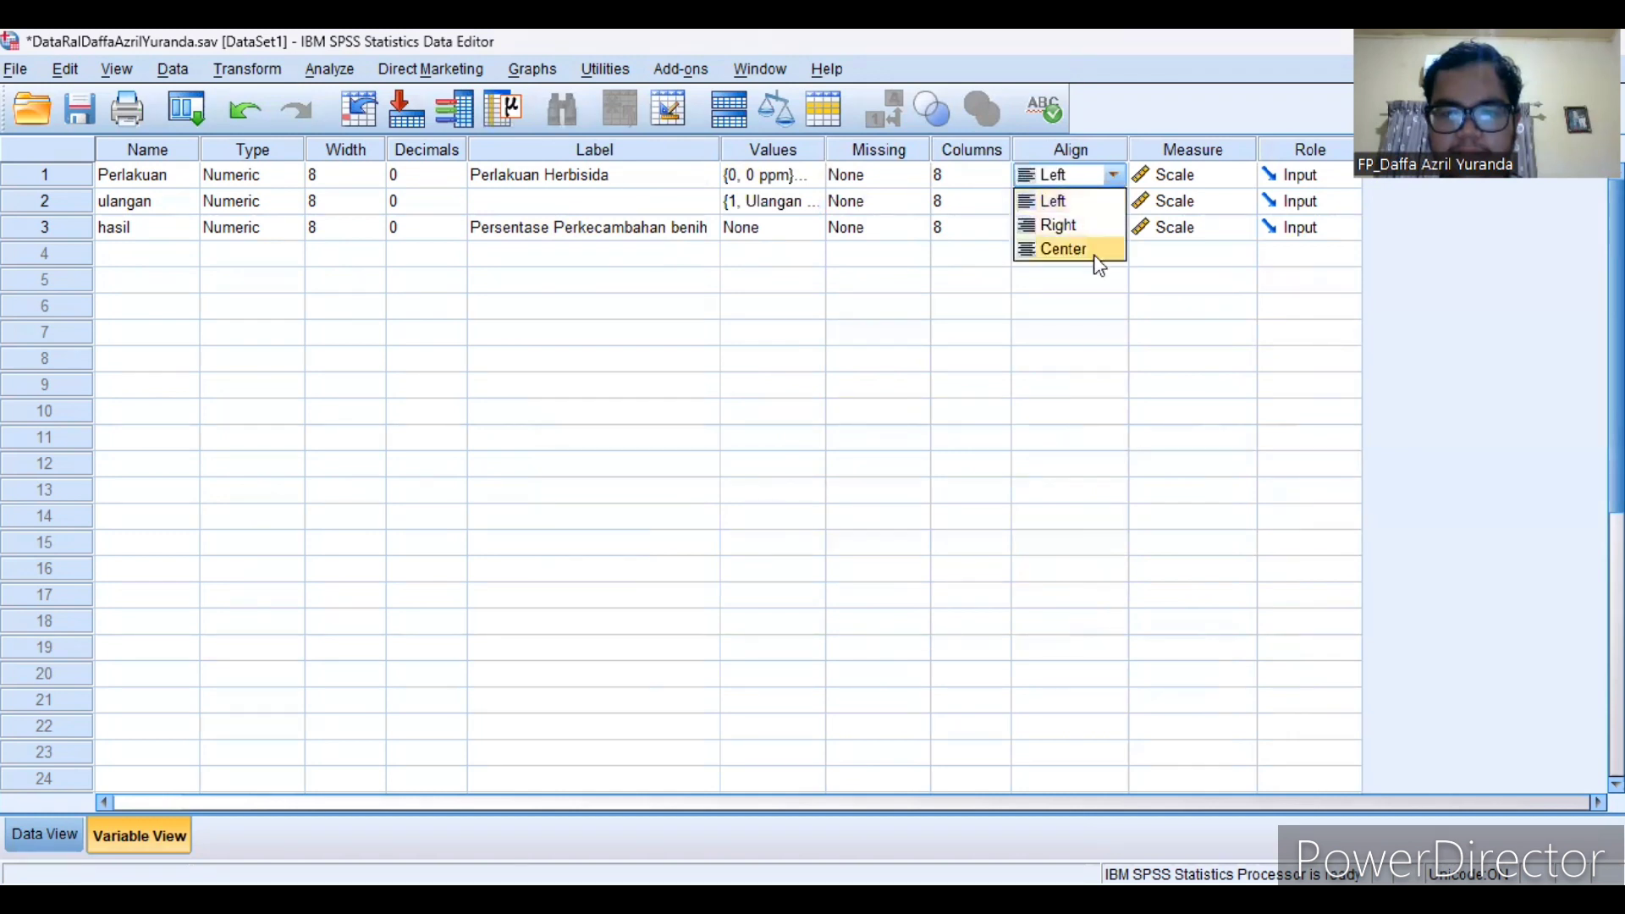
{"action": "left_click", "coordinate": [1087, 225]}
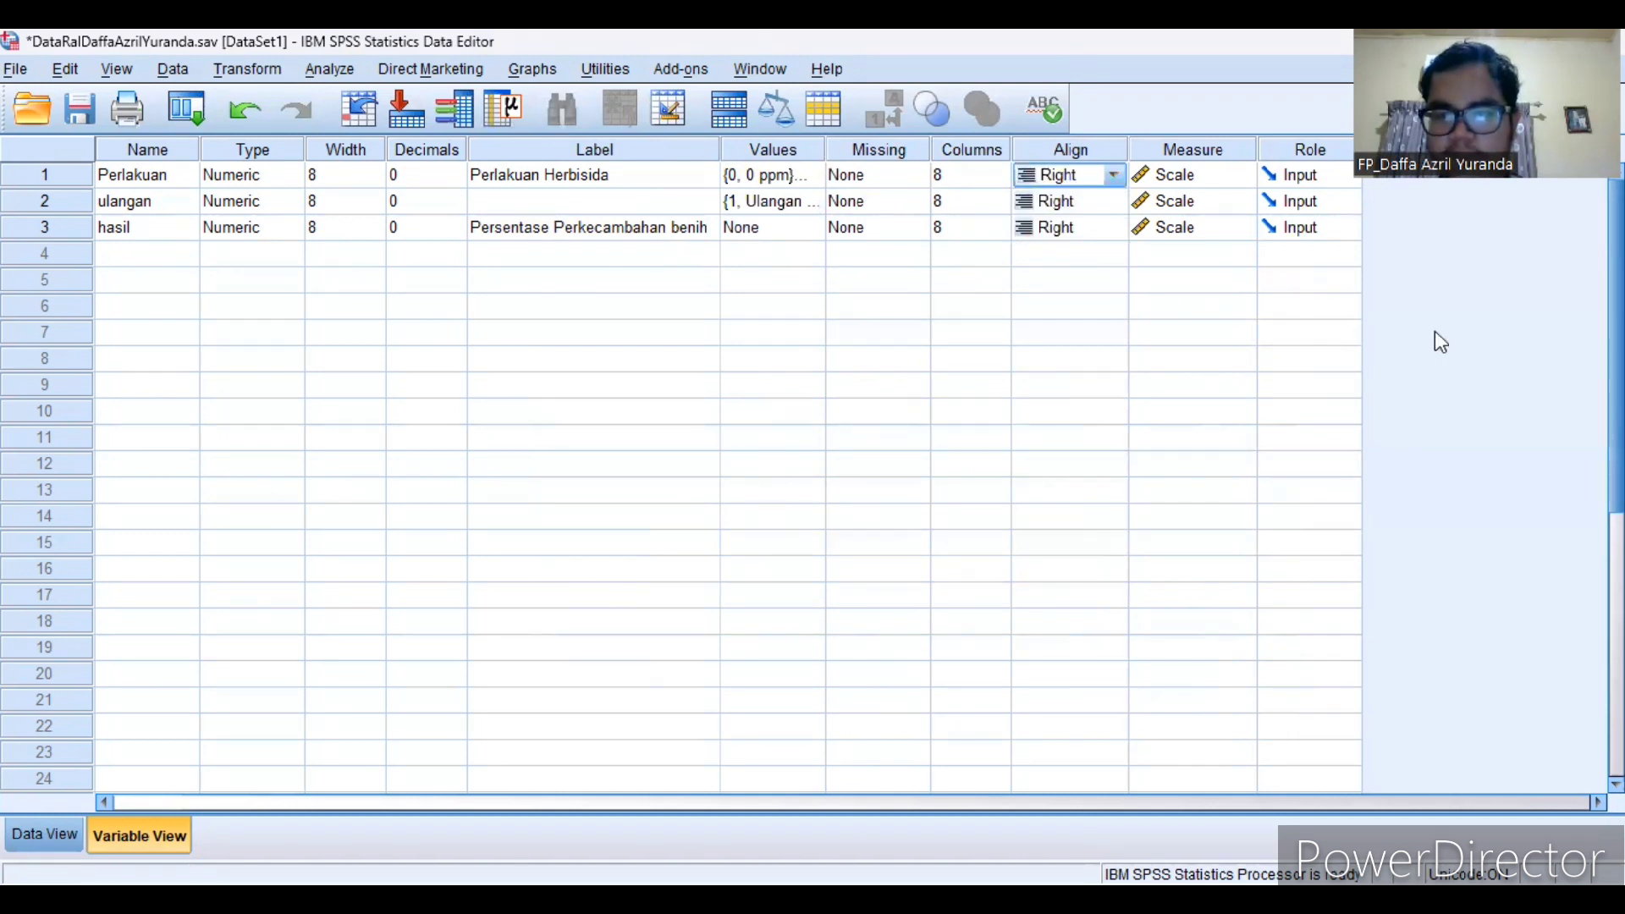
{"action": "left_click", "coordinate": [1236, 169]}
{"action": "left_click", "coordinate": [1241, 174]}
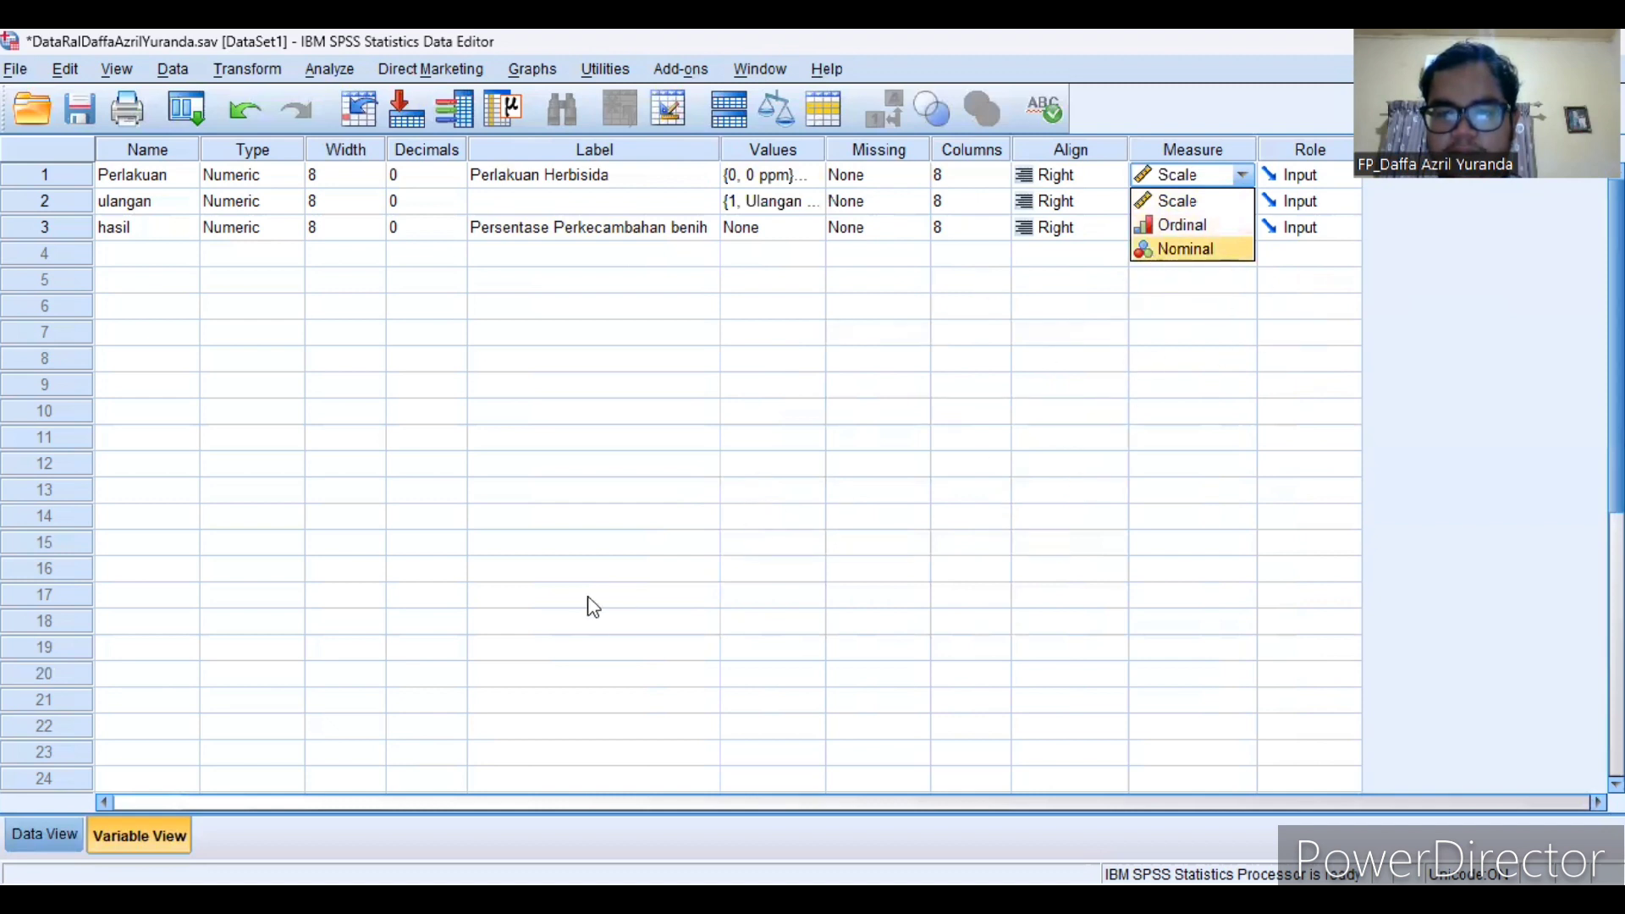
Step: Display the data rows and examine how the Perlakuan codes are assigned to the first cases
{"action": "left_click", "coordinate": [50, 834]}
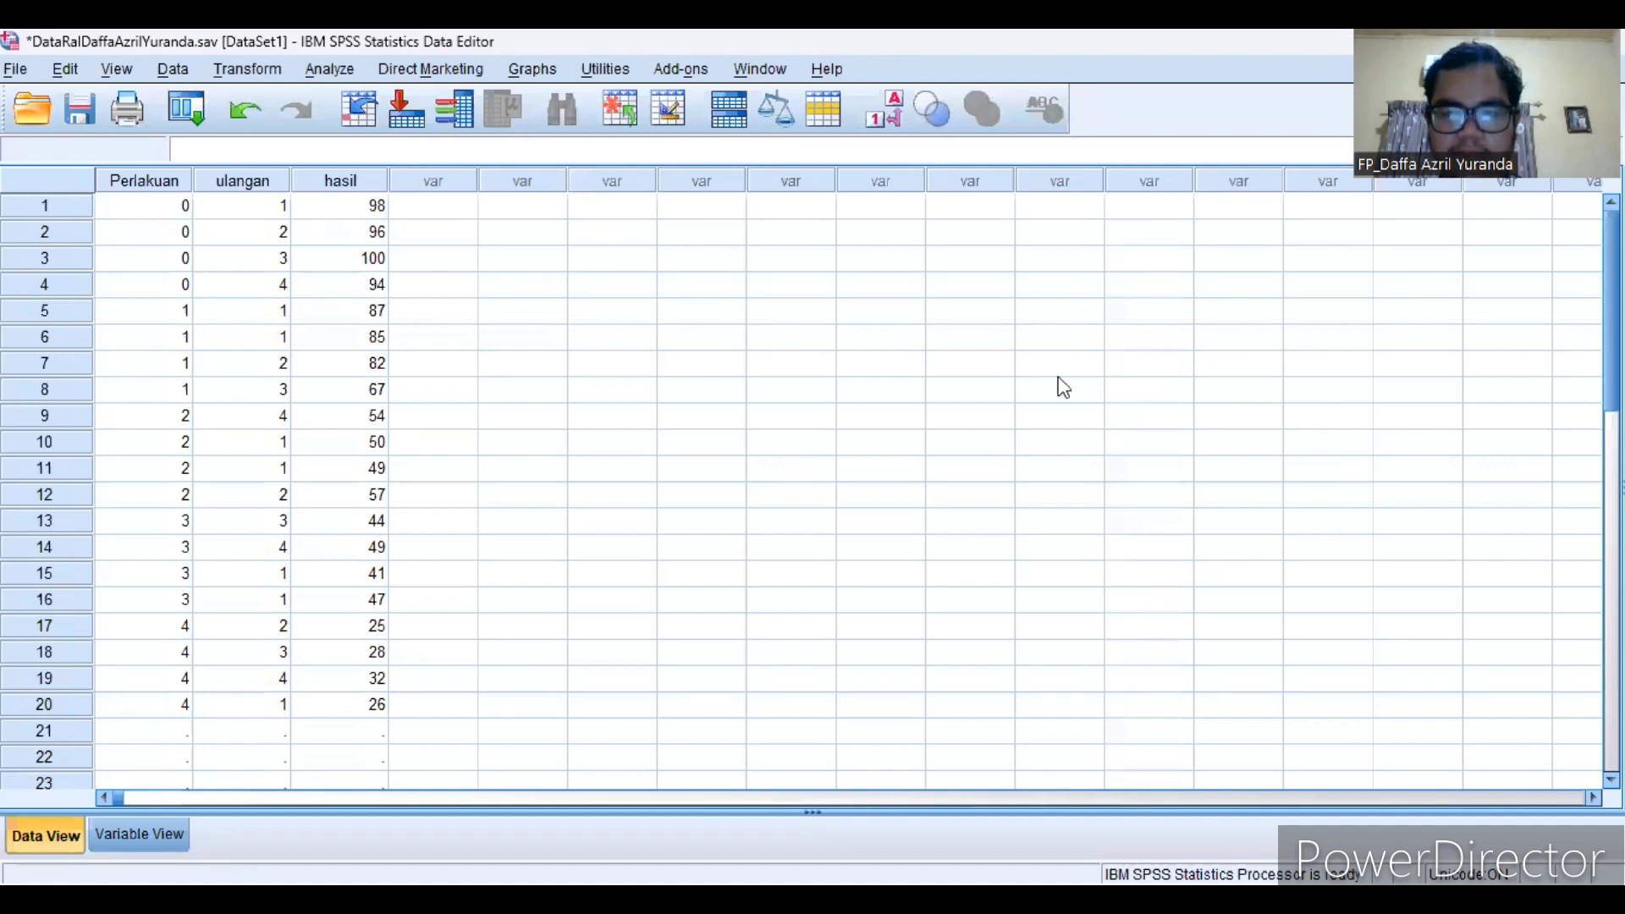
{"action": "left_click", "coordinate": [180, 215]}
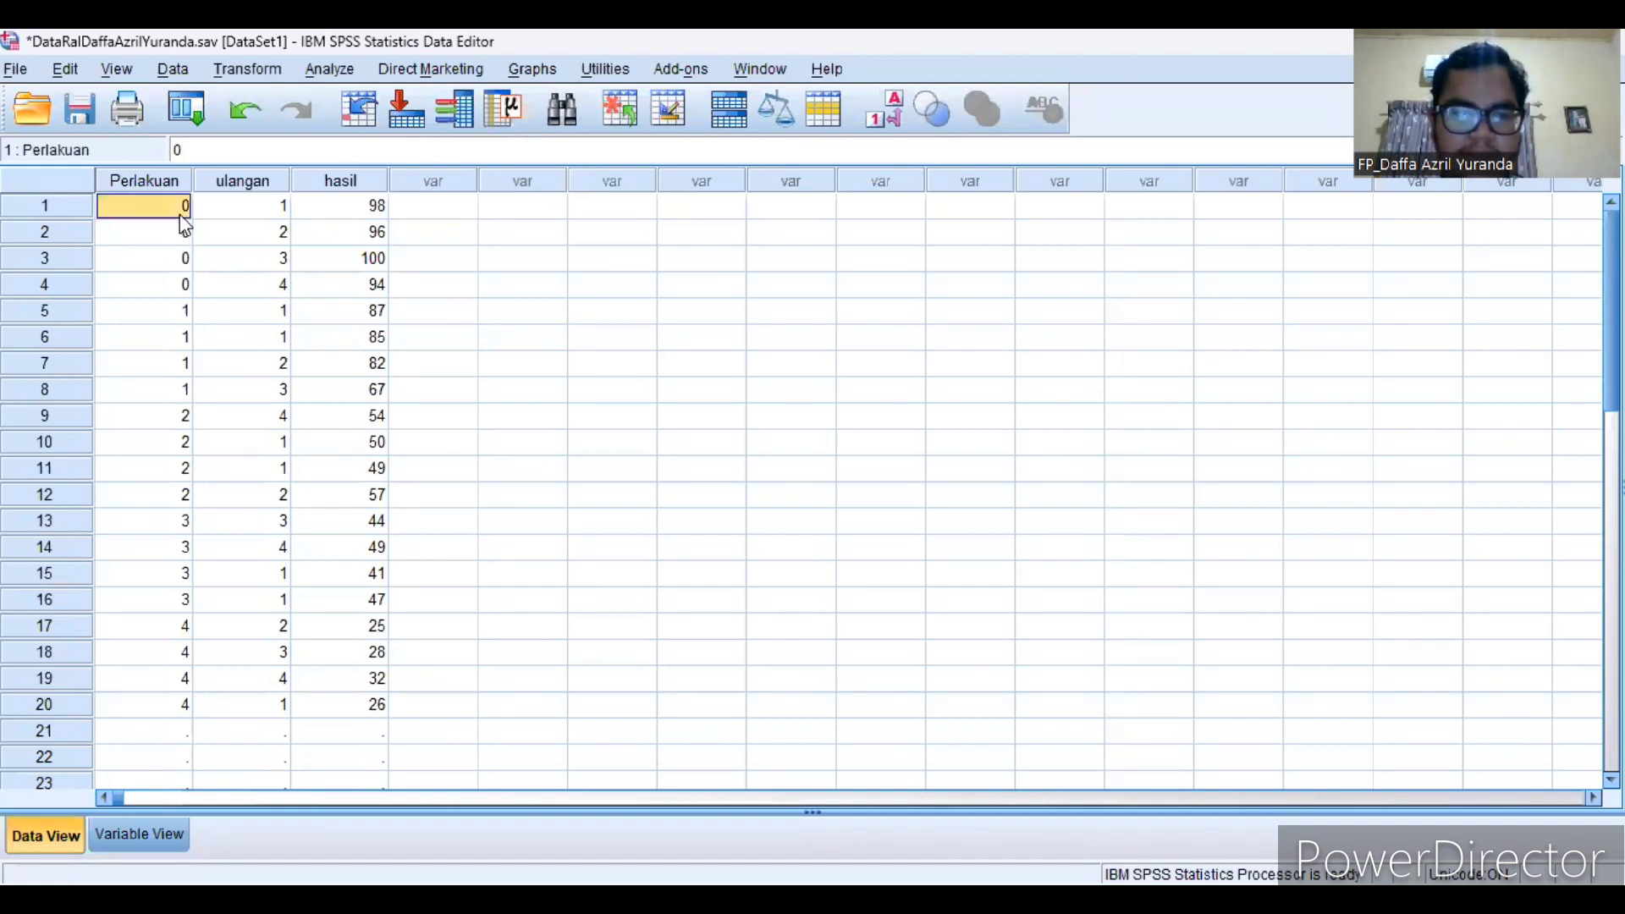
{"action": "left_click", "coordinate": [179, 282]}
{"action": "left_click", "coordinate": [193, 312]}
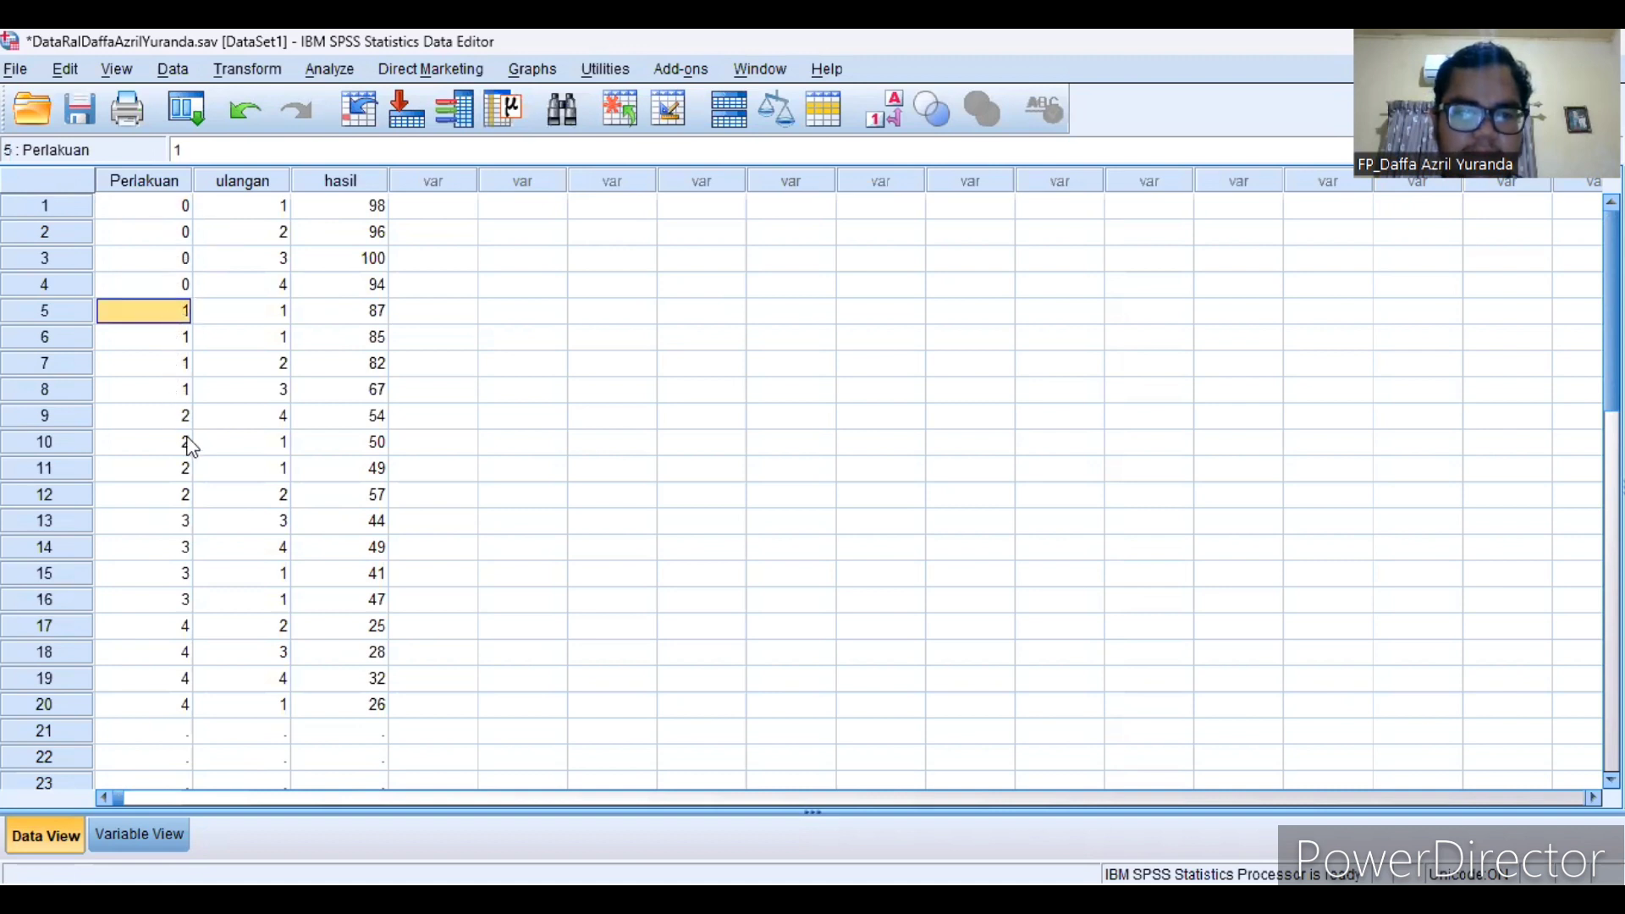
Step: Check the ulangan replicate numbers case by case against the Perlakuan groups
{"action": "left_click", "coordinate": [271, 214]}
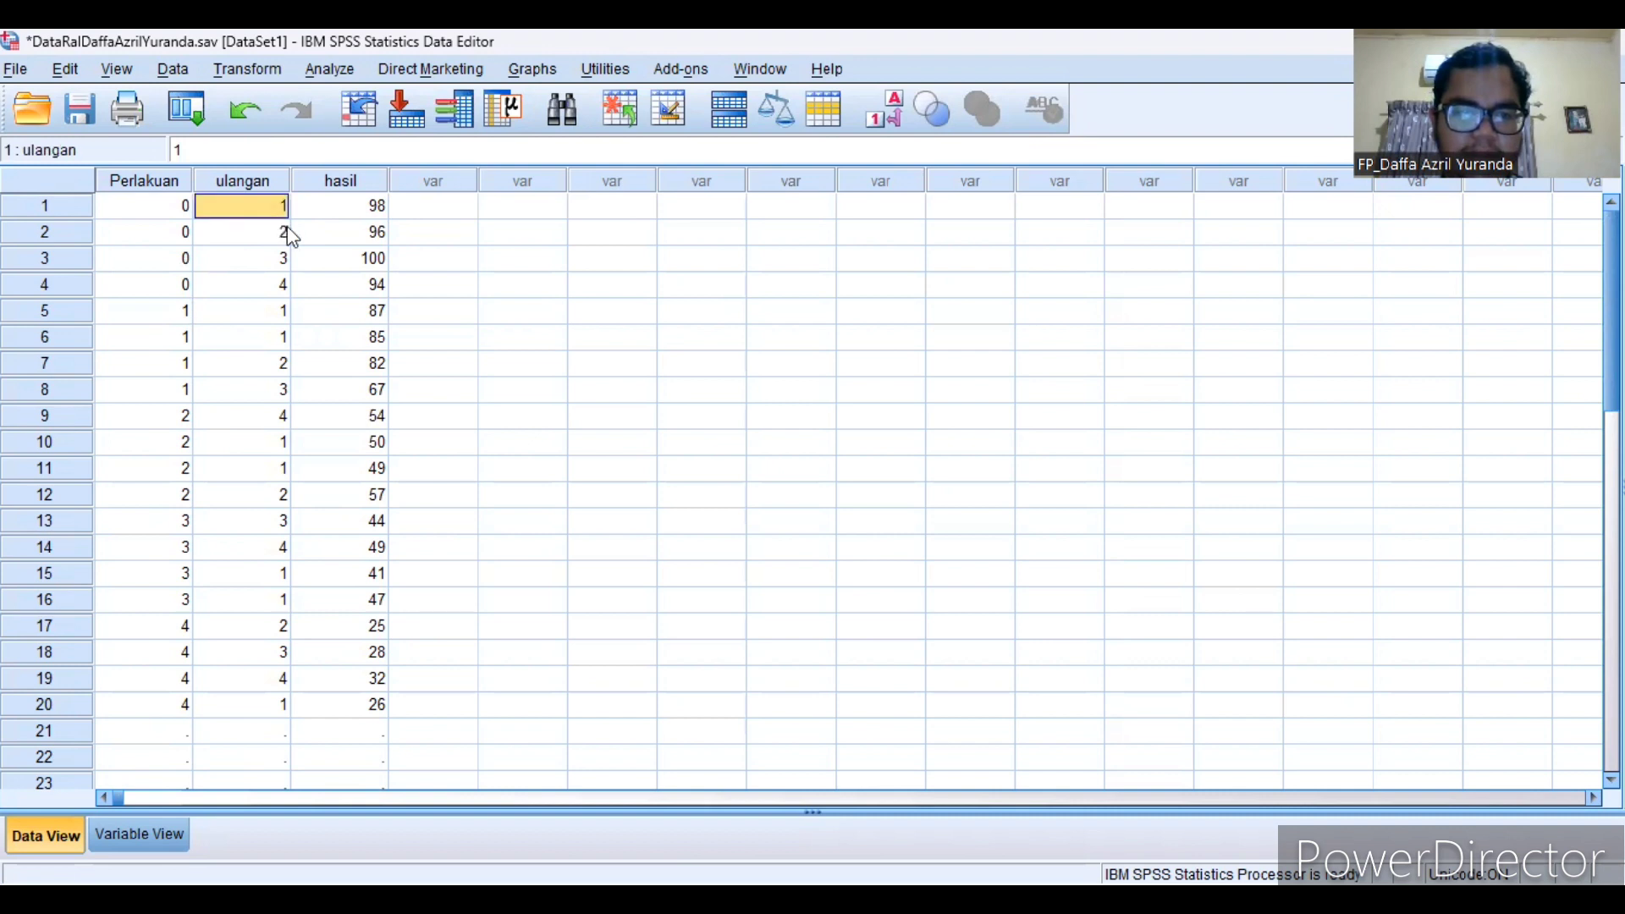
{"action": "left_click", "coordinate": [286, 233]}
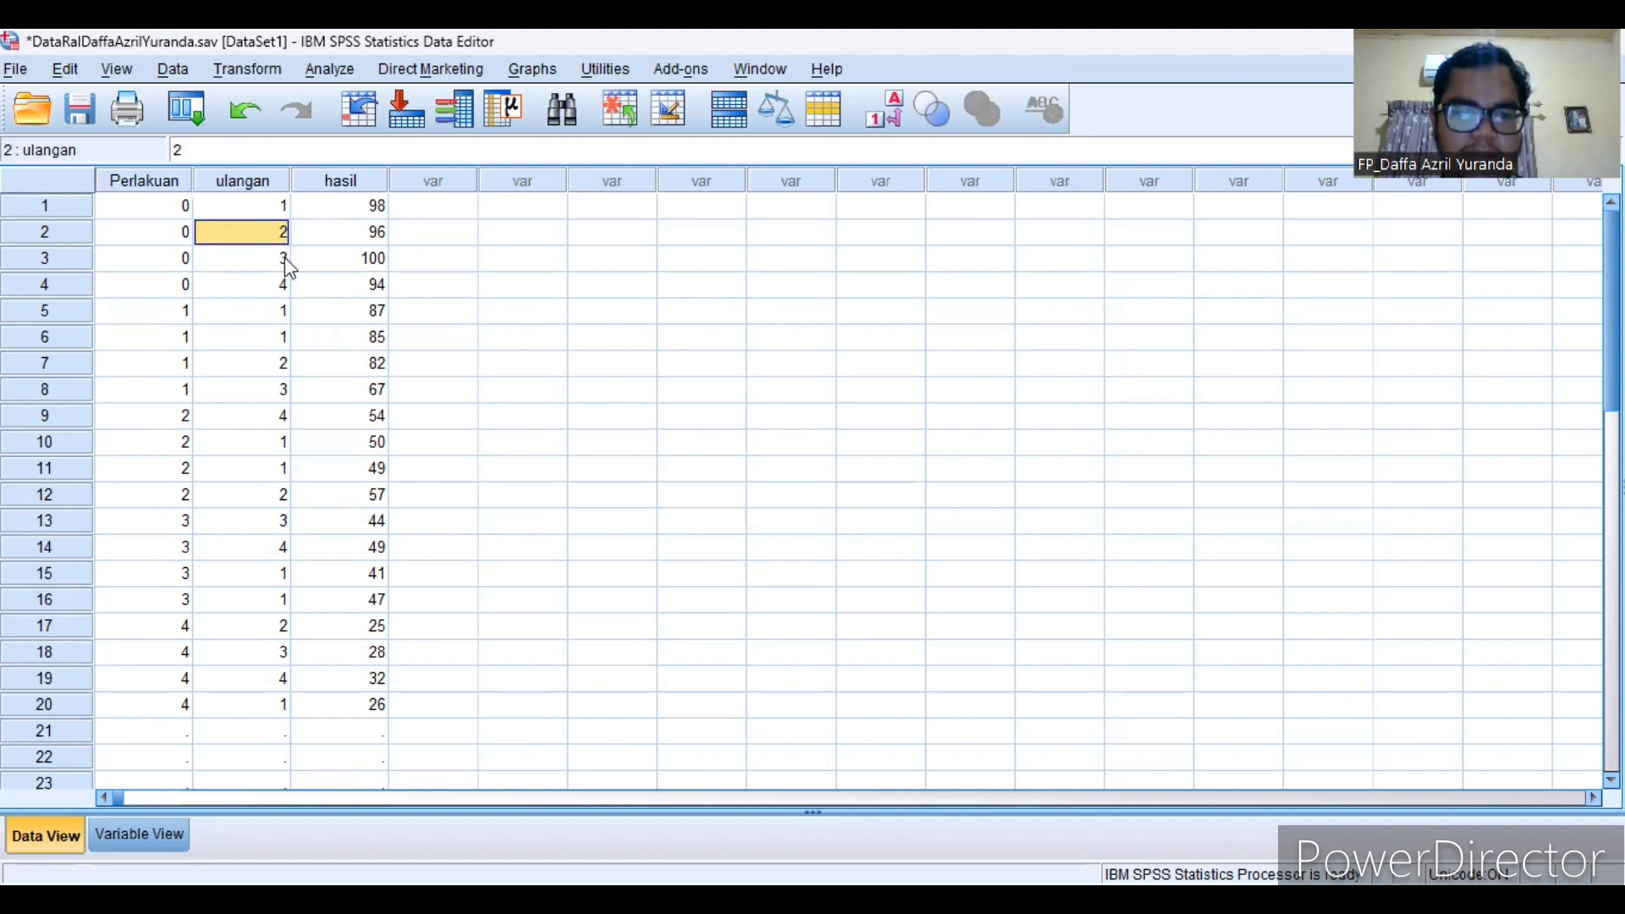
{"action": "left_click", "coordinate": [283, 259]}
{"action": "left_click", "coordinate": [287, 286]}
{"action": "left_click", "coordinate": [287, 313]}
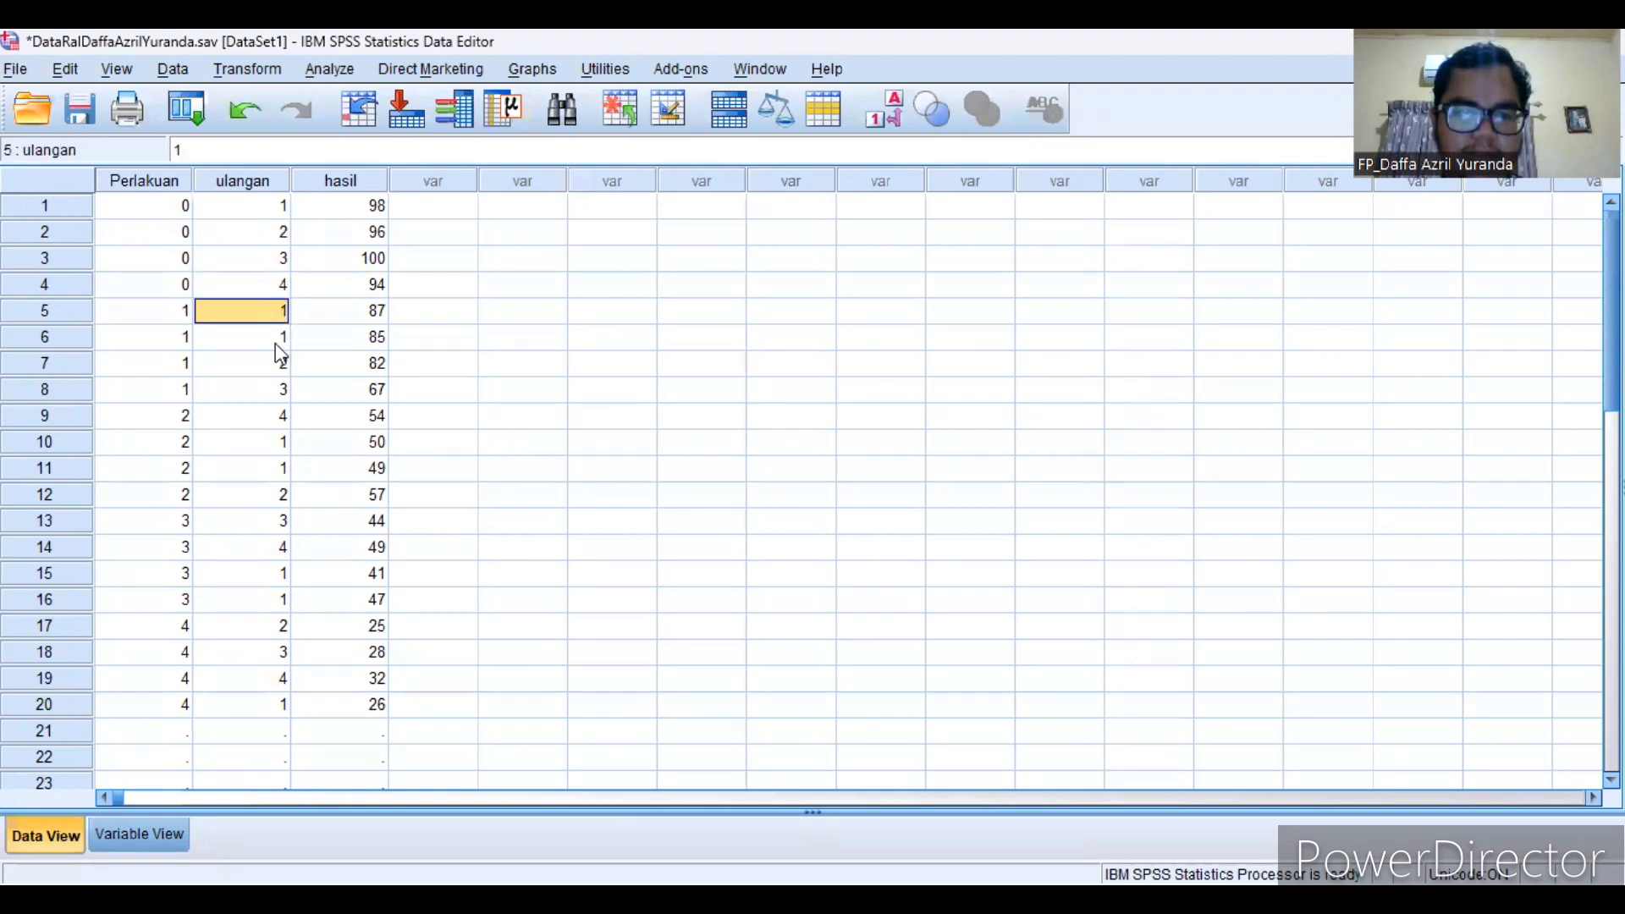
{"action": "left_click", "coordinate": [282, 338]}
{"action": "left_click", "coordinate": [282, 364]}
{"action": "left_click", "coordinate": [283, 390]}
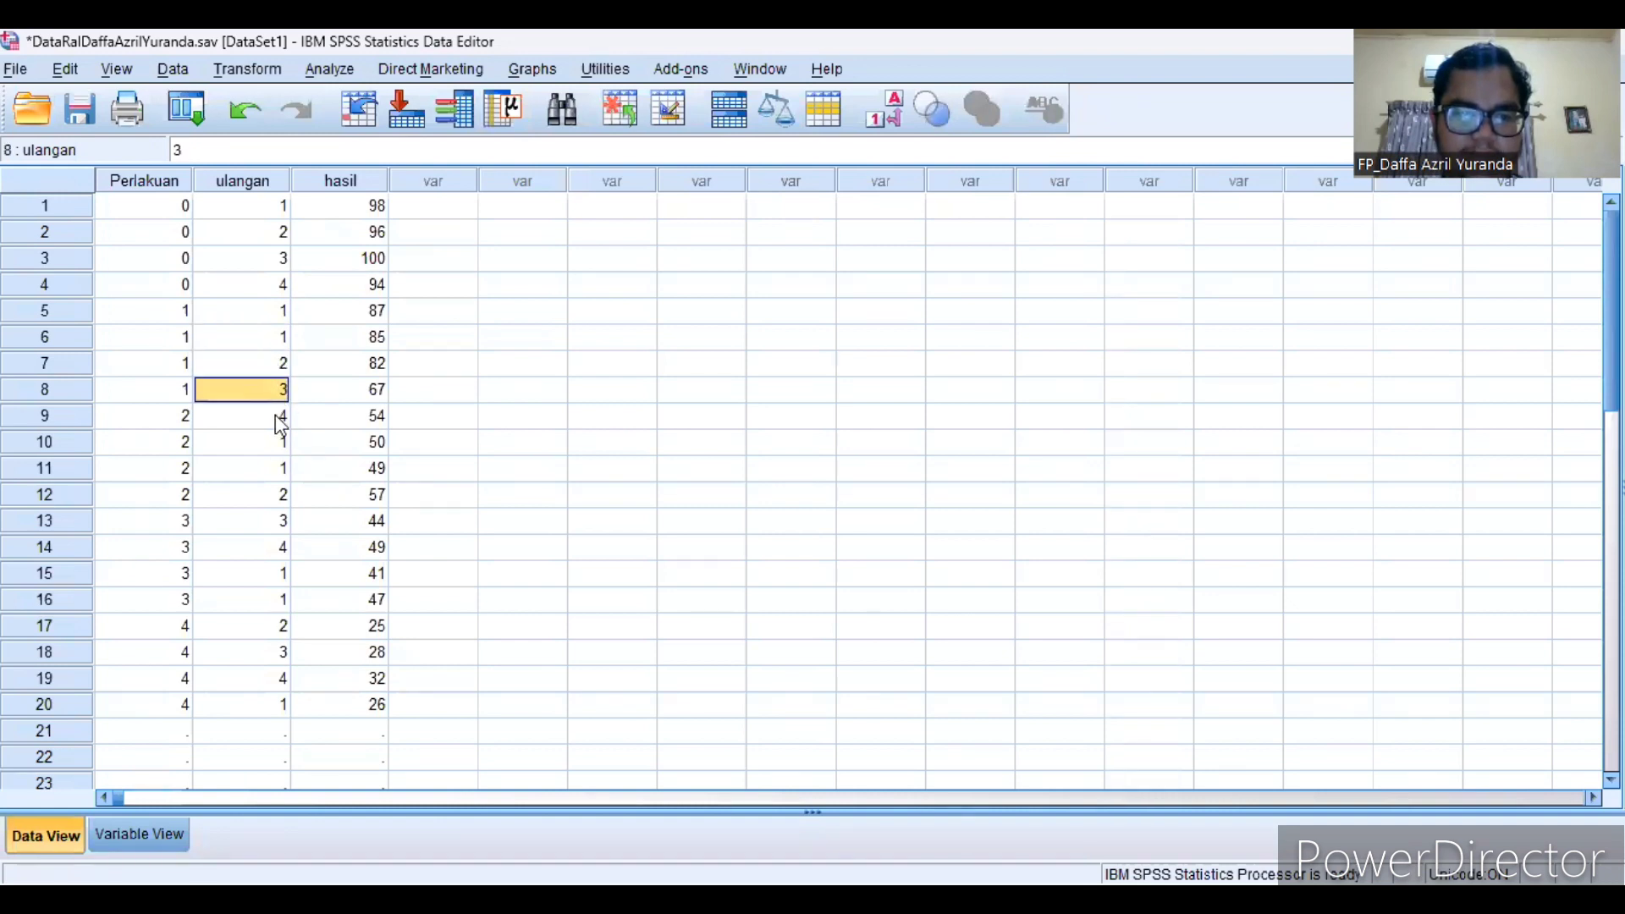
{"action": "left_click", "coordinate": [281, 418]}
{"action": "left_click", "coordinate": [284, 603]}
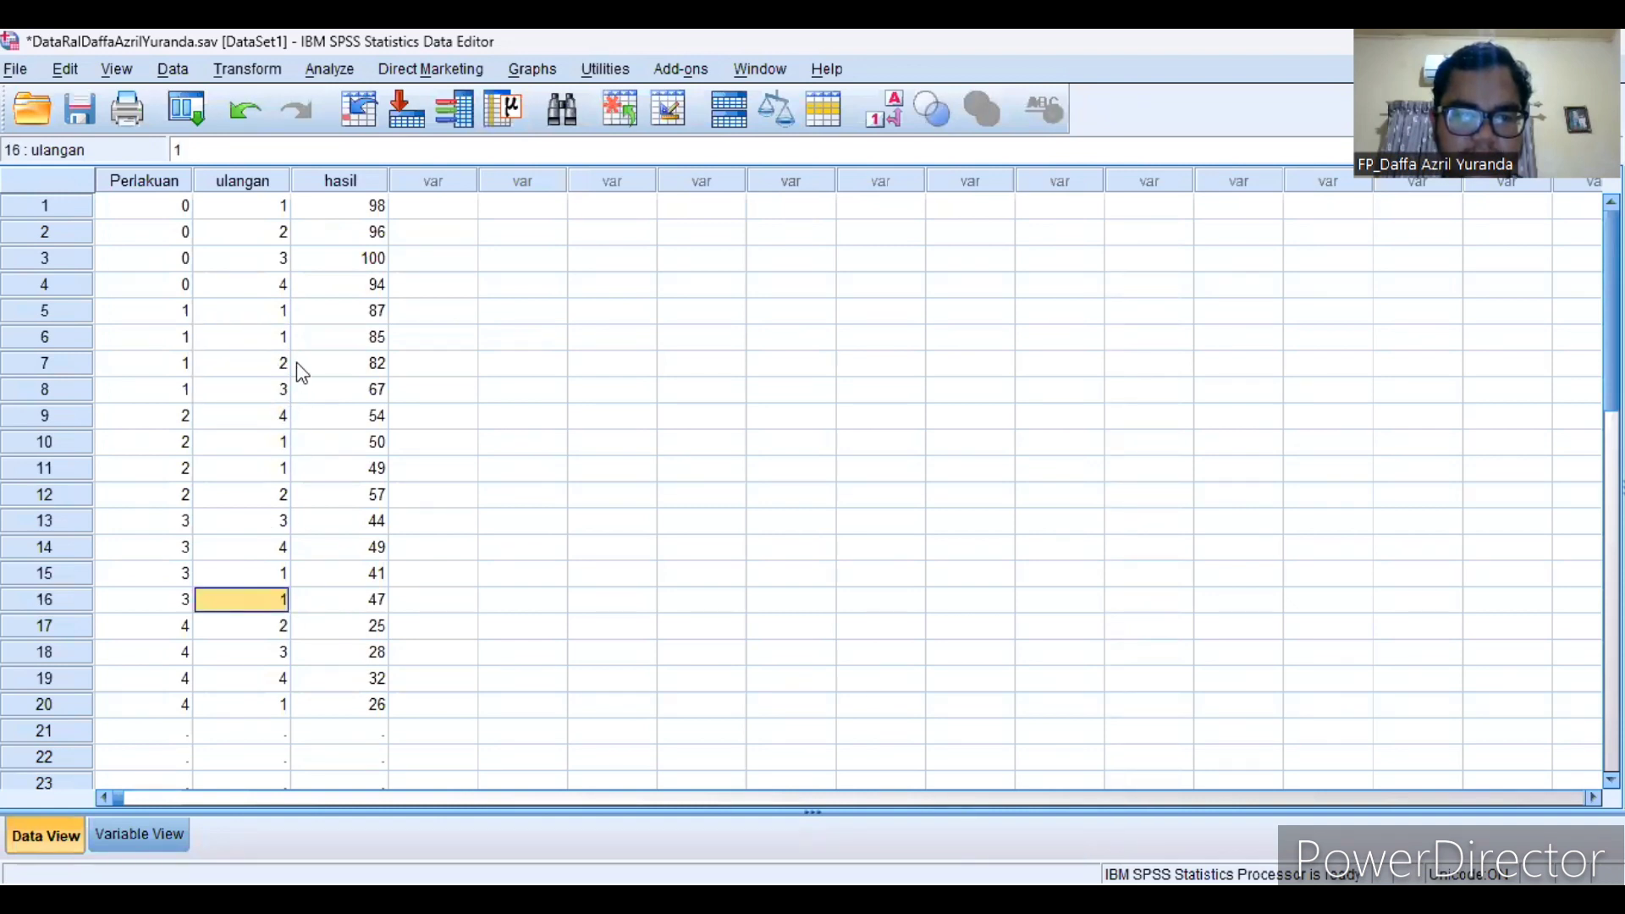
{"action": "left_click", "coordinate": [284, 339]}
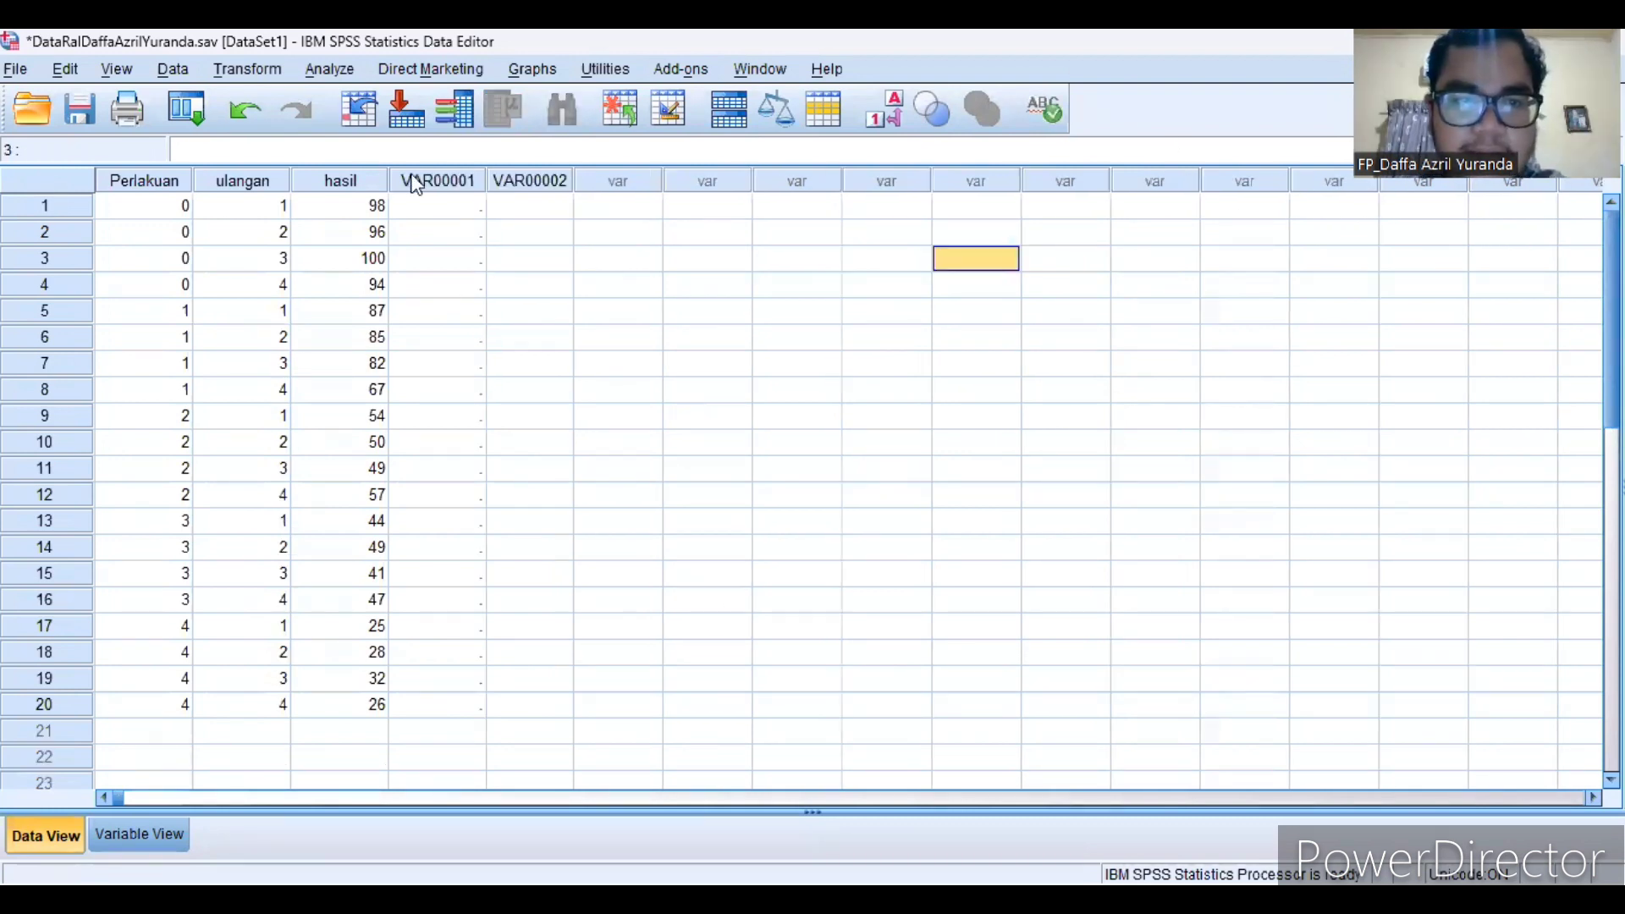
Step: Enter 67 as the first case's value in the VAR00001 column
{"action": "left_click", "coordinate": [470, 209]}
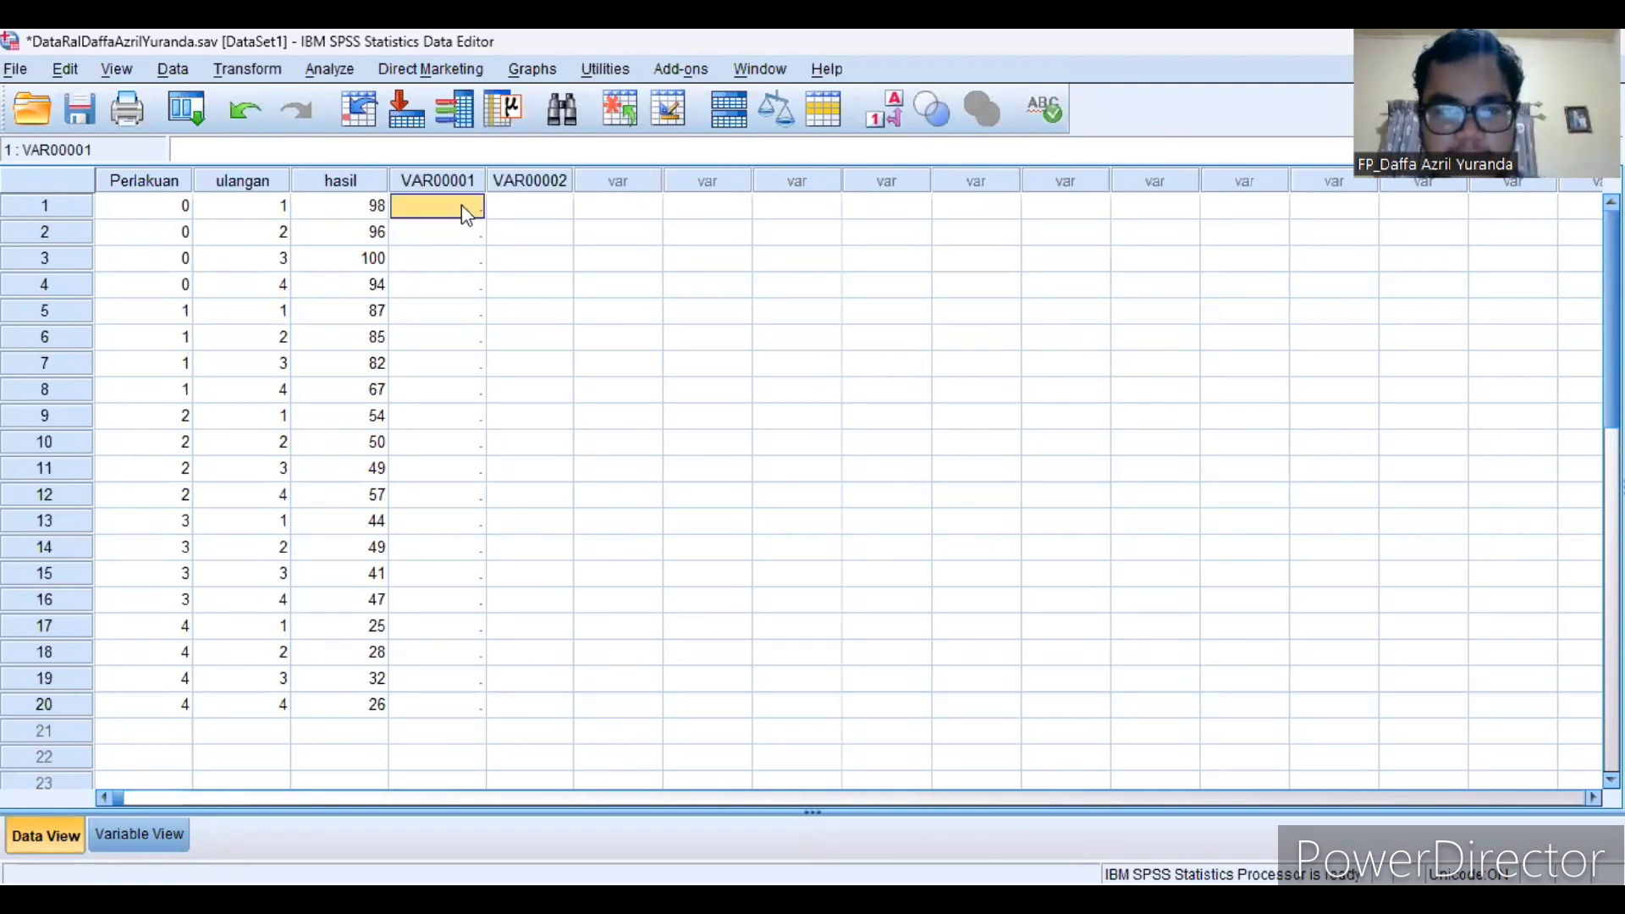
{"action": "type", "text": "hg"}
{"action": "key", "text": "BackSpace"}
{"action": "key", "text": "BackSpace"}
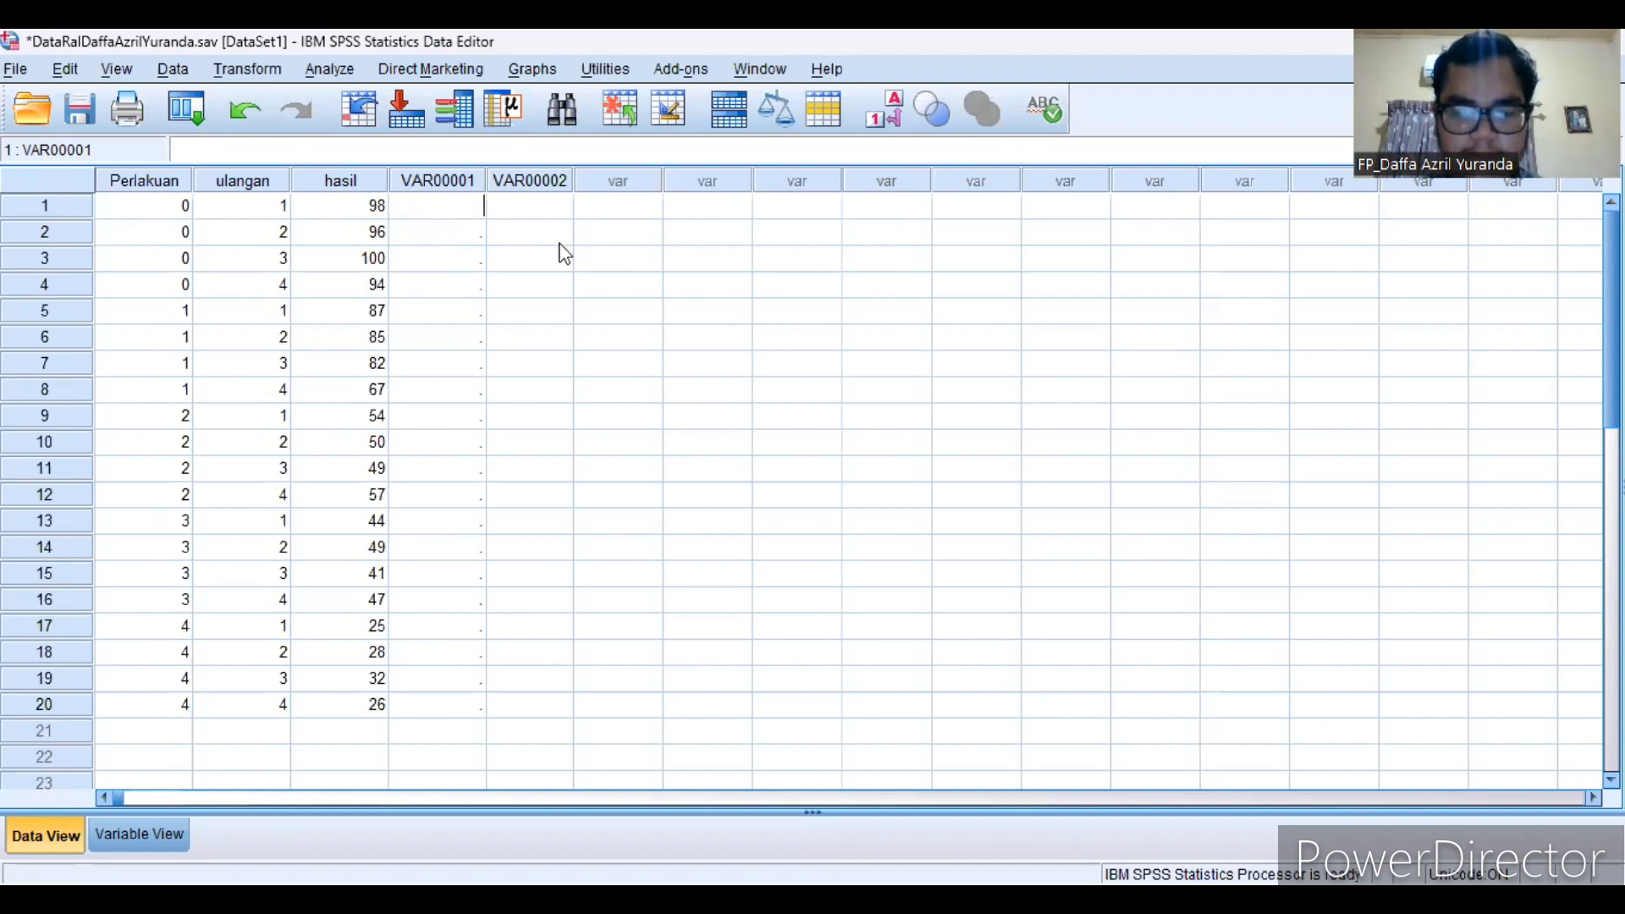
{"action": "type", "text": "67"}
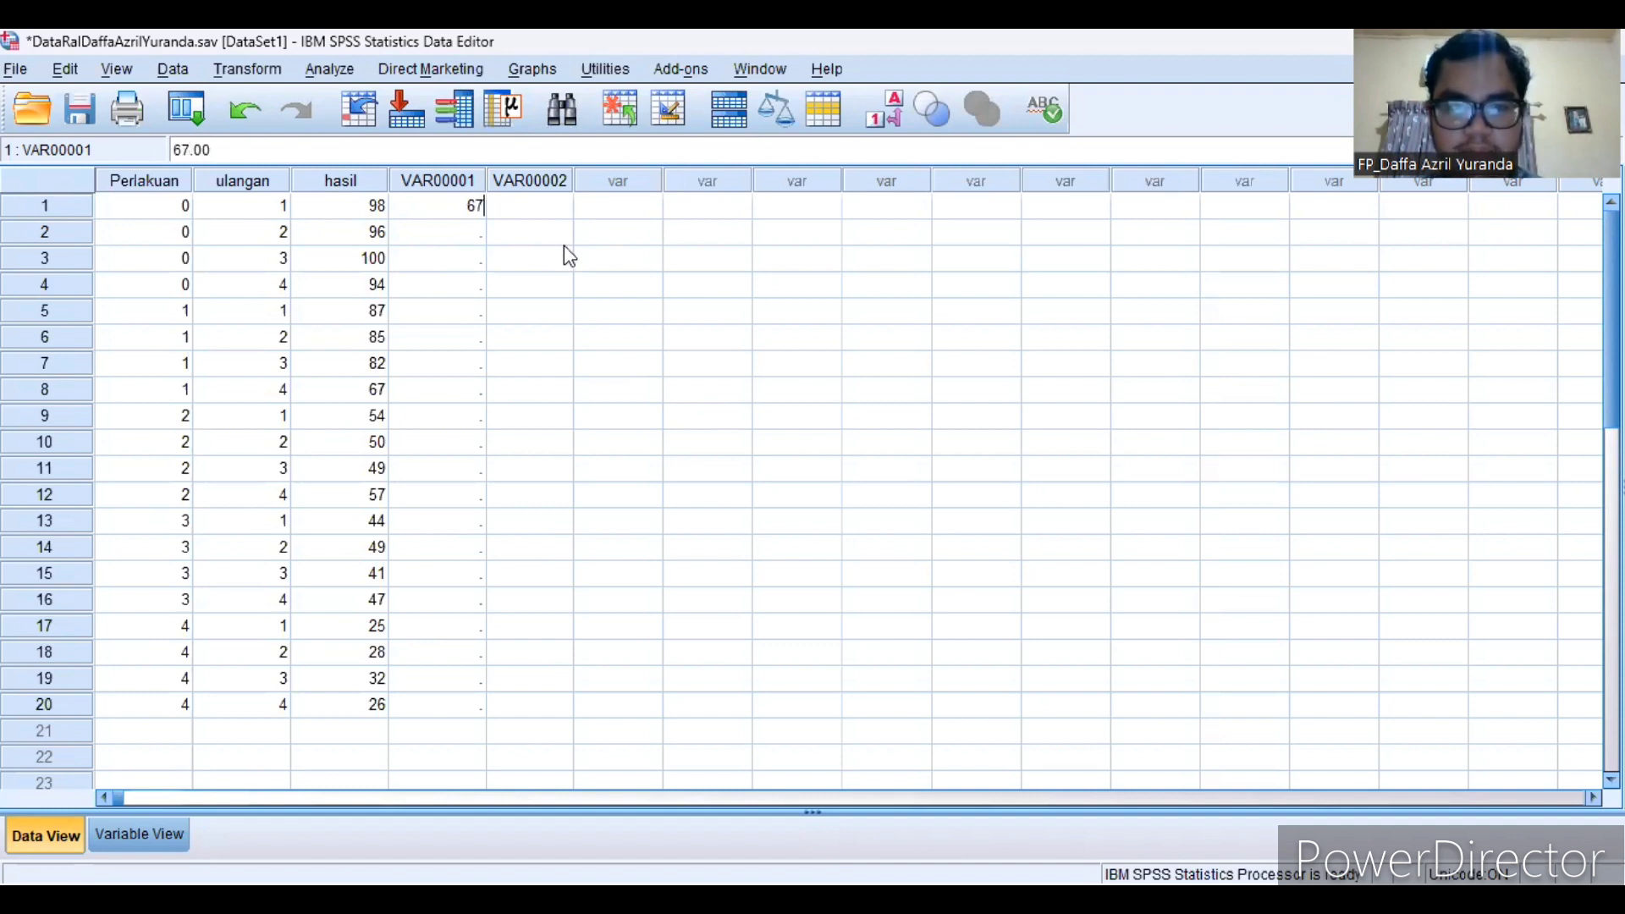
{"action": "left_click", "coordinate": [569, 256]}
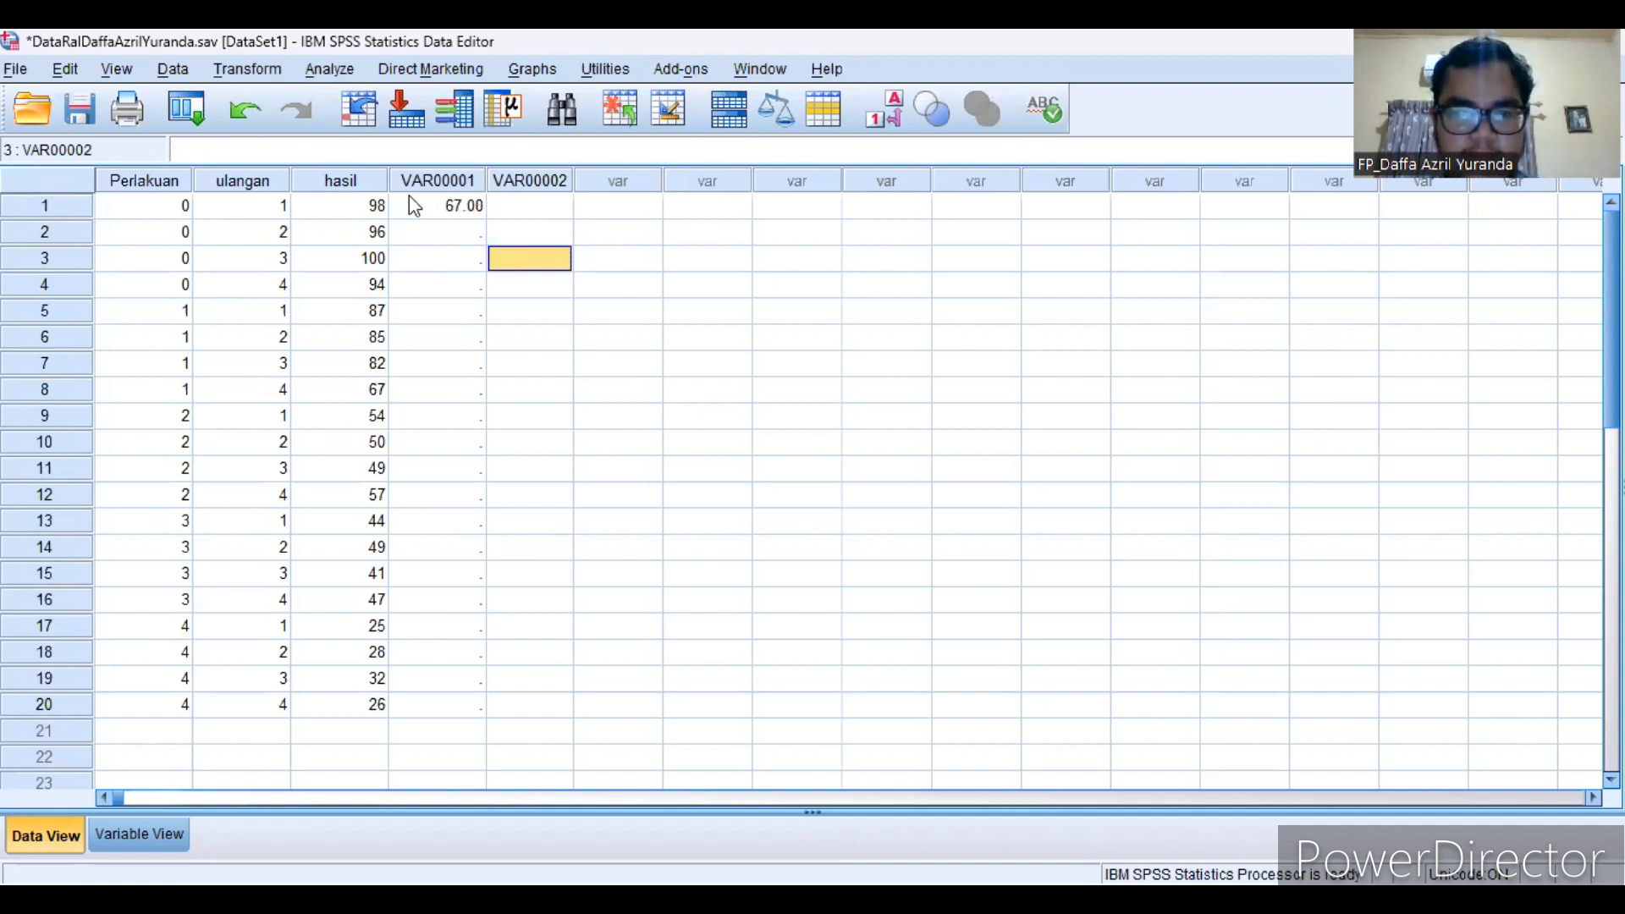
Step: Clear the two surplus variables VAR00001 and VAR00002 from the dataset
{"action": "left_click", "coordinate": [412, 192]}
{"action": "left_click_drag", "start_coordinate": [415, 199], "coordinate": [498, 203]}
{"action": "right_click", "coordinate": [514, 206]}
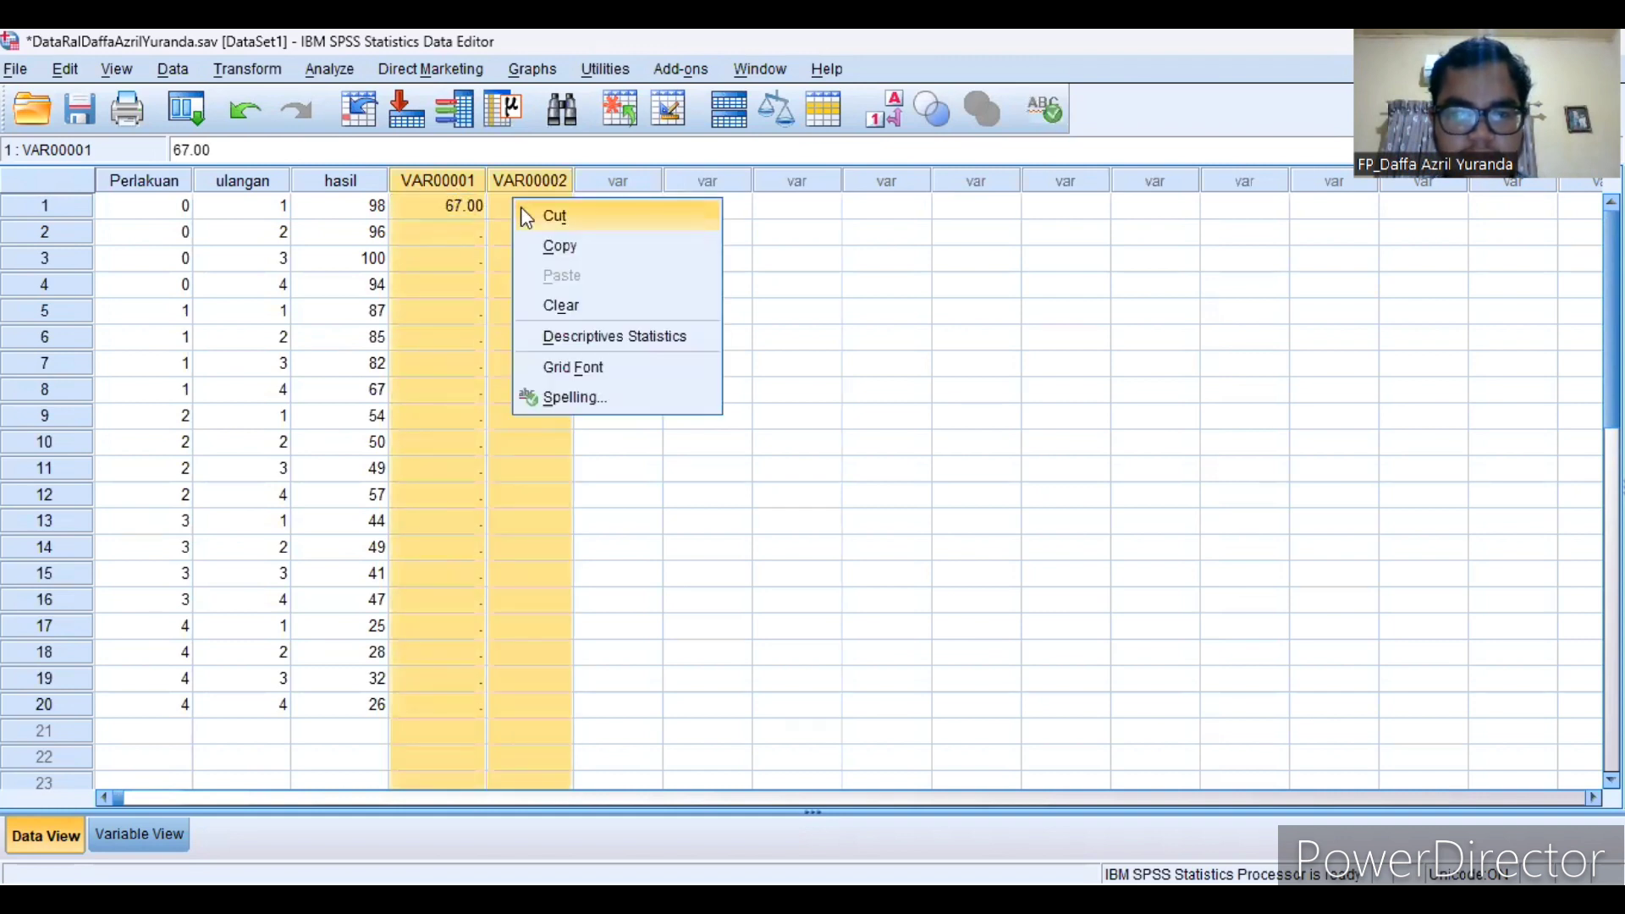
{"action": "left_click", "coordinate": [585, 303]}
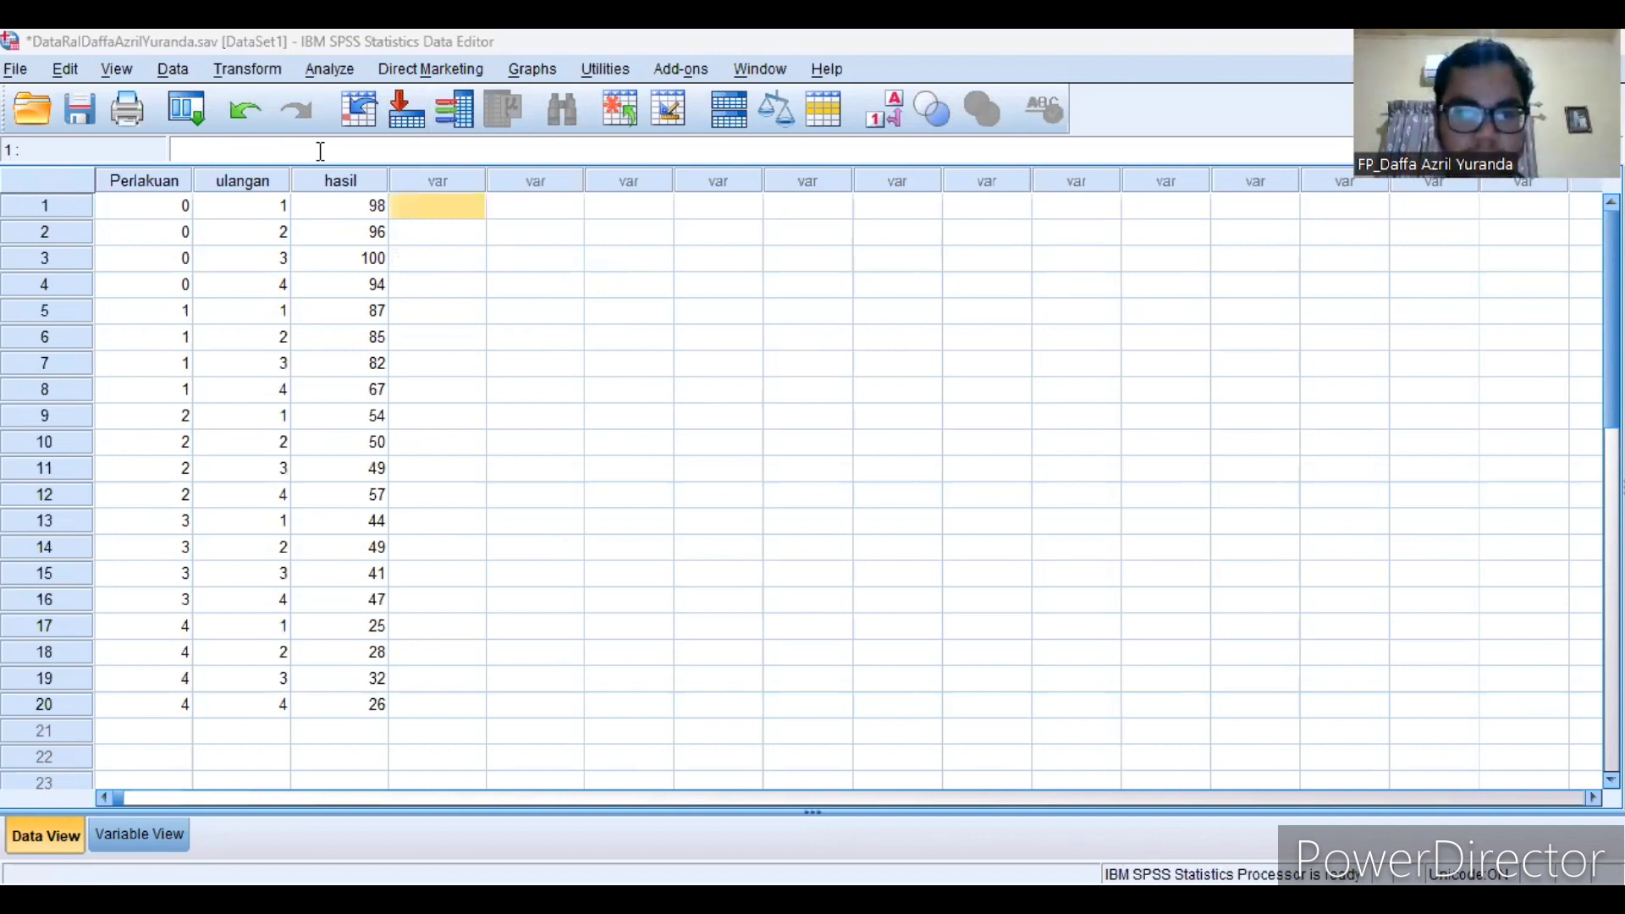
Step: Set up a univariate General Linear Model with Persentase Perkecambahan benih as the dependent variable and Perlakuan Herbisida as the fixed factor
{"action": "left_click", "coordinate": [320, 151]}
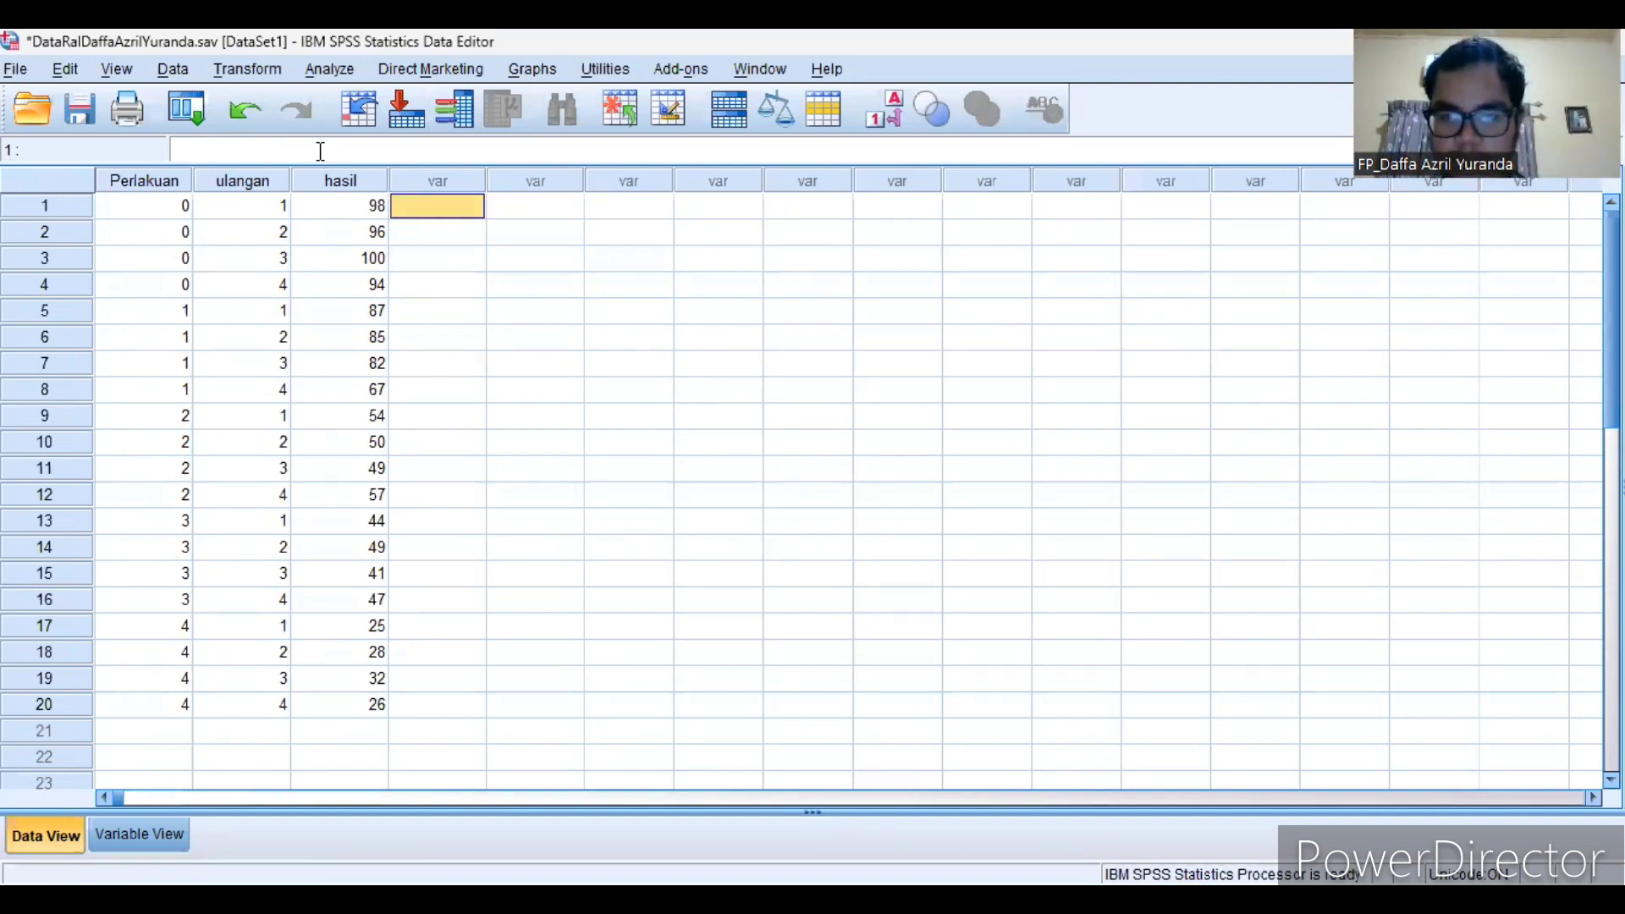
{"action": "left_click", "coordinate": [324, 71]}
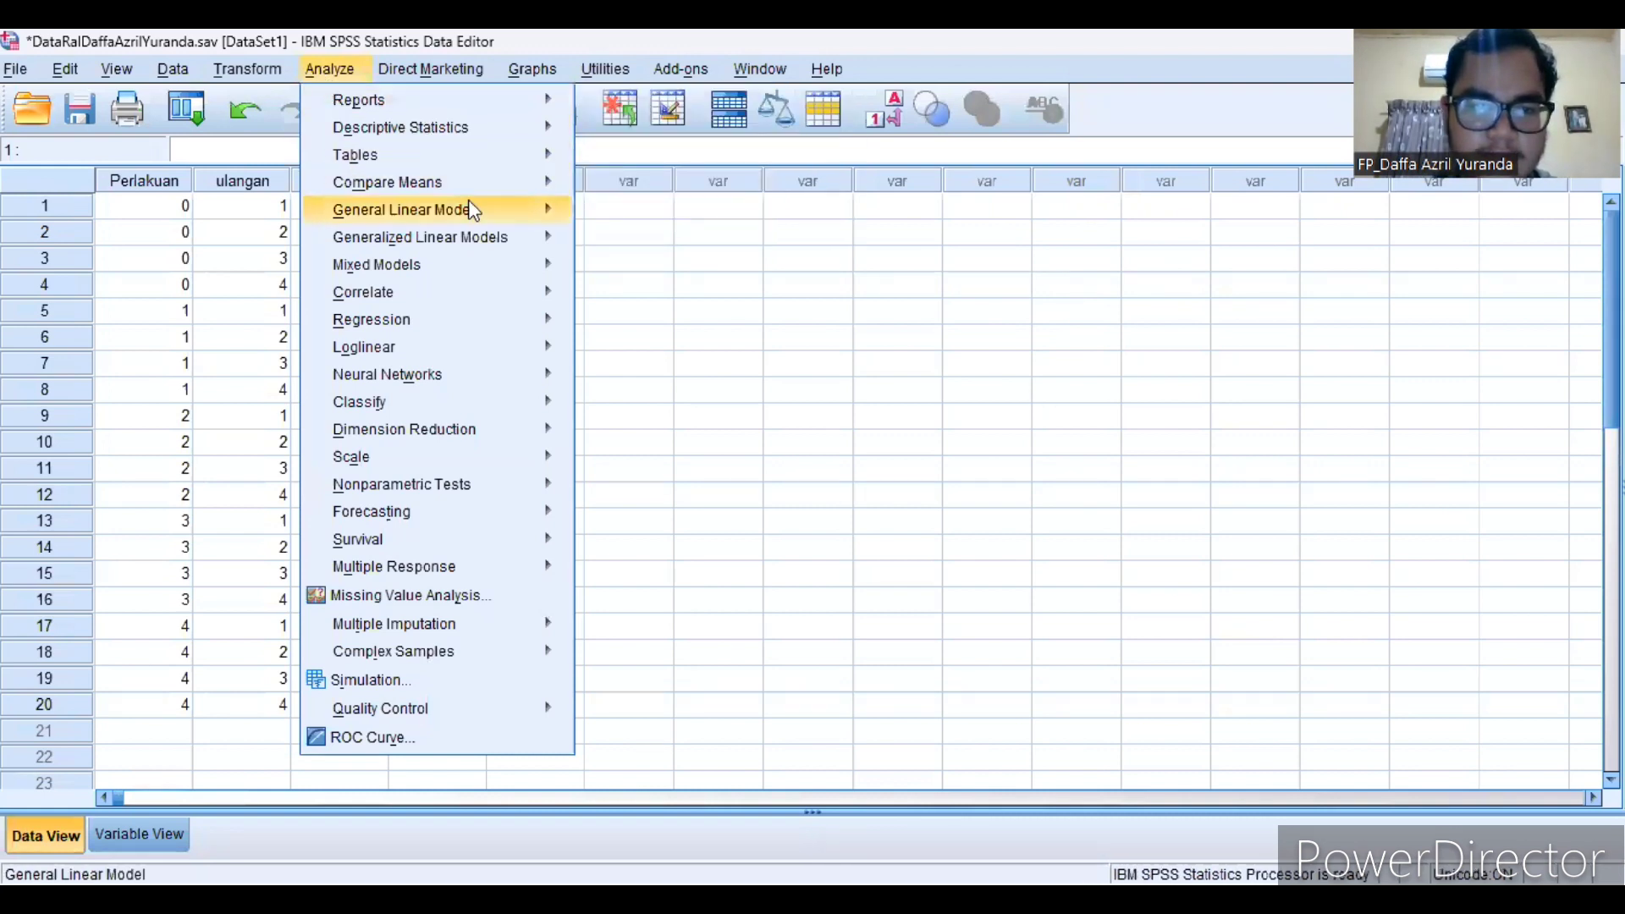
{"action": "mouse_move", "coordinate": [484, 211]}
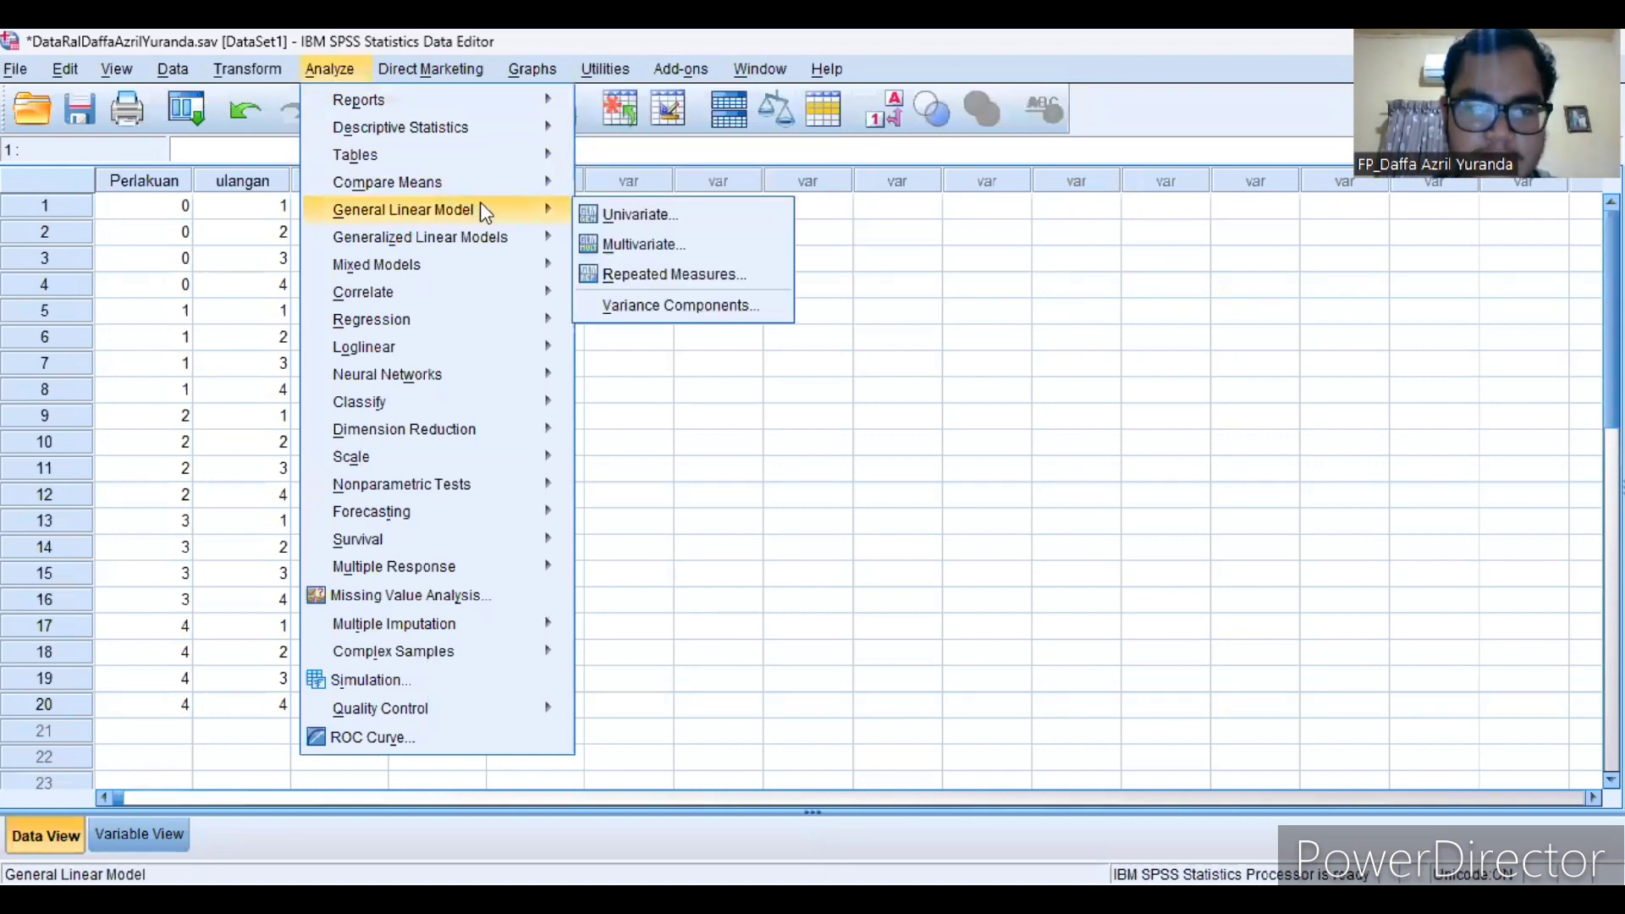
{"action": "left_click", "coordinate": [672, 222]}
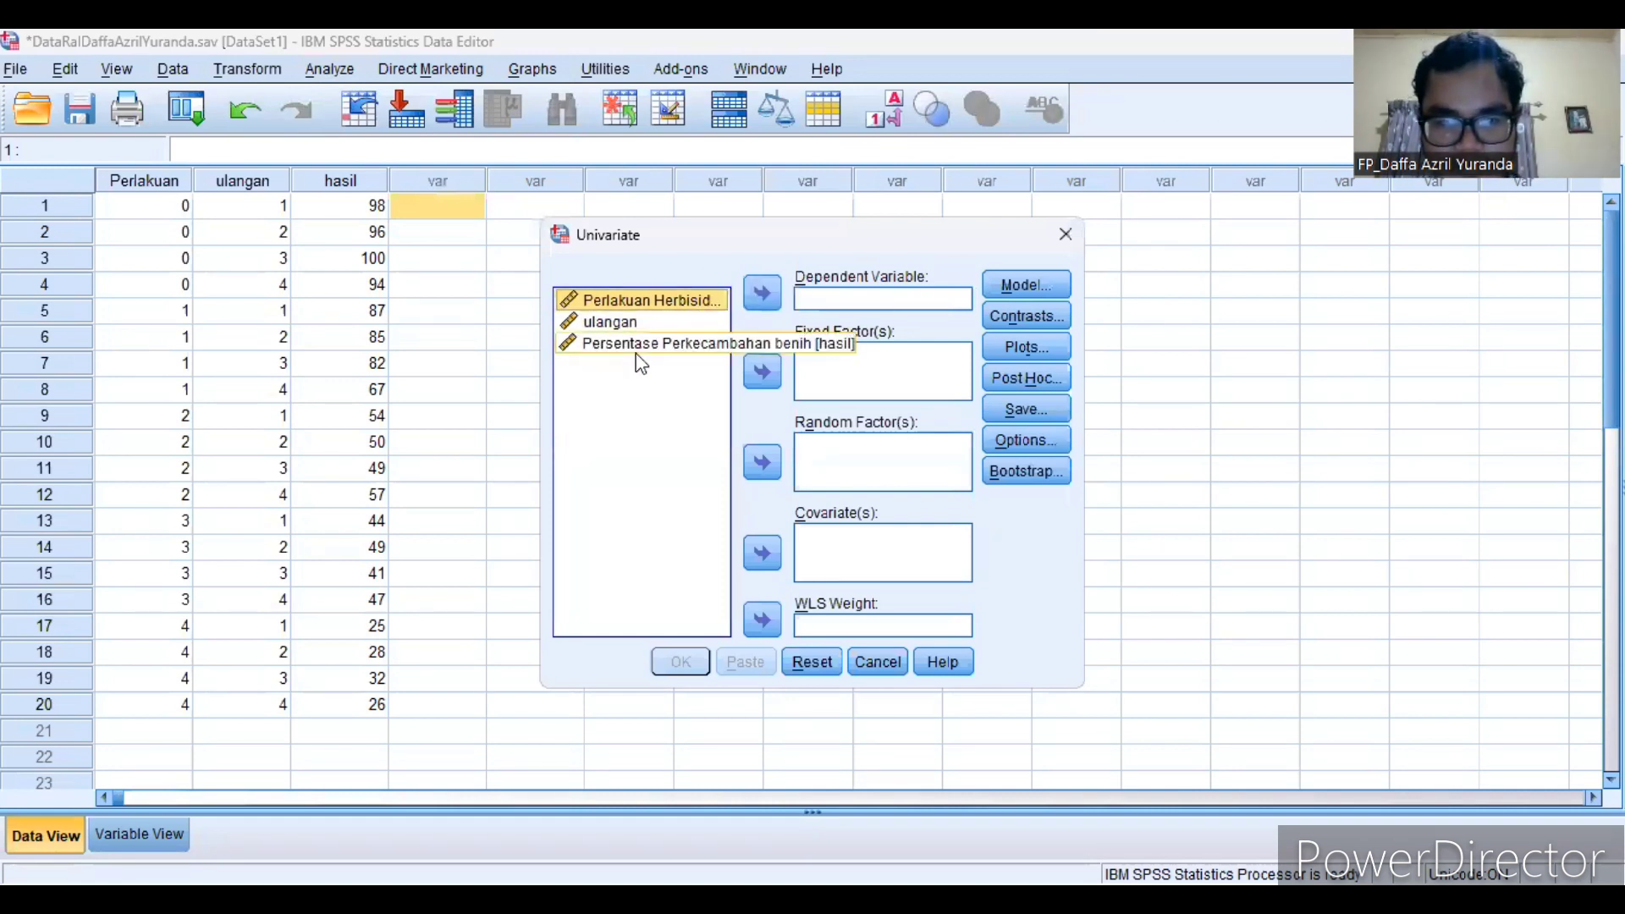
{"action": "left_click", "coordinate": [843, 298]}
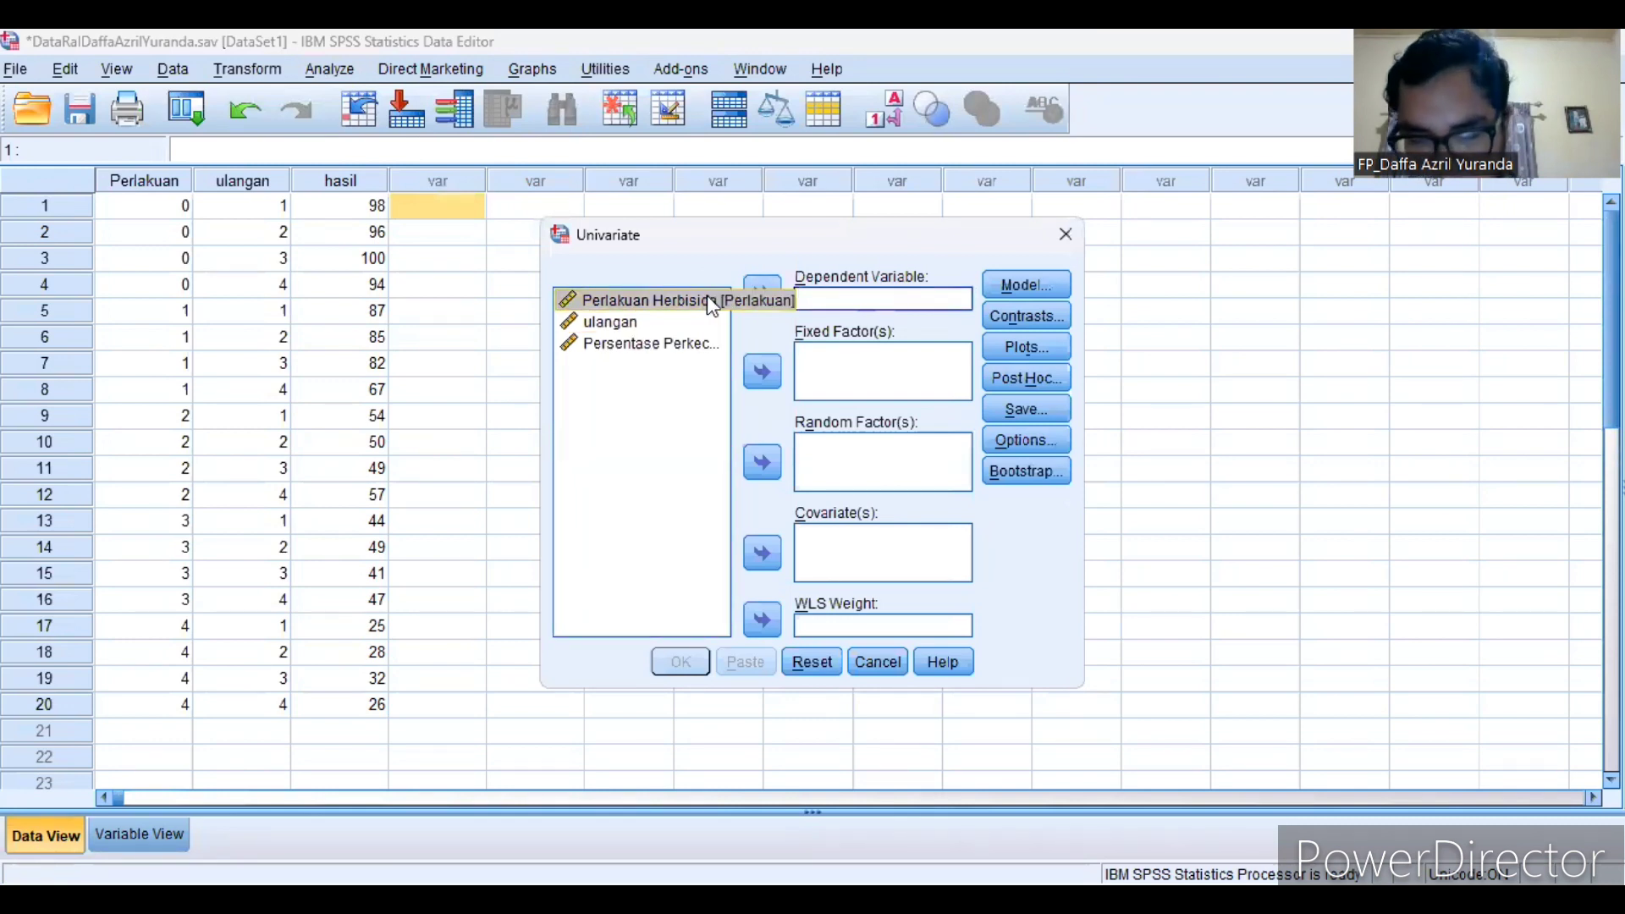
{"action": "left_click", "coordinate": [663, 345]}
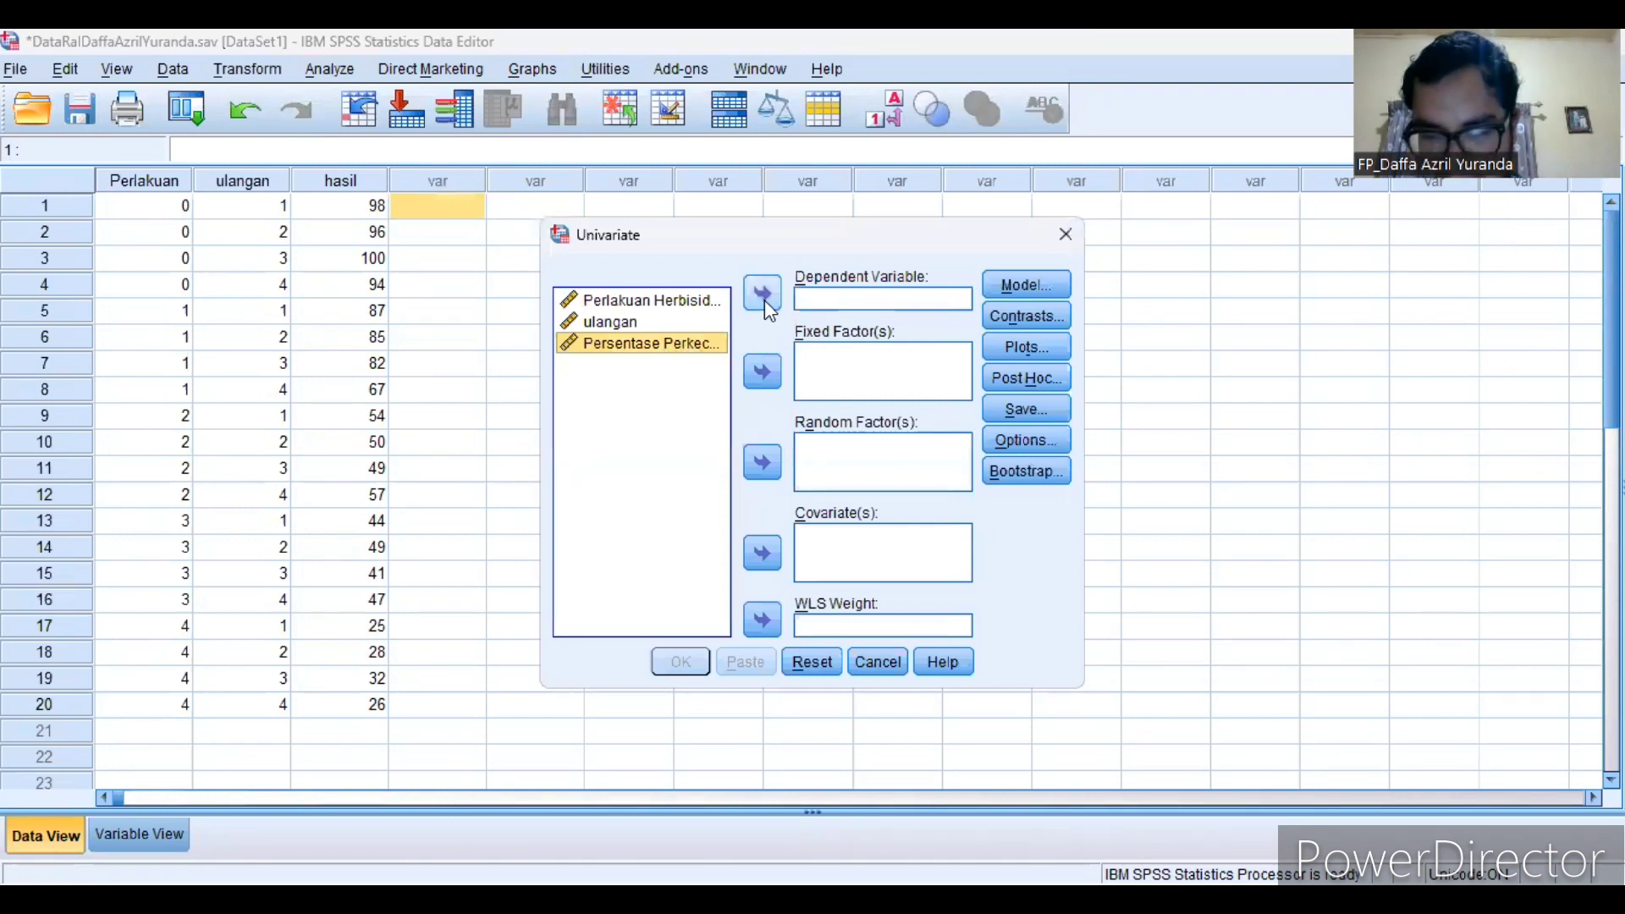
{"action": "left_click", "coordinate": [762, 295]}
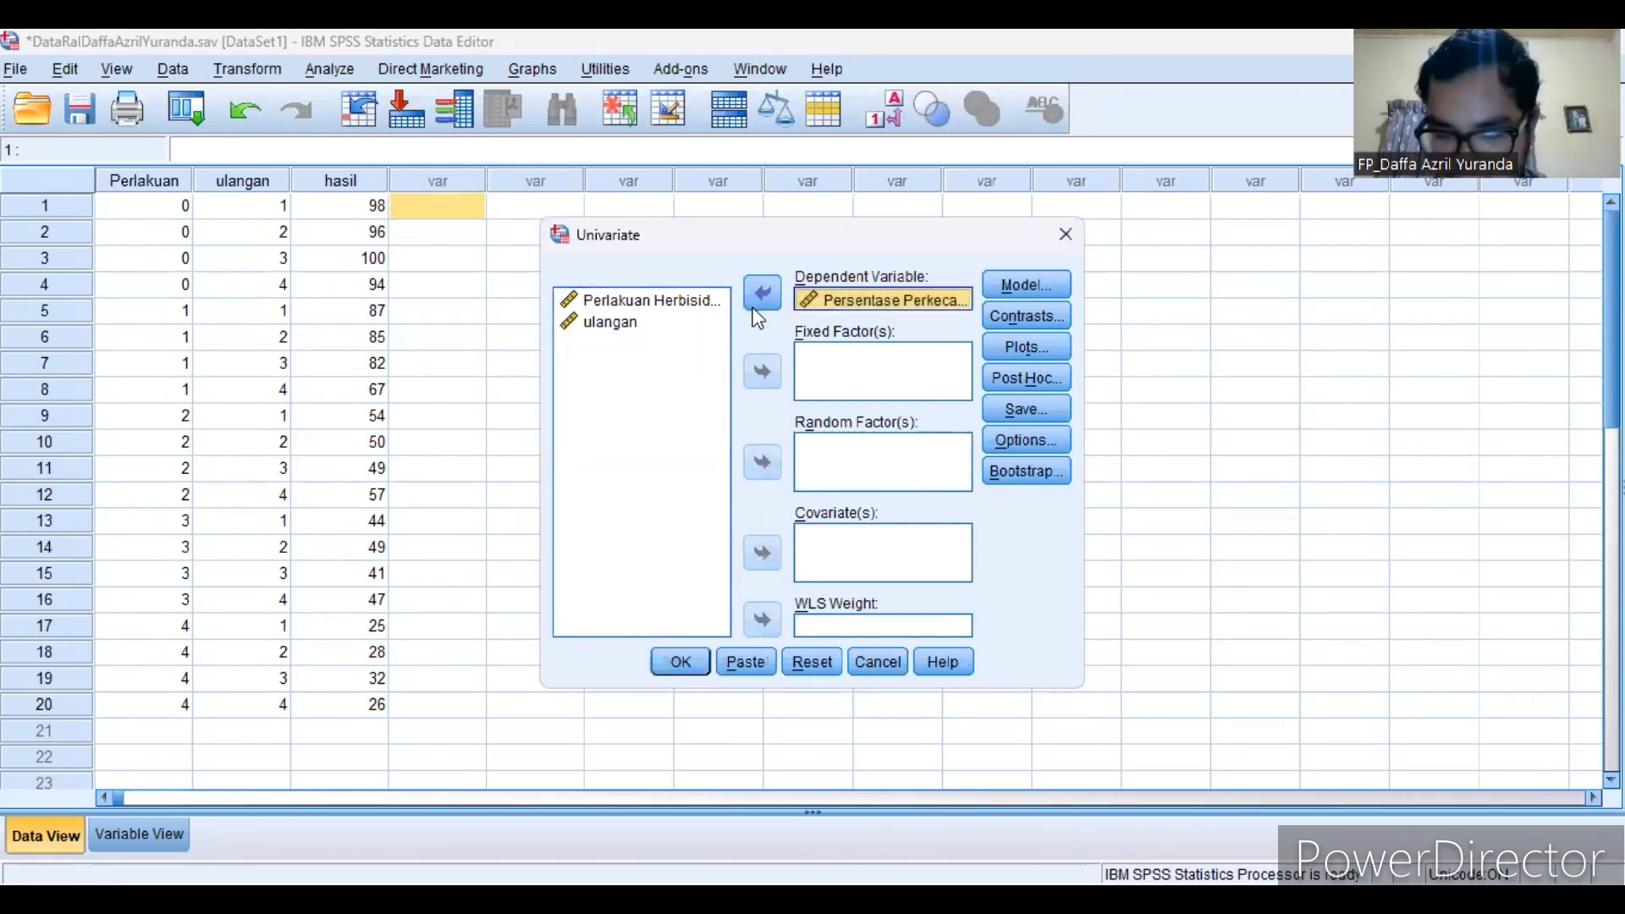
{"action": "left_click", "coordinate": [687, 305]}
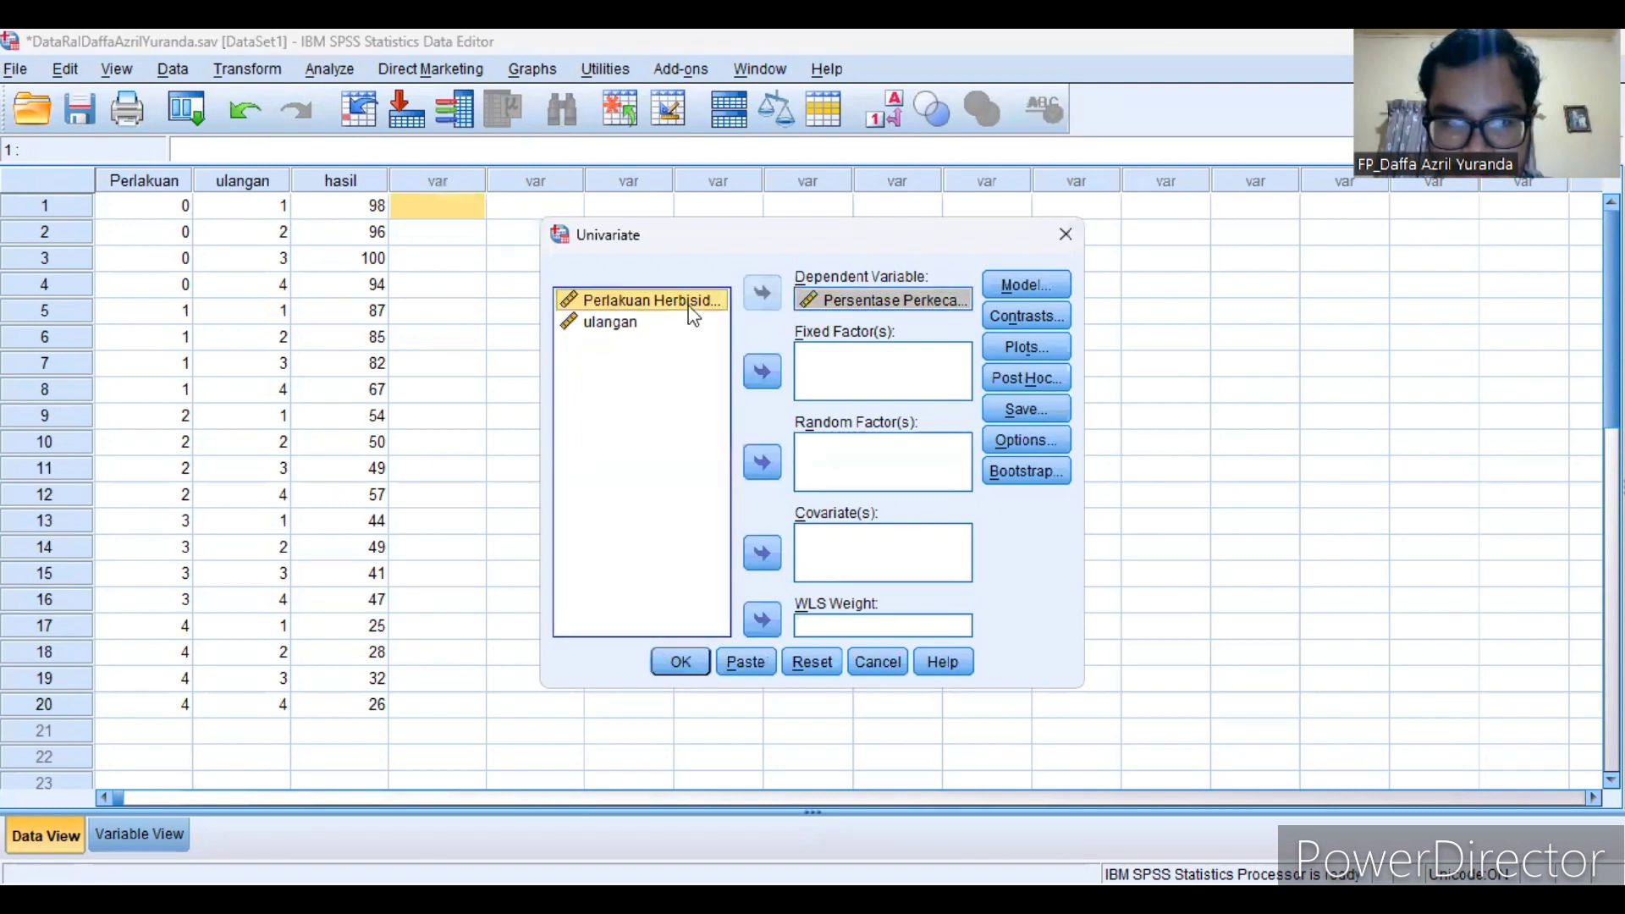
{"action": "left_click", "coordinate": [764, 373]}
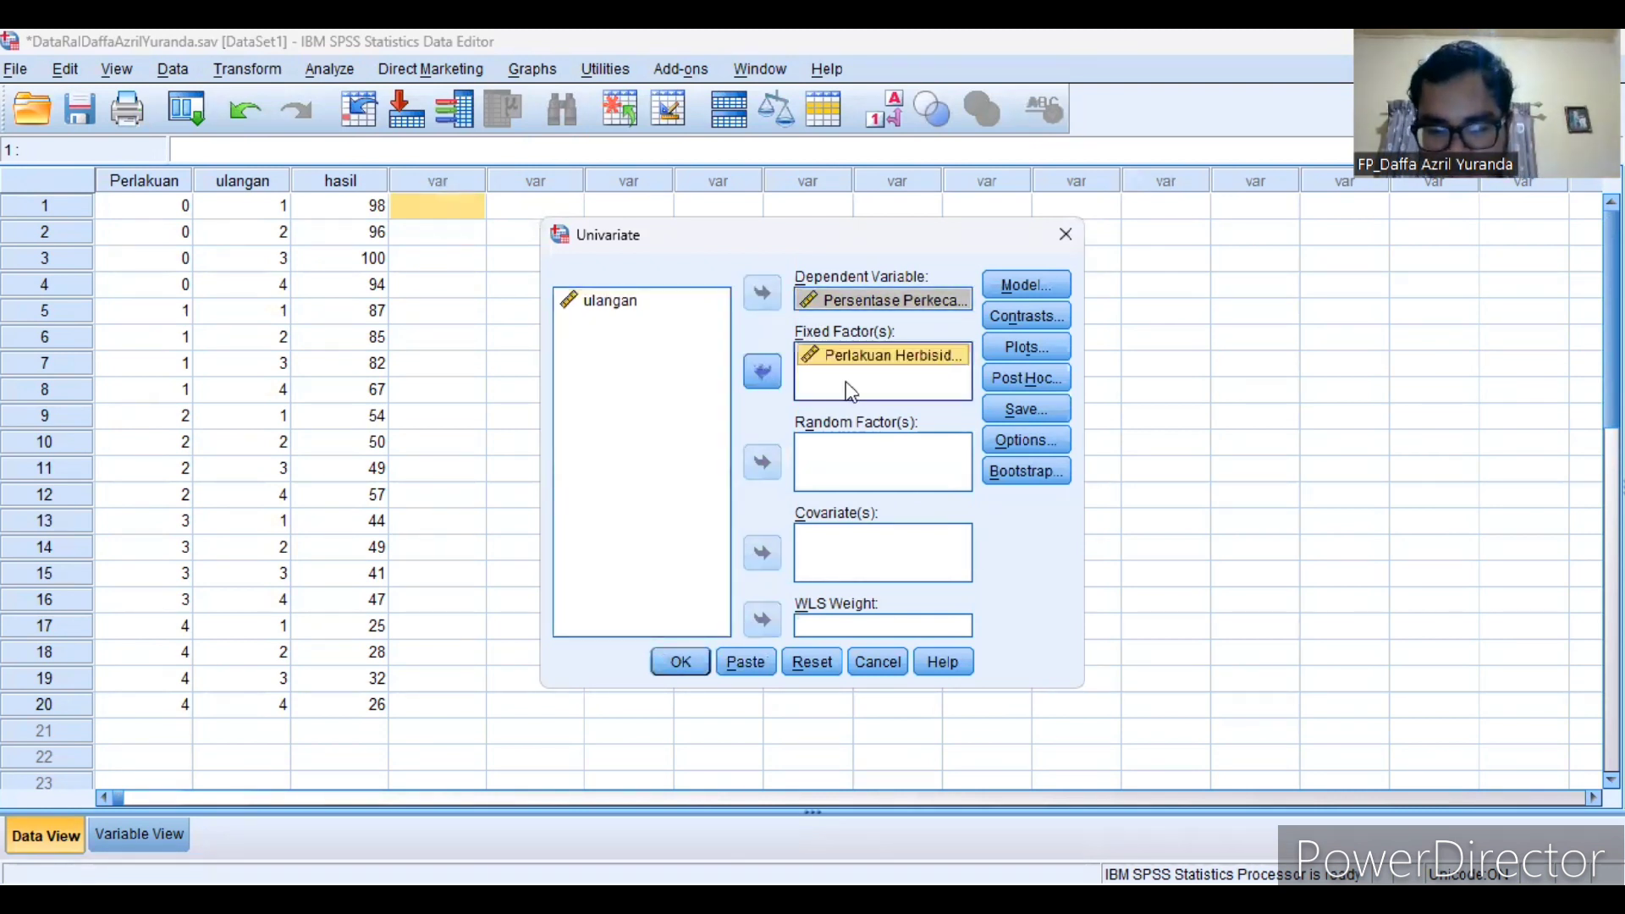
Step: Specify a custom model for the univariate analysis and select Perlakuan as its factor
{"action": "left_click", "coordinate": [1054, 286]}
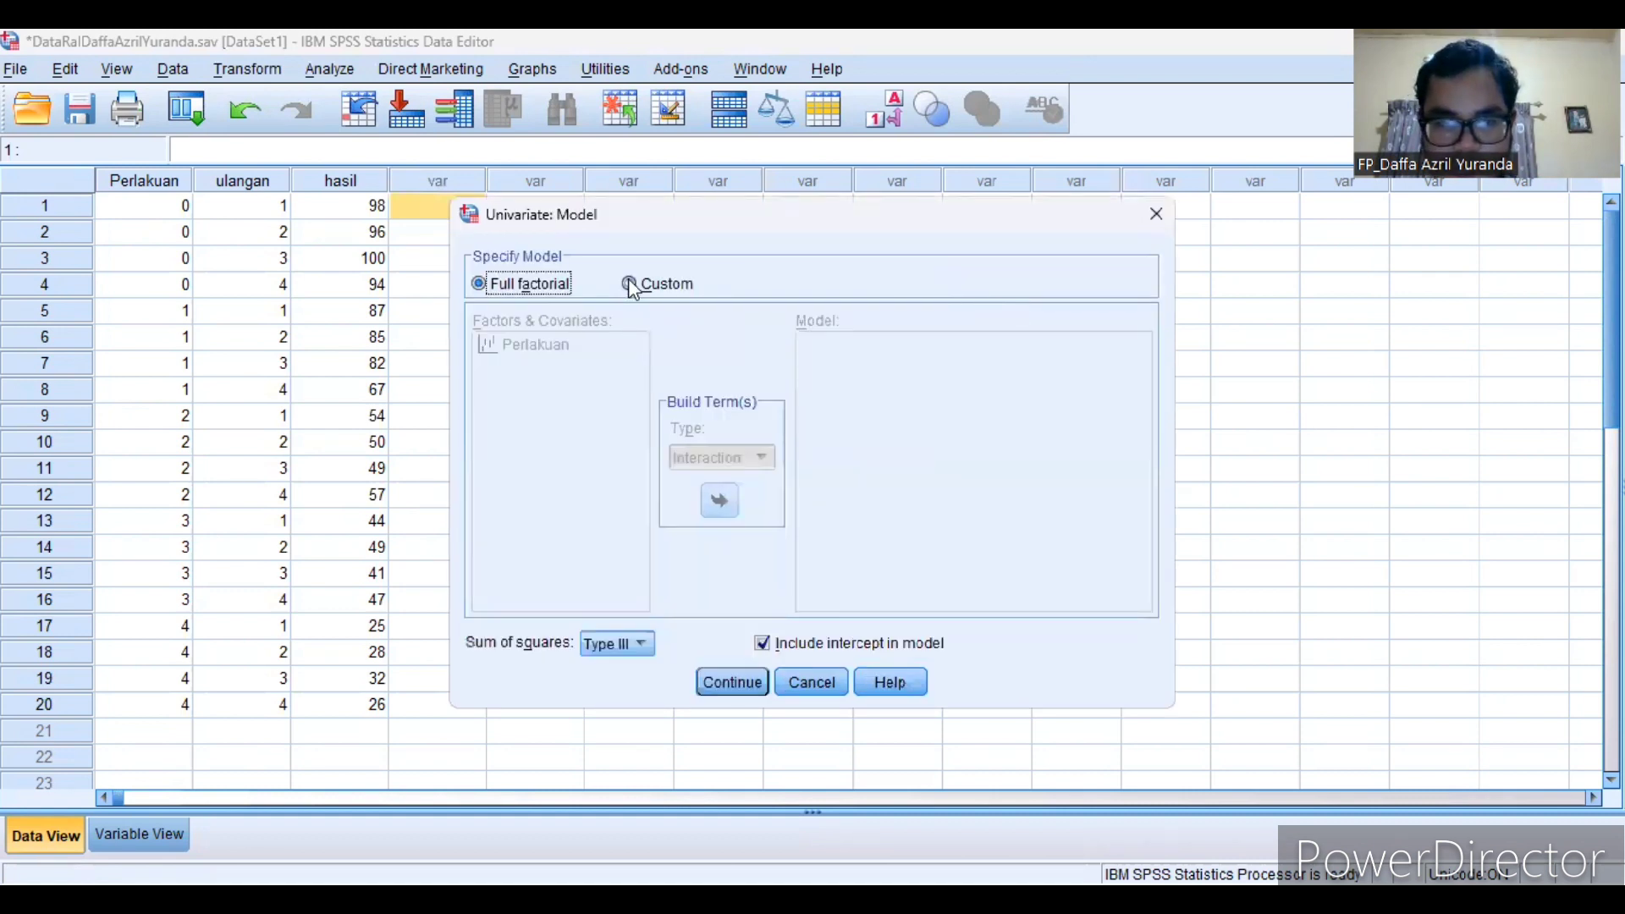
{"action": "left_click", "coordinate": [630, 285]}
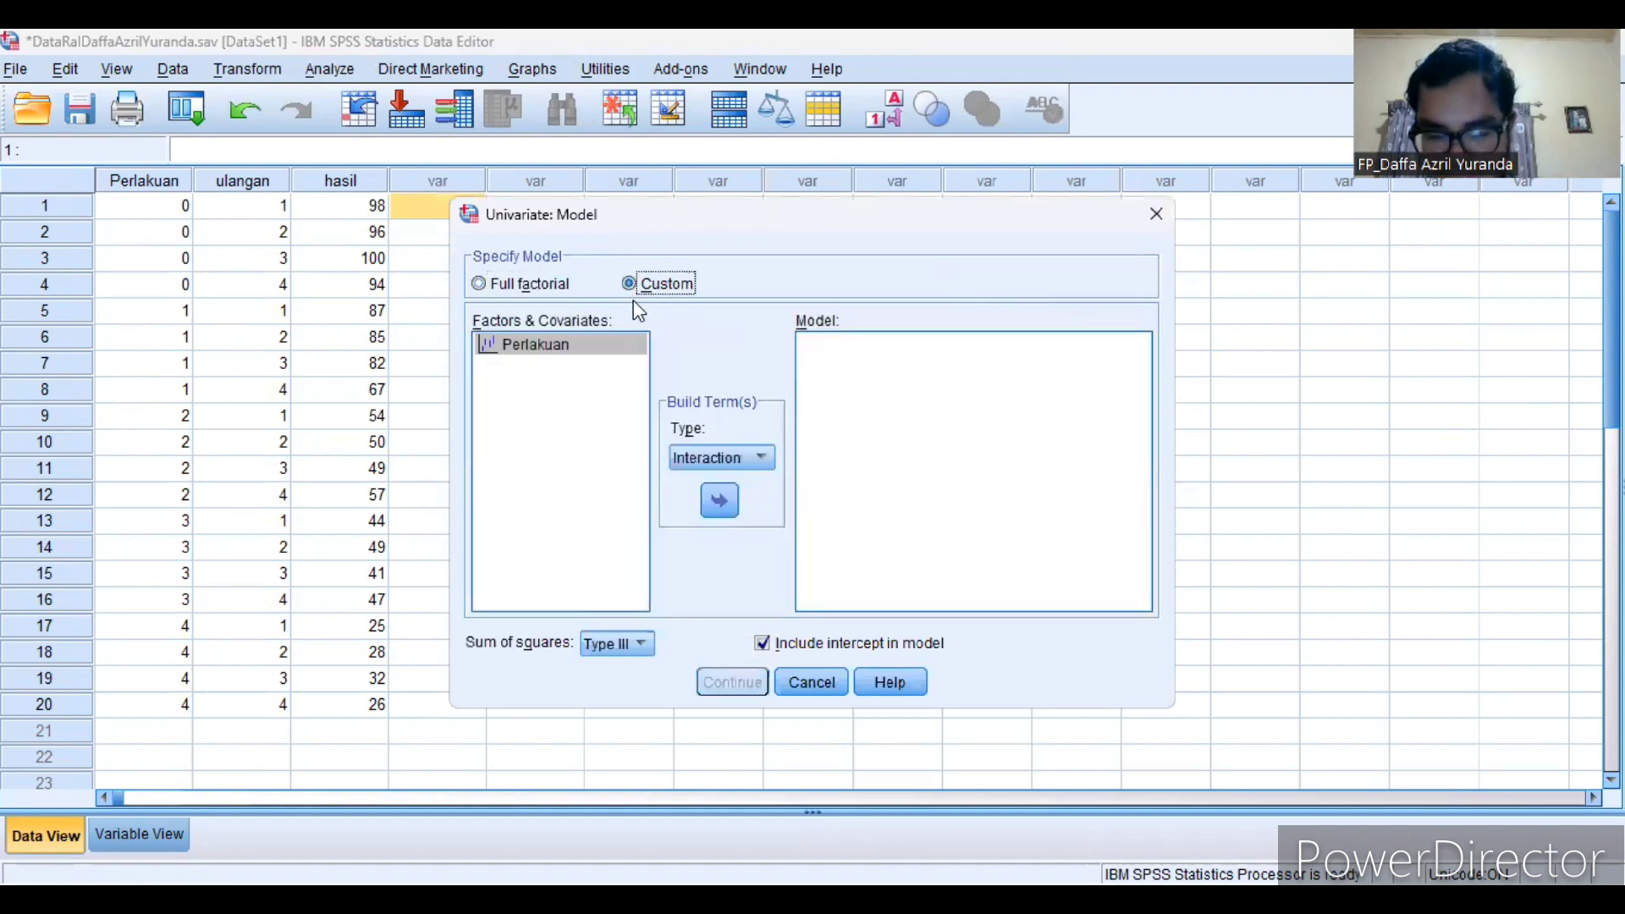
{"action": "left_click", "coordinate": [549, 350]}
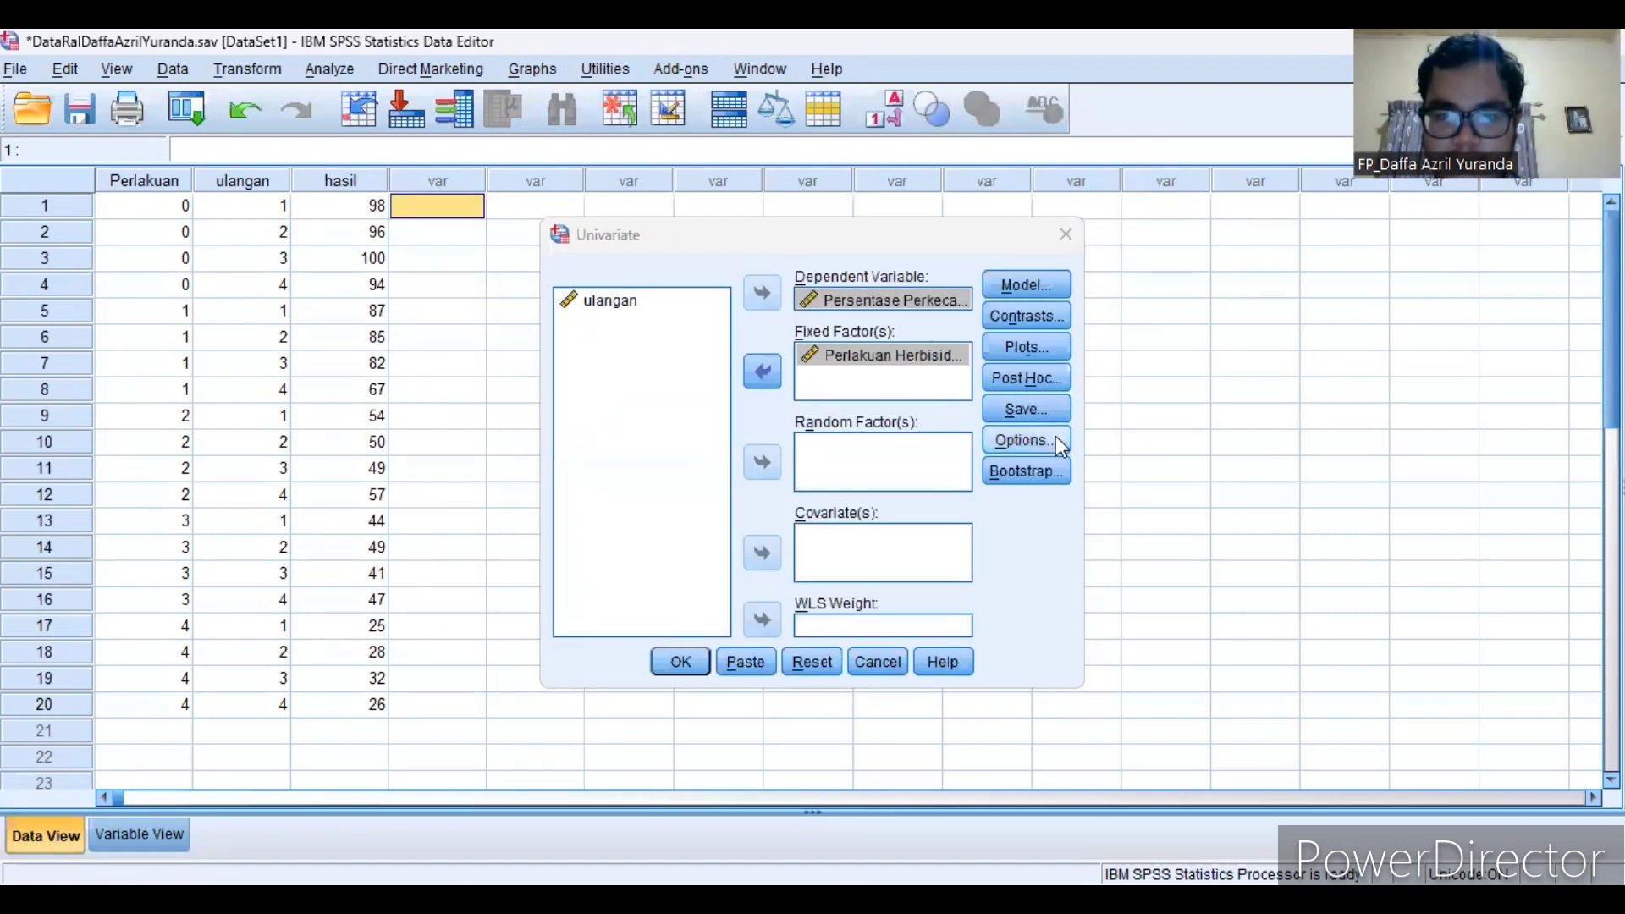
Step: Request (OVERALL) marginal means, descriptive statistics and homogeneity tests for the univariate analysis, and run it
{"action": "left_click", "coordinate": [1054, 436]}
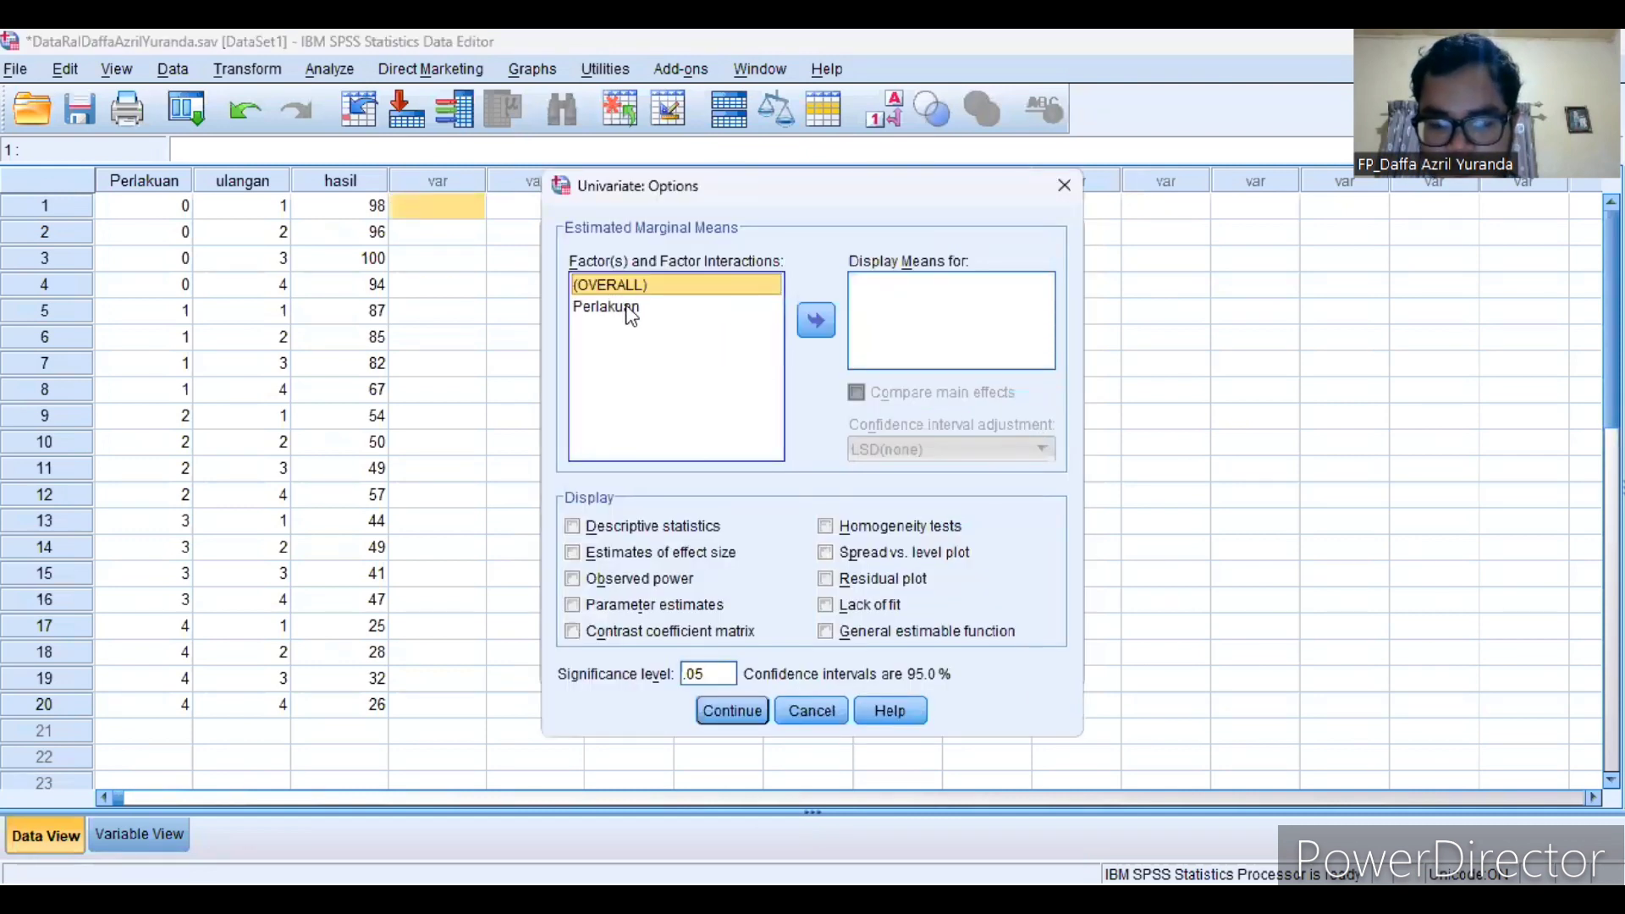
{"action": "left_click", "coordinate": [814, 322]}
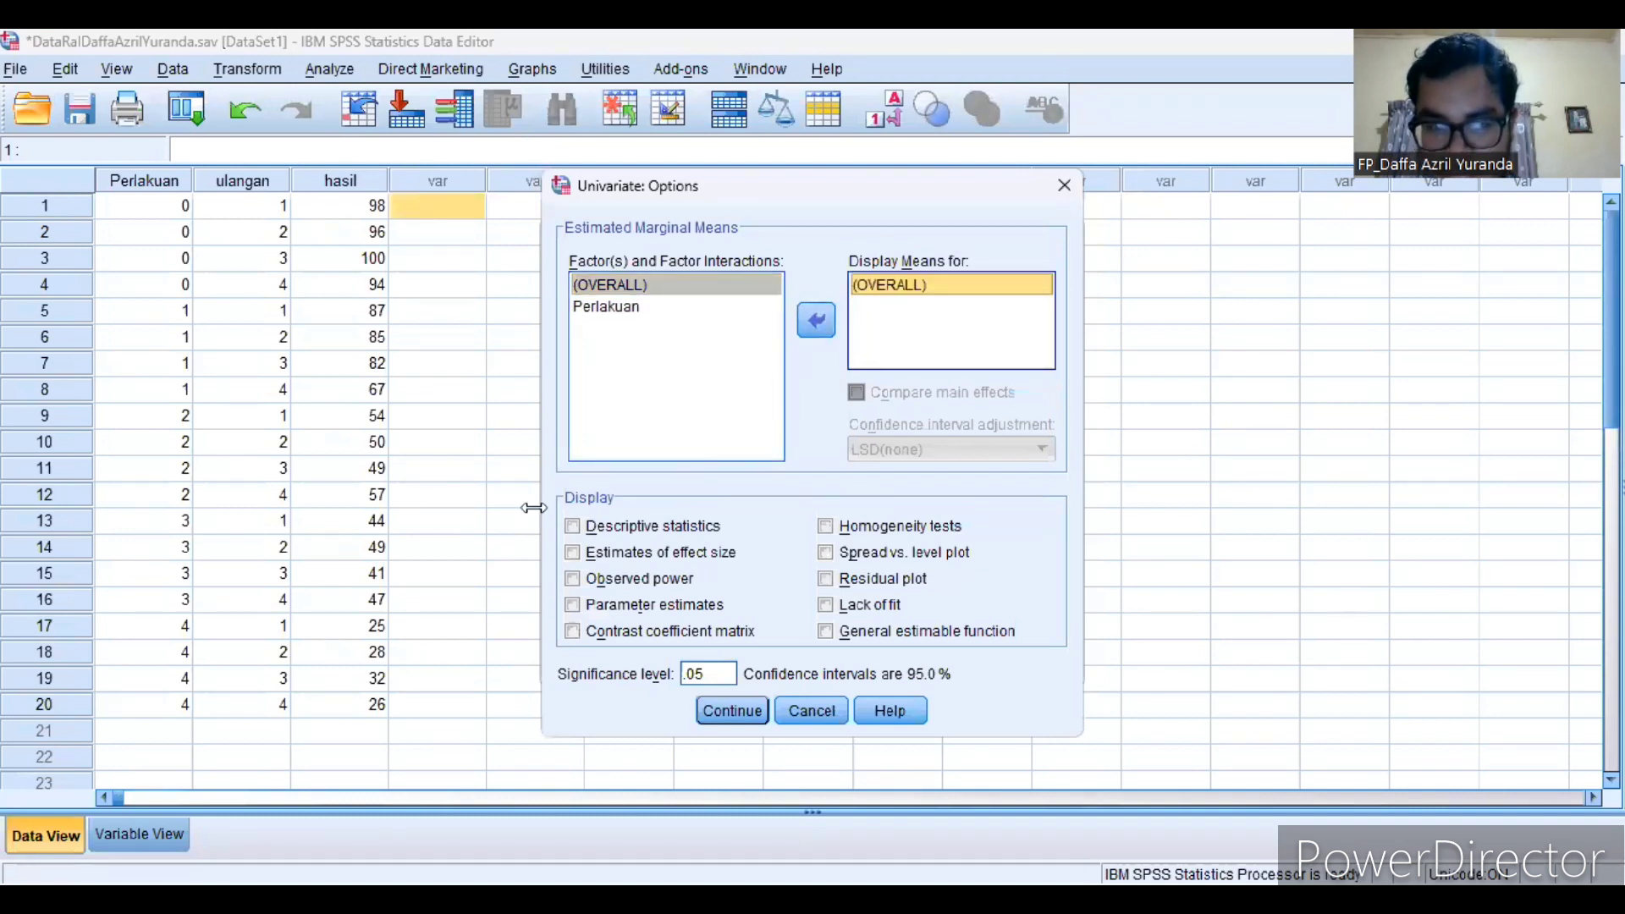
{"action": "left_click", "coordinate": [584, 524]}
{"action": "left_click", "coordinate": [837, 528]}
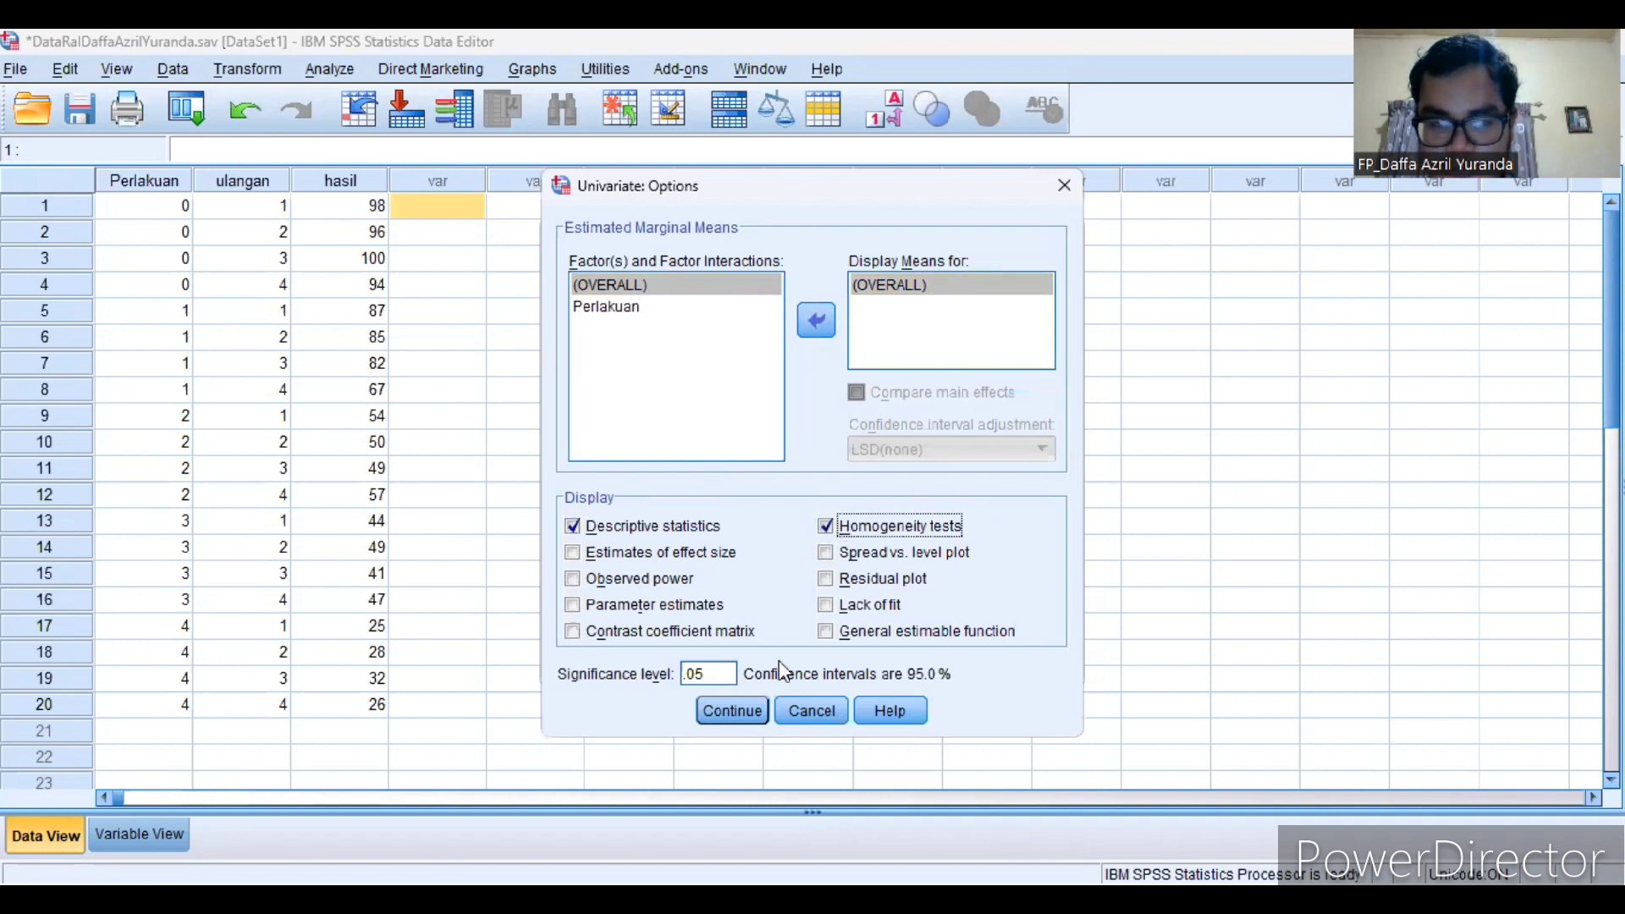
{"action": "left_click", "coordinate": [729, 712]}
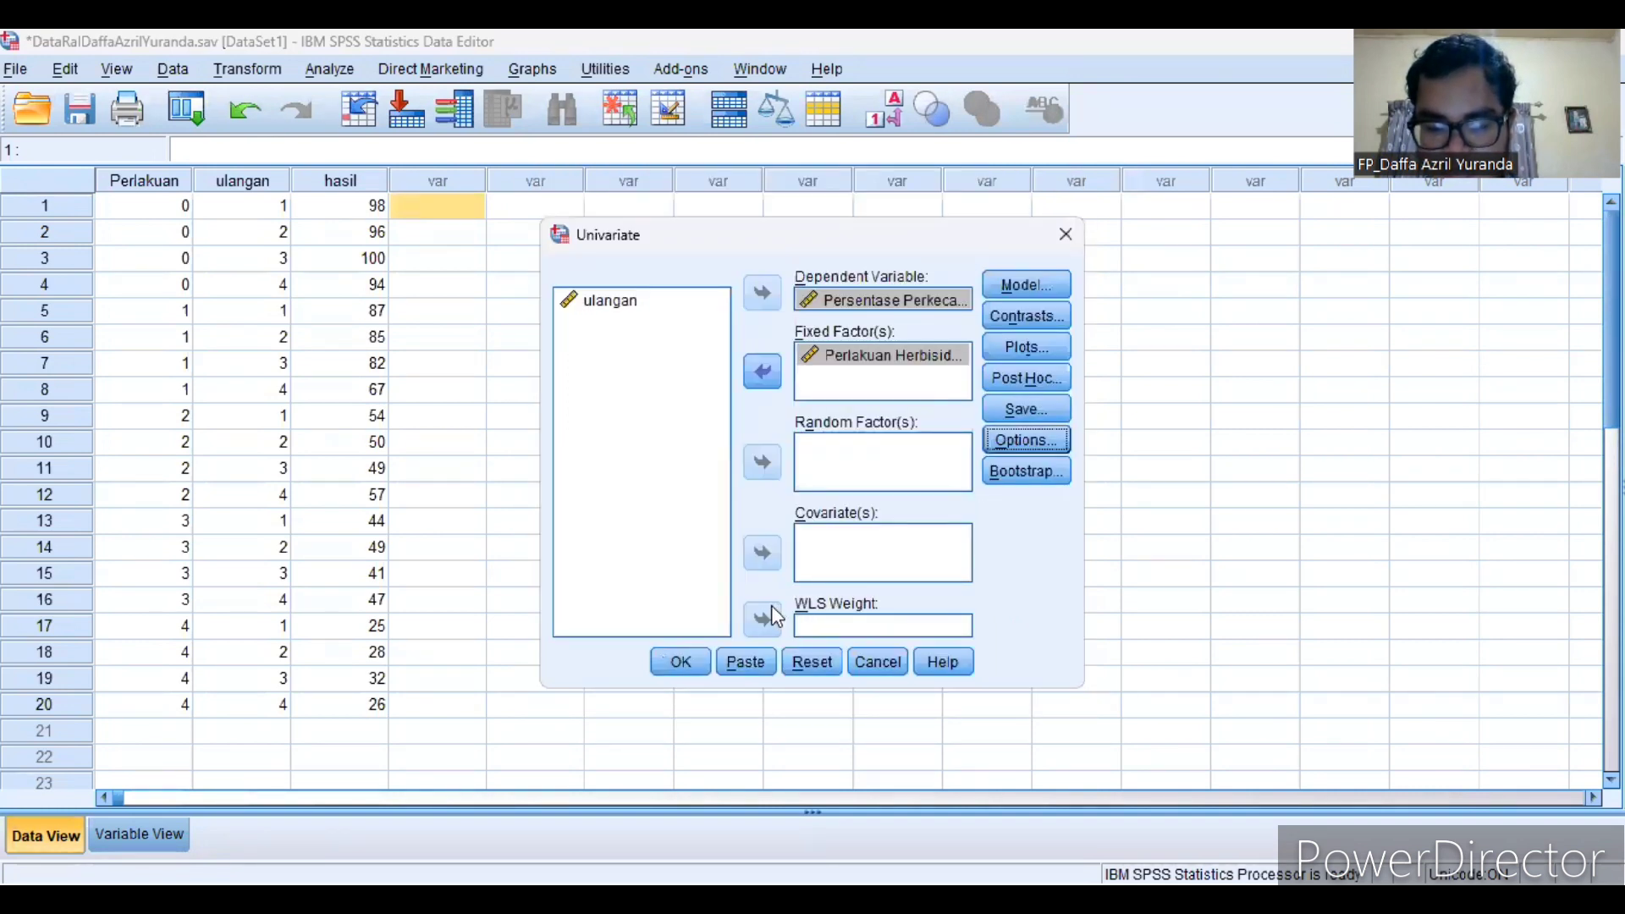
{"action": "left_click", "coordinate": [682, 669]}
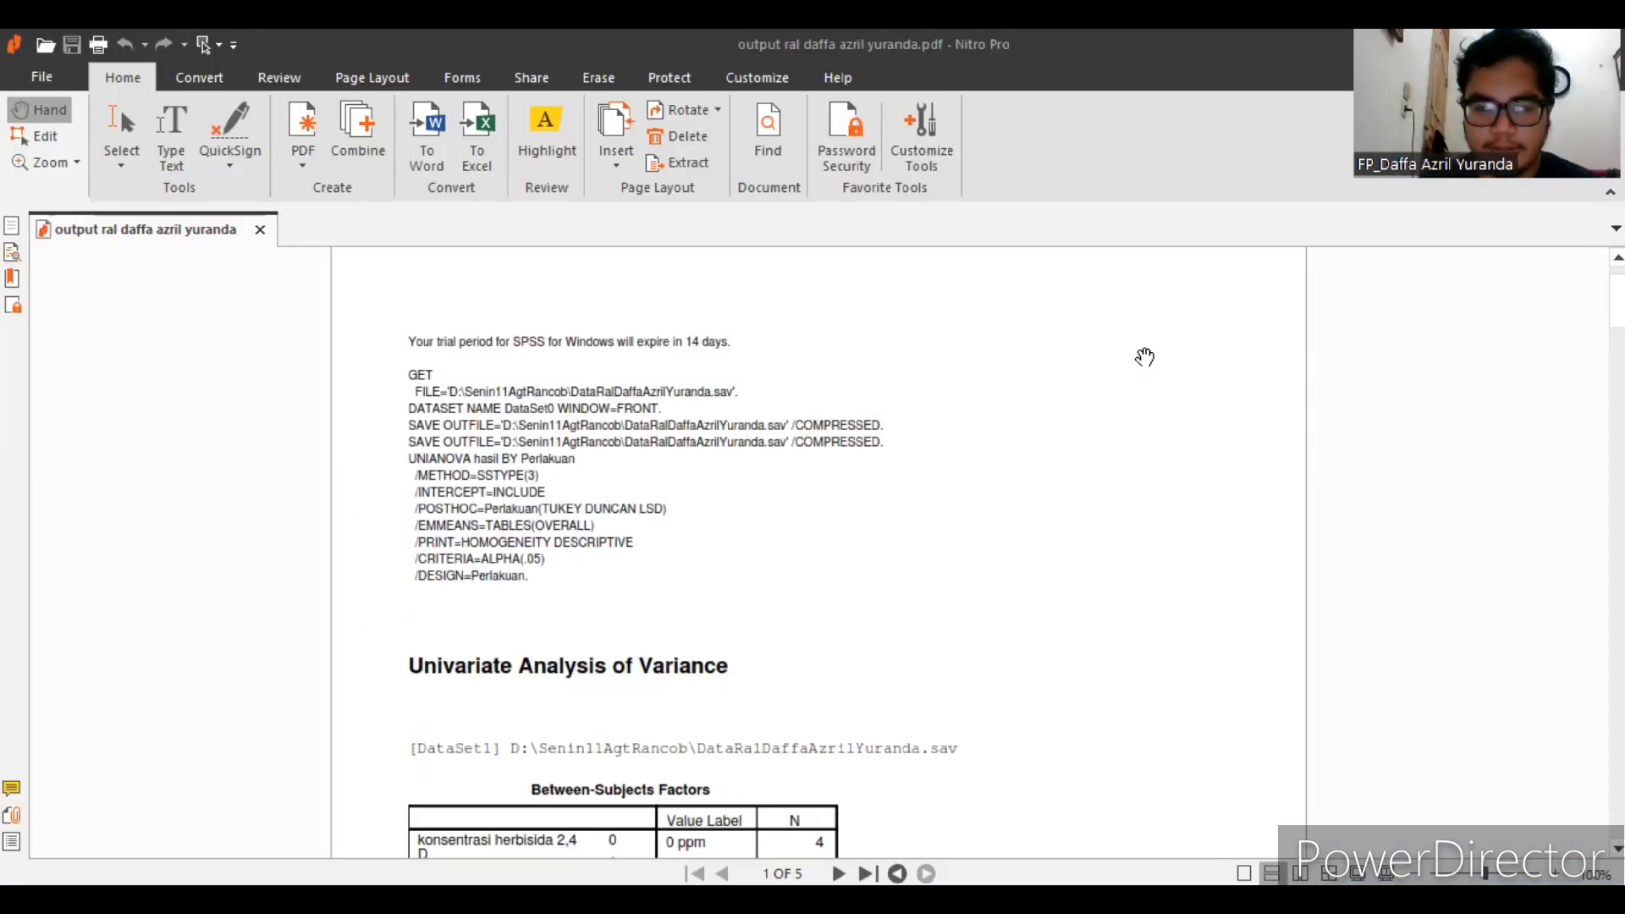
Step: In the output PDF in Nitro Pro, examine the analysis syntax and the Between-Subjects Factors, Descriptive Statistics and Levene's test tables
{"action": "scroll", "coordinate": [1117, 576], "scroll_direction": "down", "scroll_amount": 1}
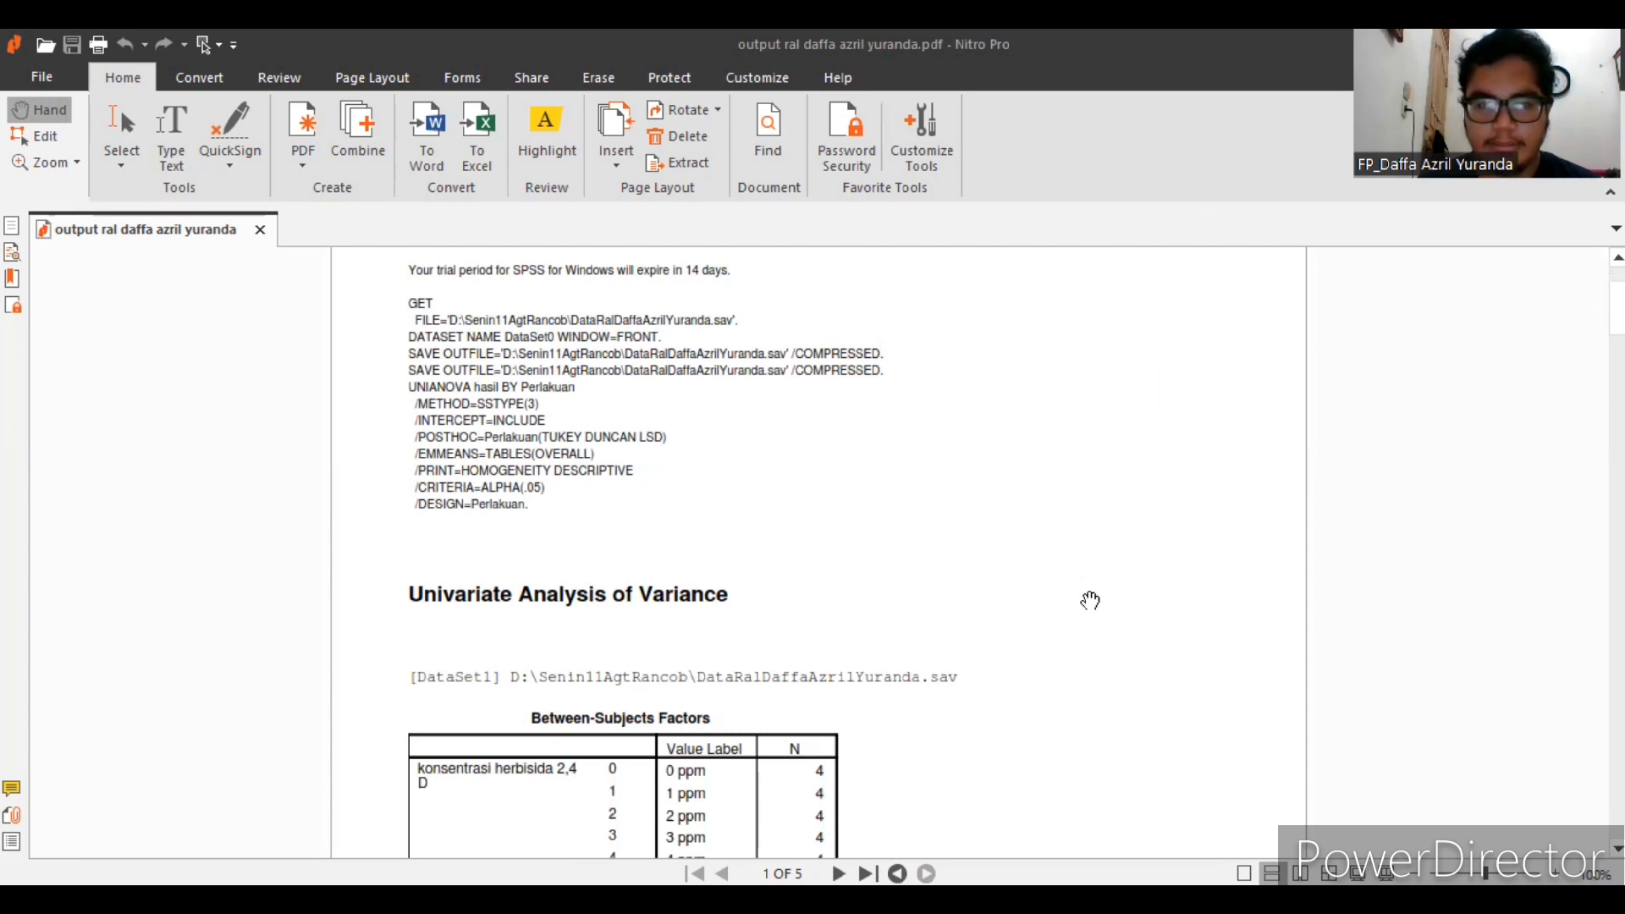
{"action": "scroll", "coordinate": [1087, 603], "scroll_direction": "up", "scroll_amount": 2}
{"action": "scroll", "coordinate": [1088, 602], "scroll_direction": "down", "scroll_amount": 1}
{"action": "scroll", "coordinate": [1087, 599], "scroll_direction": "down", "scroll_amount": 4}
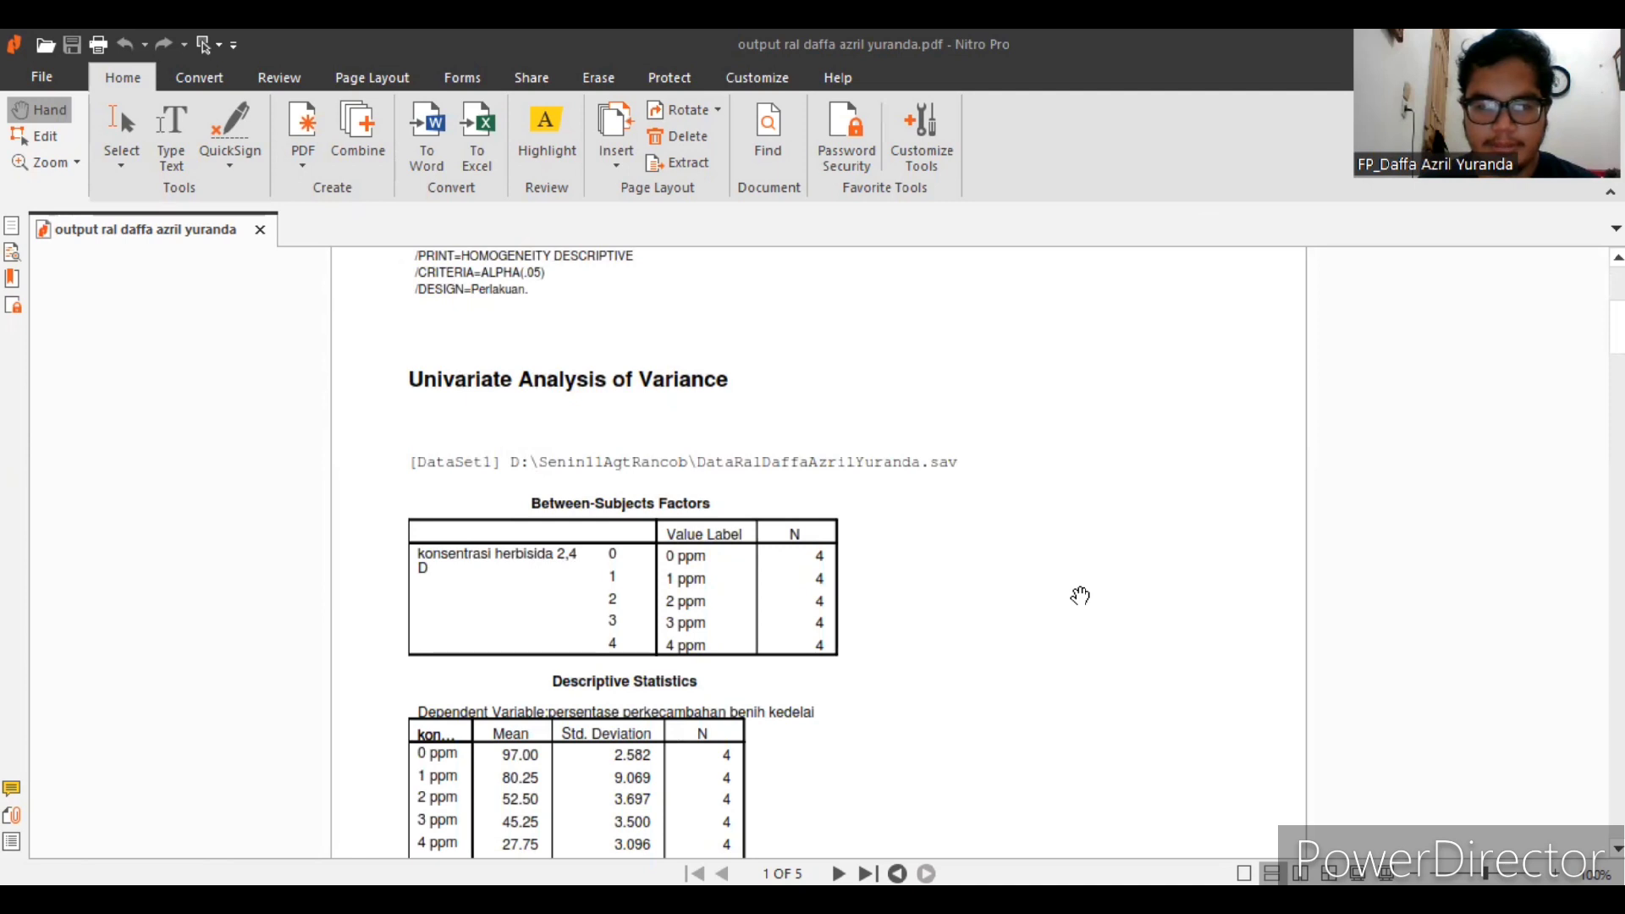
{"action": "scroll", "coordinate": [1079, 597], "scroll_direction": "down", "scroll_amount": 1}
{"action": "scroll", "coordinate": [1080, 595], "scroll_direction": "down", "scroll_amount": 1}
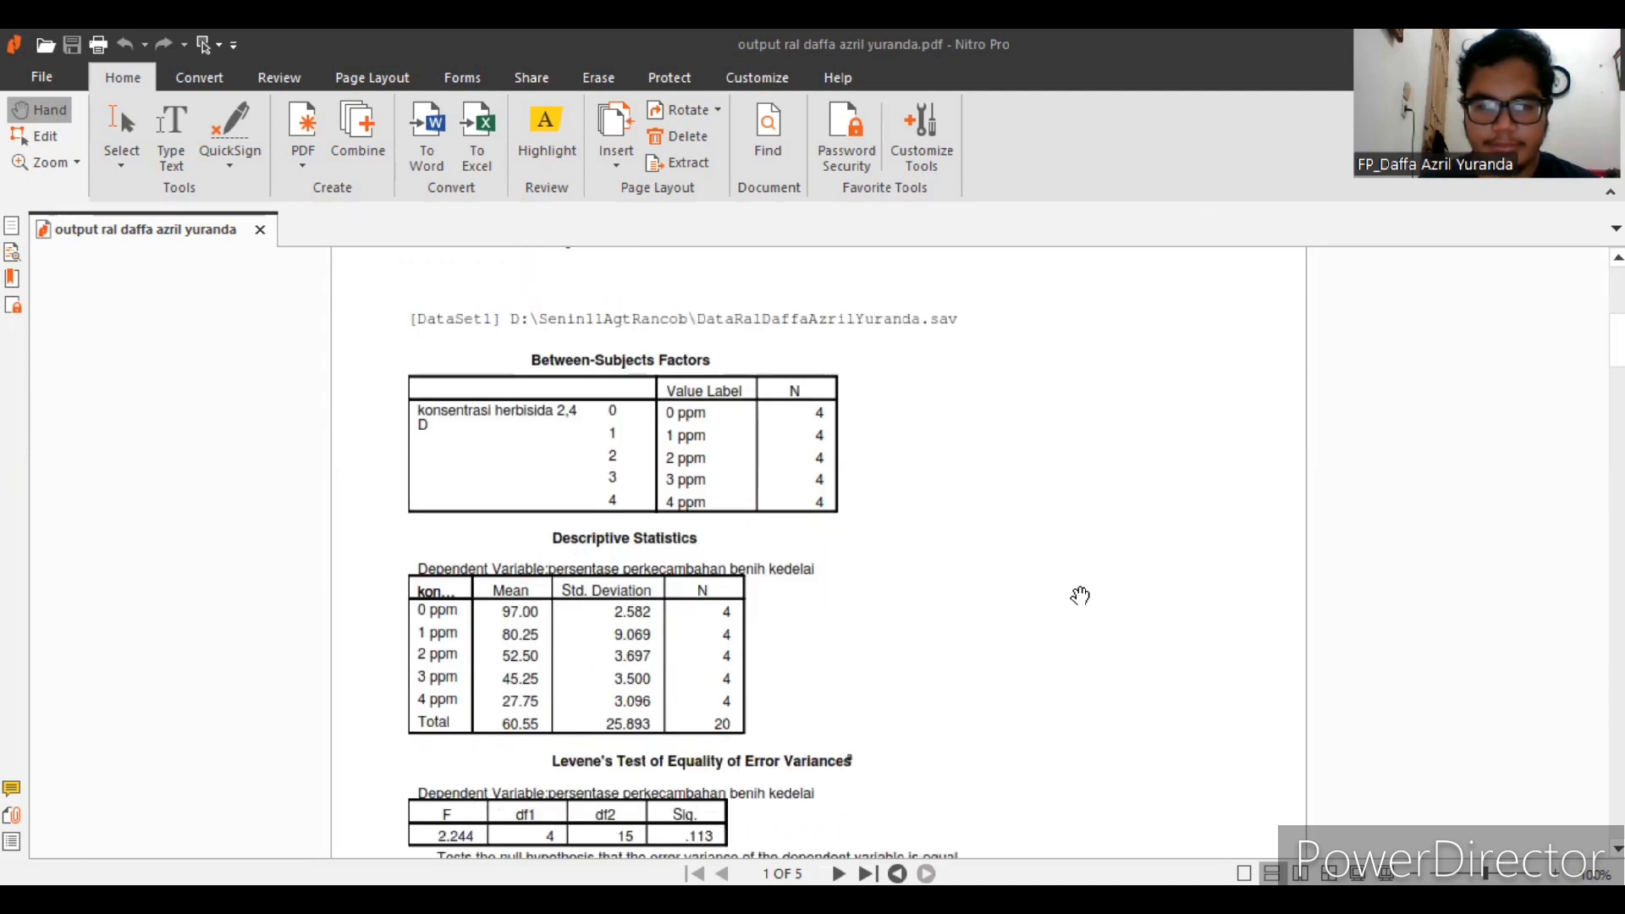
{"action": "scroll", "coordinate": [1080, 602], "scroll_direction": "down", "scroll_amount": 2}
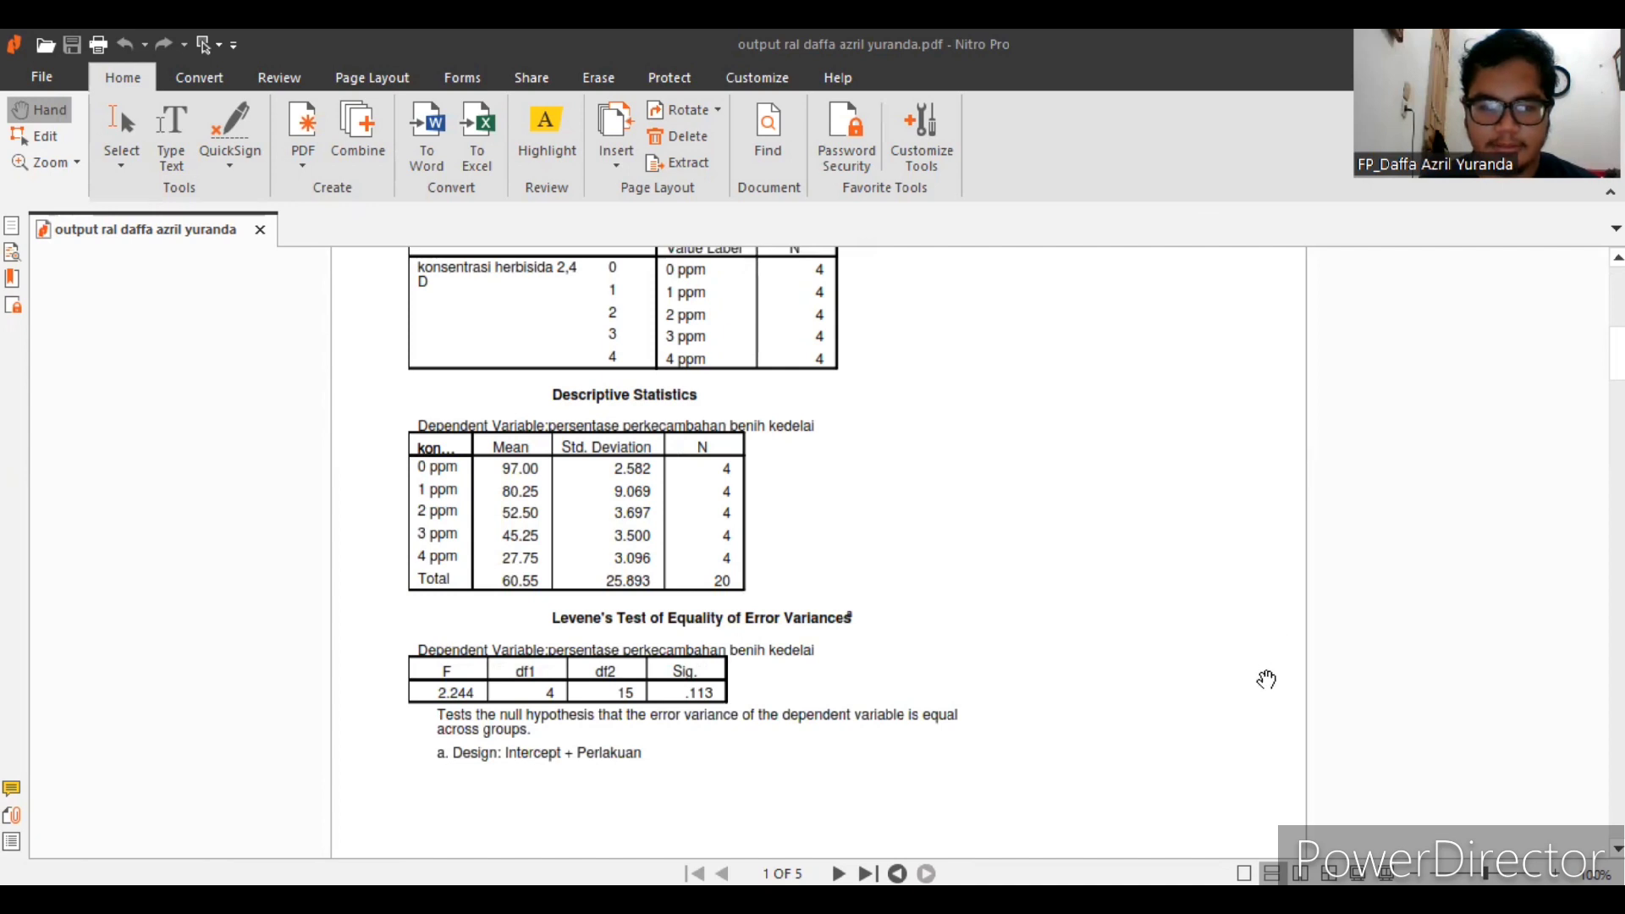
{"action": "scroll", "coordinate": [1268, 677], "scroll_direction": "up", "scroll_amount": 3}
{"action": "scroll", "coordinate": [1268, 677], "scroll_direction": "down", "scroll_amount": 4}
{"action": "scroll", "coordinate": [1015, 643], "scroll_direction": "up", "scroll_amount": 2}
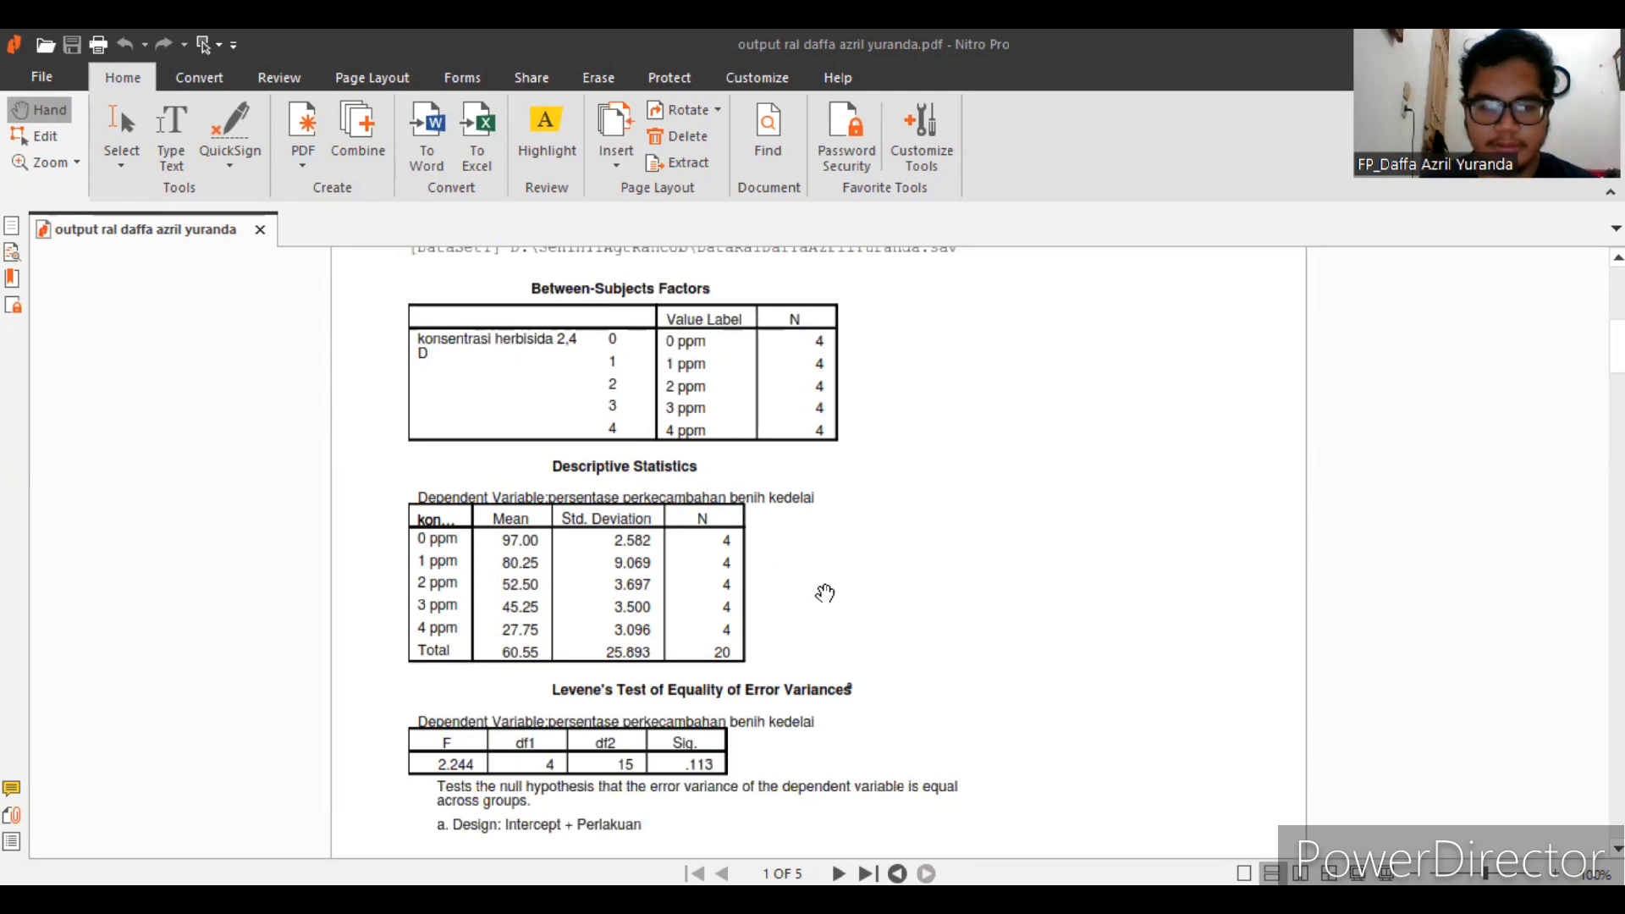
Step: Review the between-subjects effects, the grand mean, the Tukey HSD and LSD comparisons and the homogeneous subsets on the remaining pages
{"action": "scroll", "coordinate": [825, 593], "scroll_direction": "down", "scroll_amount": 5}
{"action": "scroll", "coordinate": [825, 592], "scroll_direction": "down", "scroll_amount": 5}
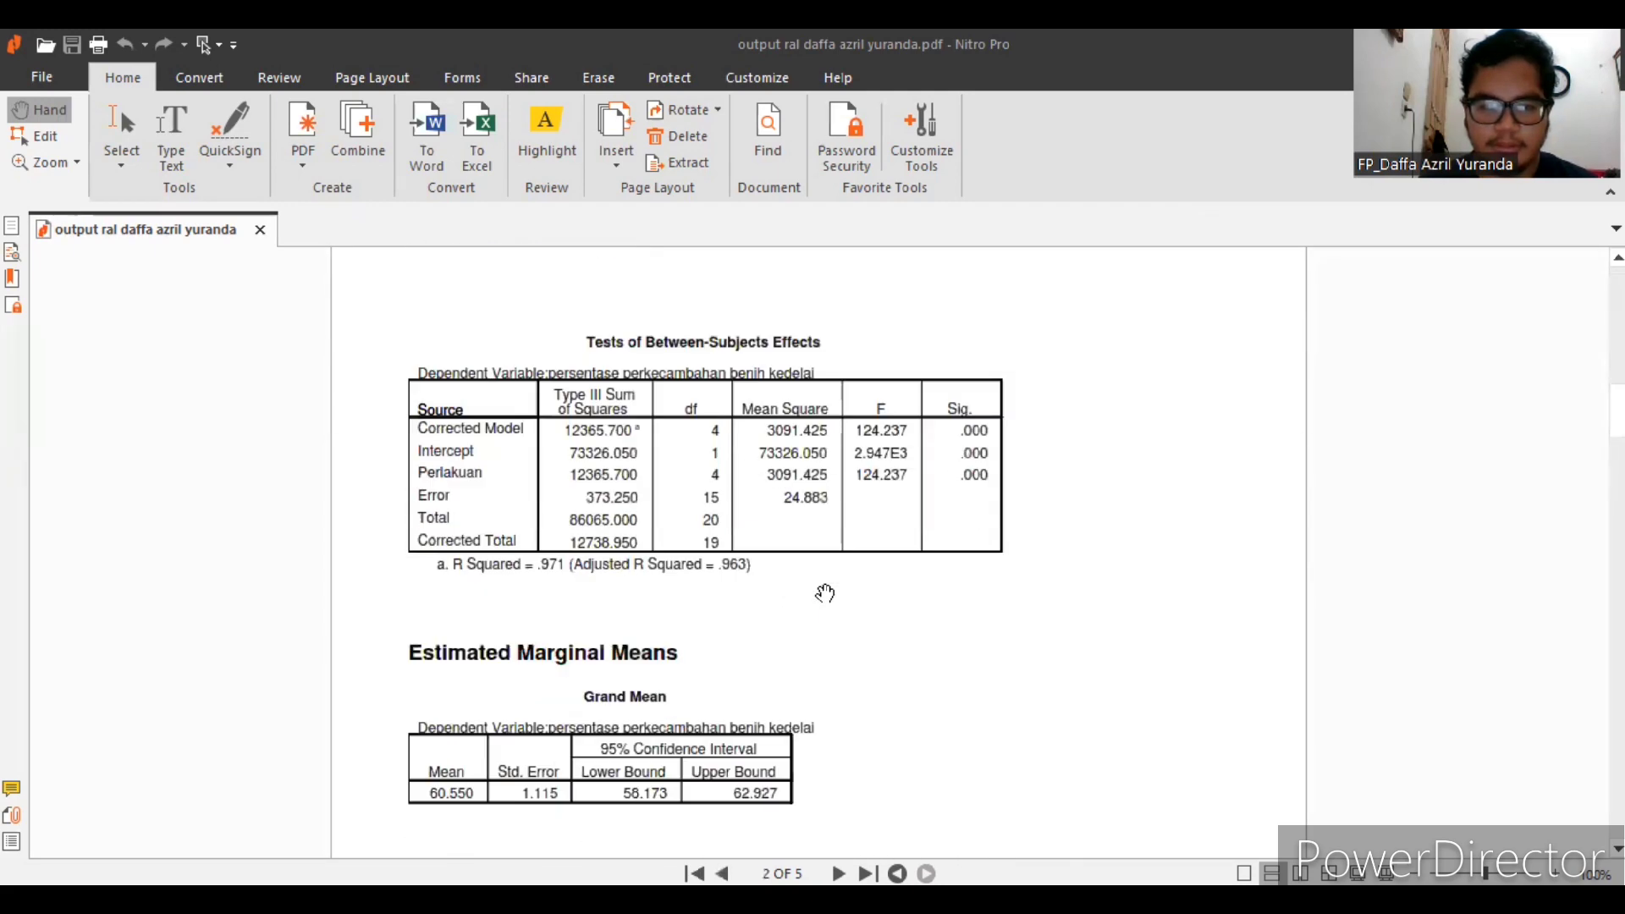
{"action": "scroll", "coordinate": [825, 592], "scroll_direction": "down", "scroll_amount": 2}
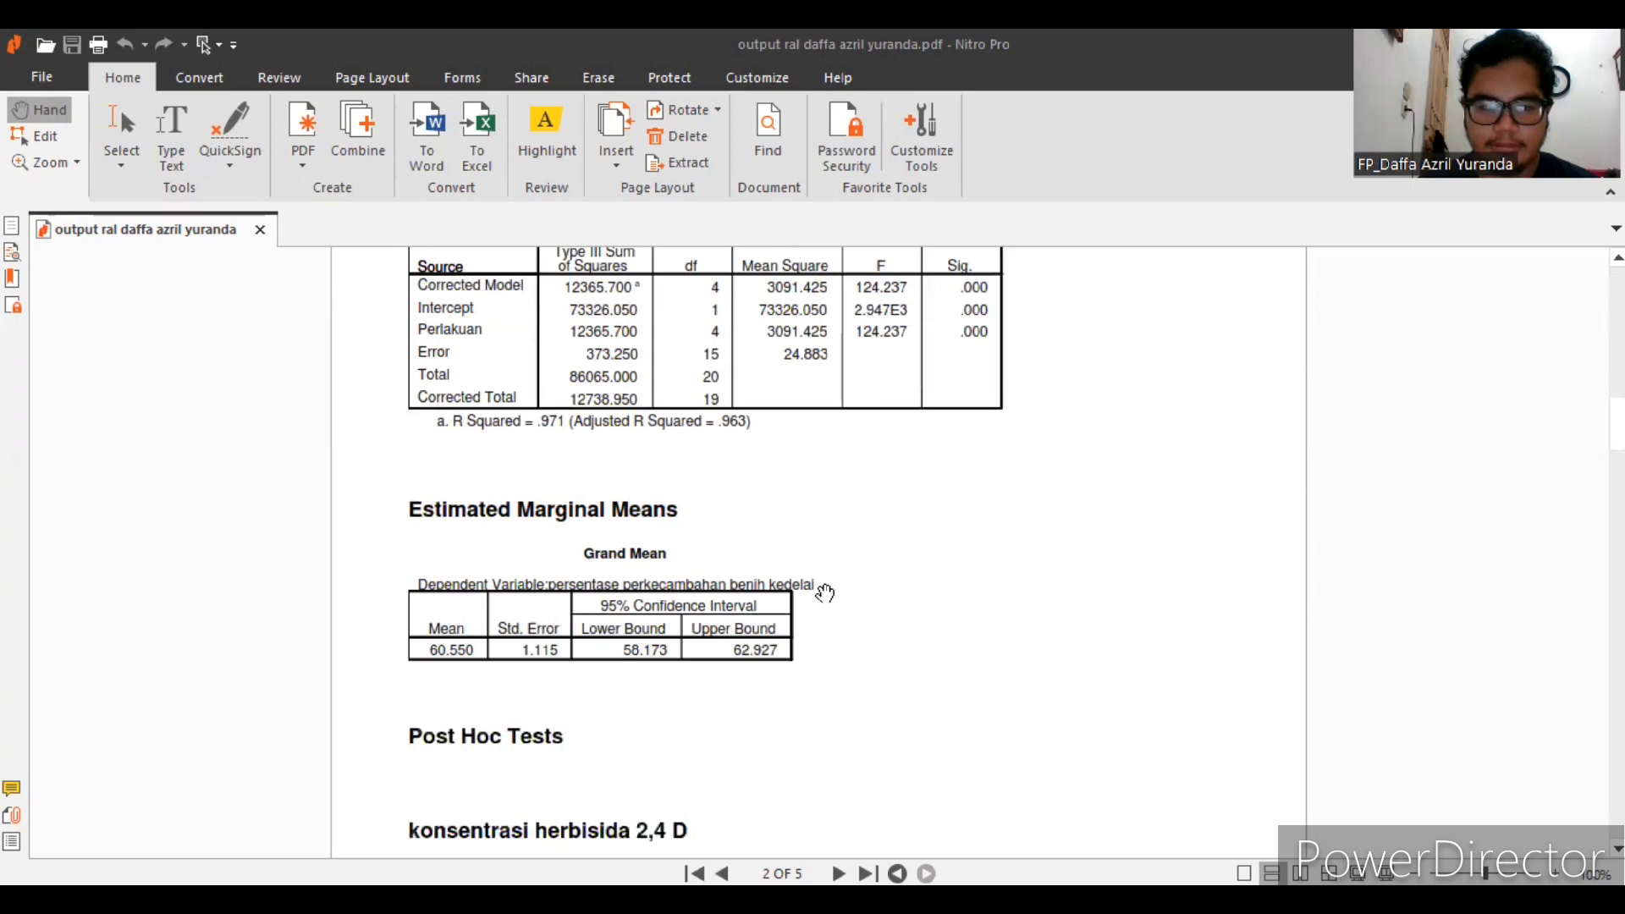
{"action": "scroll", "coordinate": [825, 592], "scroll_direction": "down", "scroll_amount": 2}
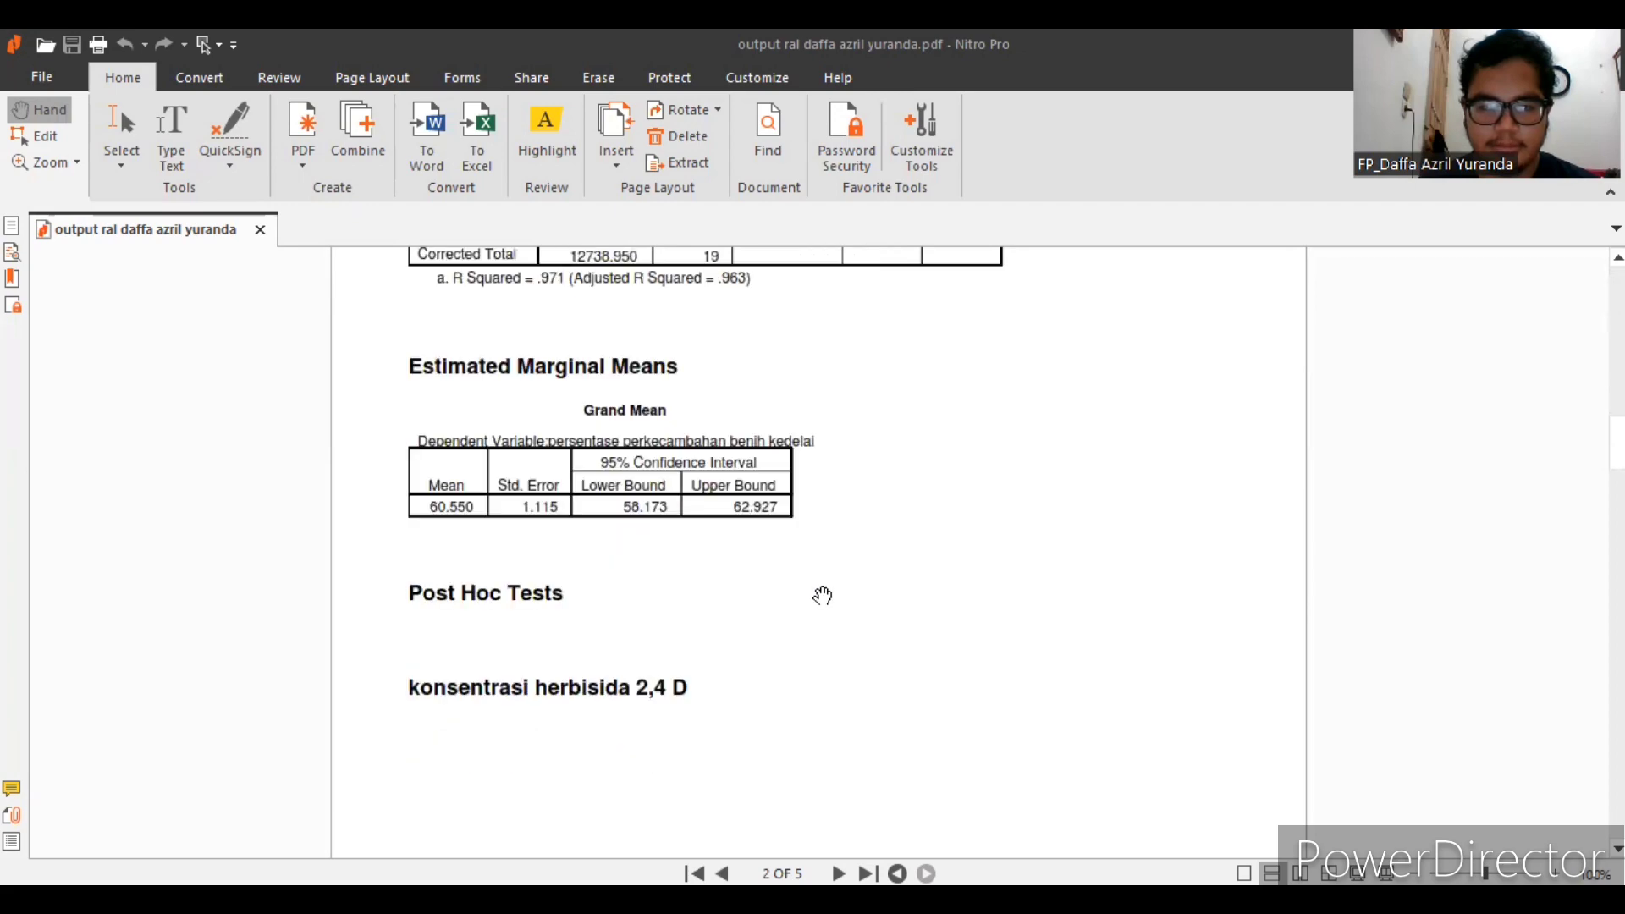
{"action": "scroll", "coordinate": [825, 592], "scroll_direction": "down", "scroll_amount": 12}
{"action": "scroll", "coordinate": [820, 599], "scroll_direction": "down", "scroll_amount": 2}
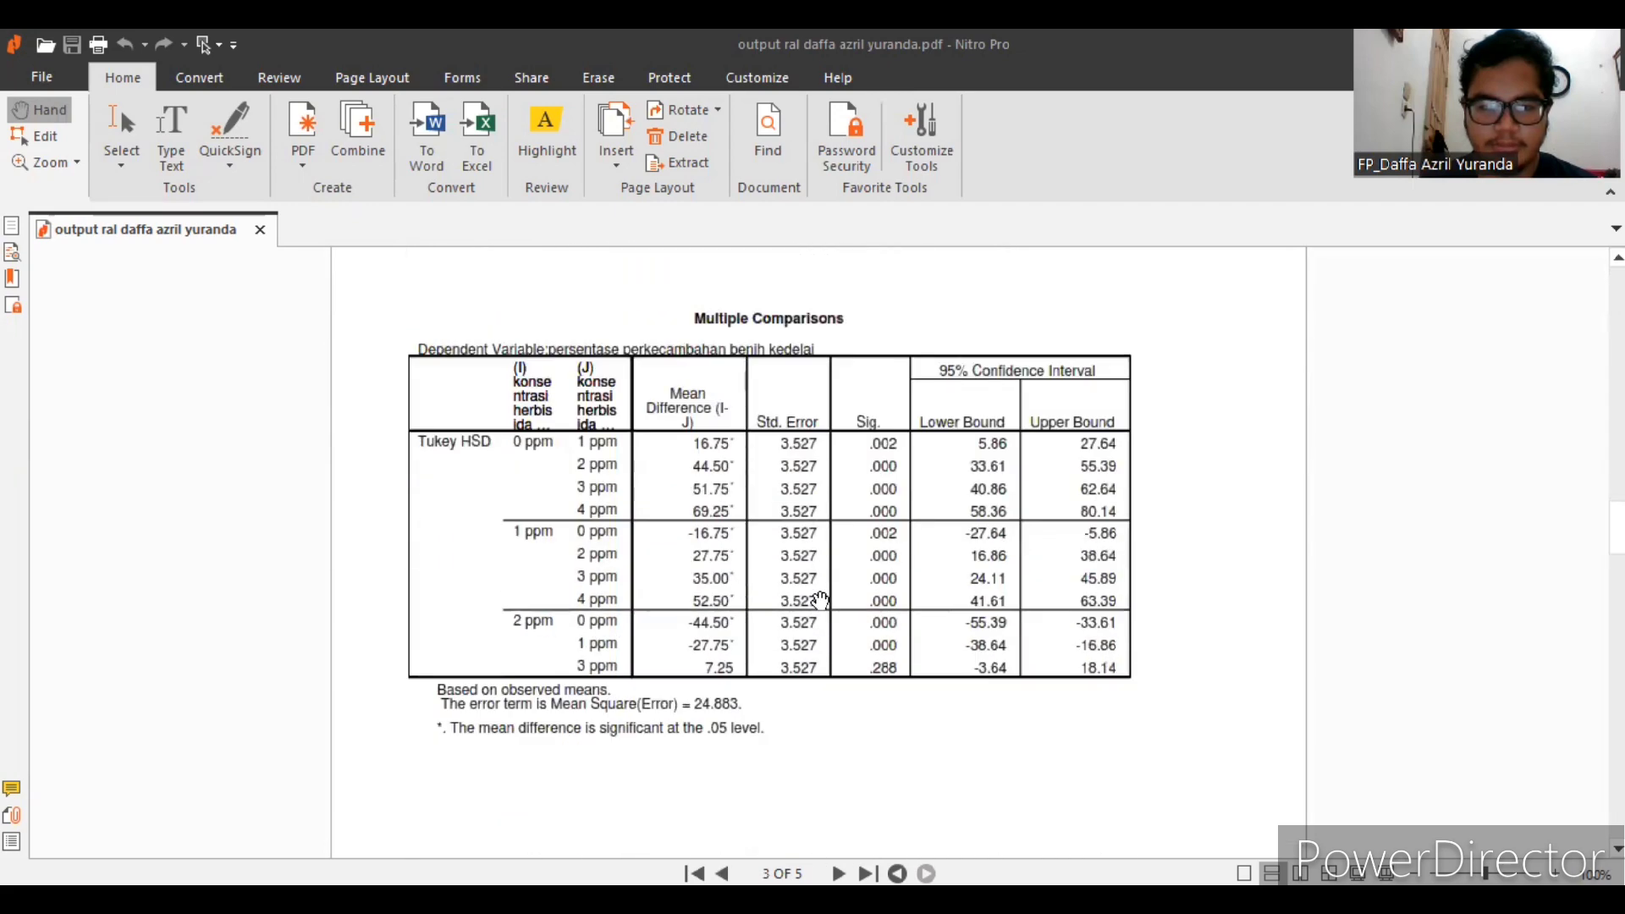
{"action": "scroll", "coordinate": [820, 600], "scroll_direction": "down", "scroll_amount": 10}
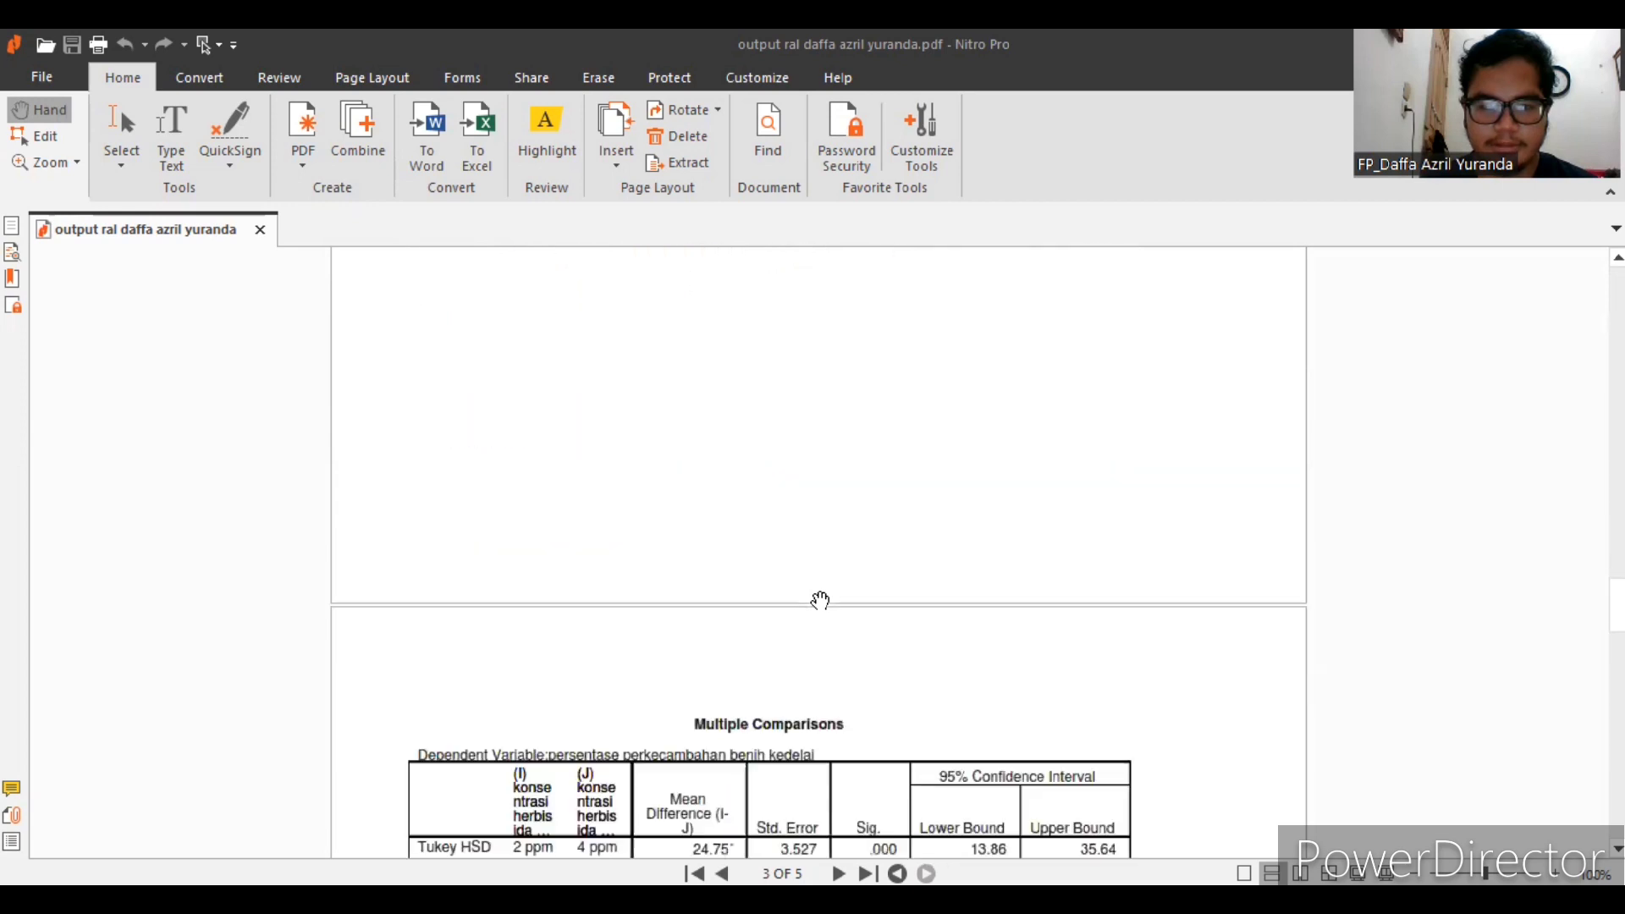
{"action": "scroll", "coordinate": [820, 599], "scroll_direction": "down", "scroll_amount": 2}
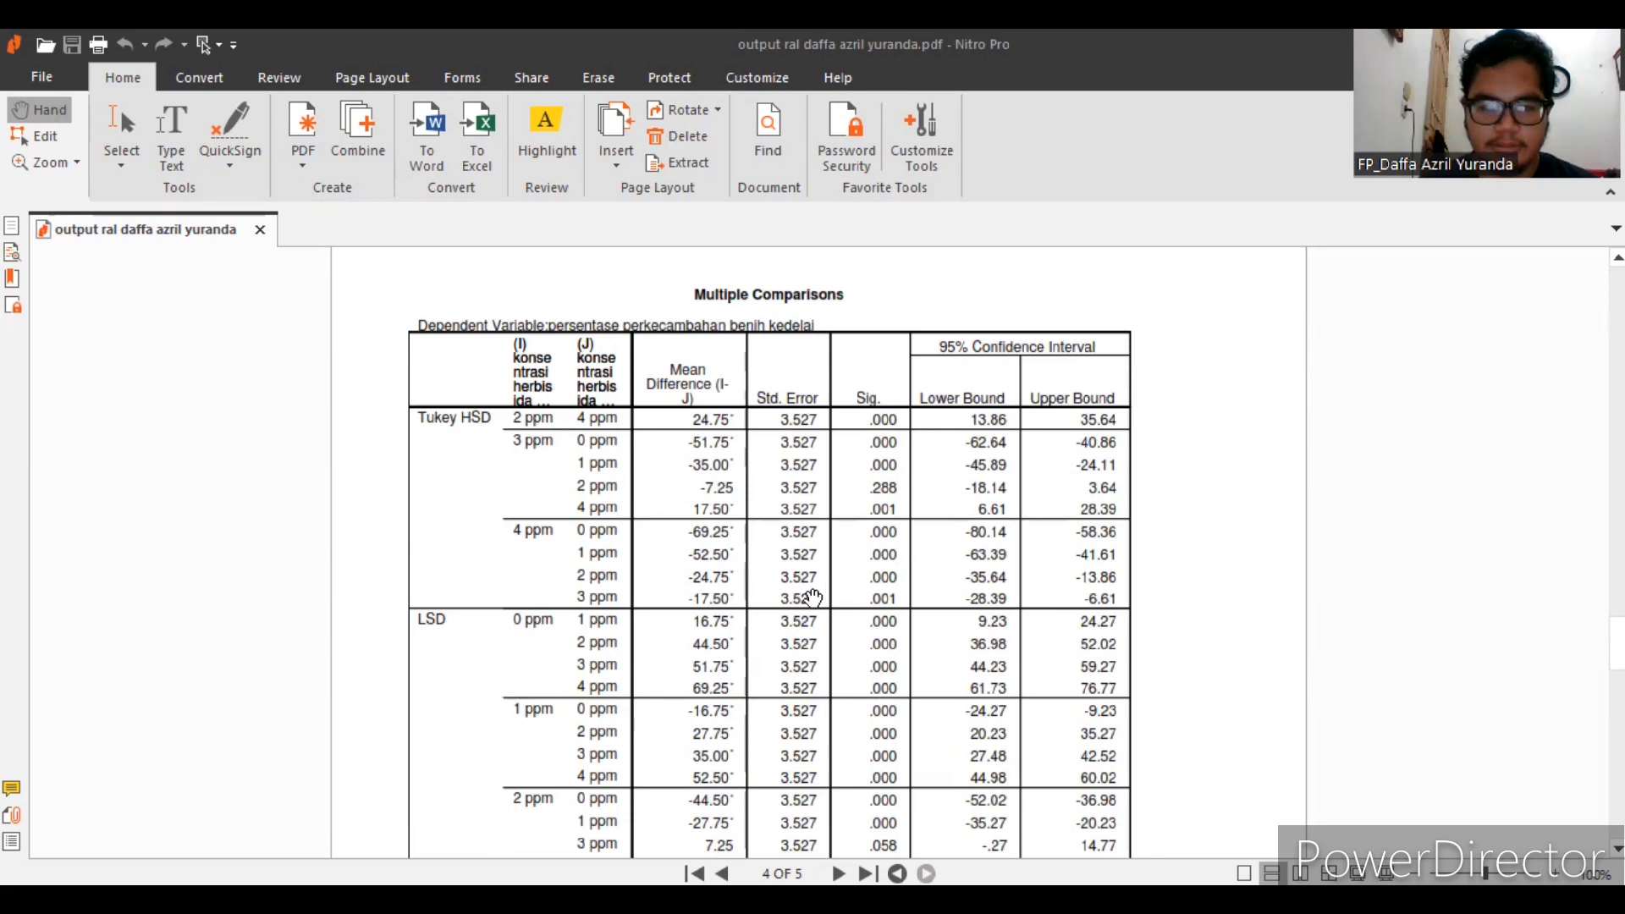
{"action": "scroll", "coordinate": [812, 598], "scroll_direction": "down", "scroll_amount": 11}
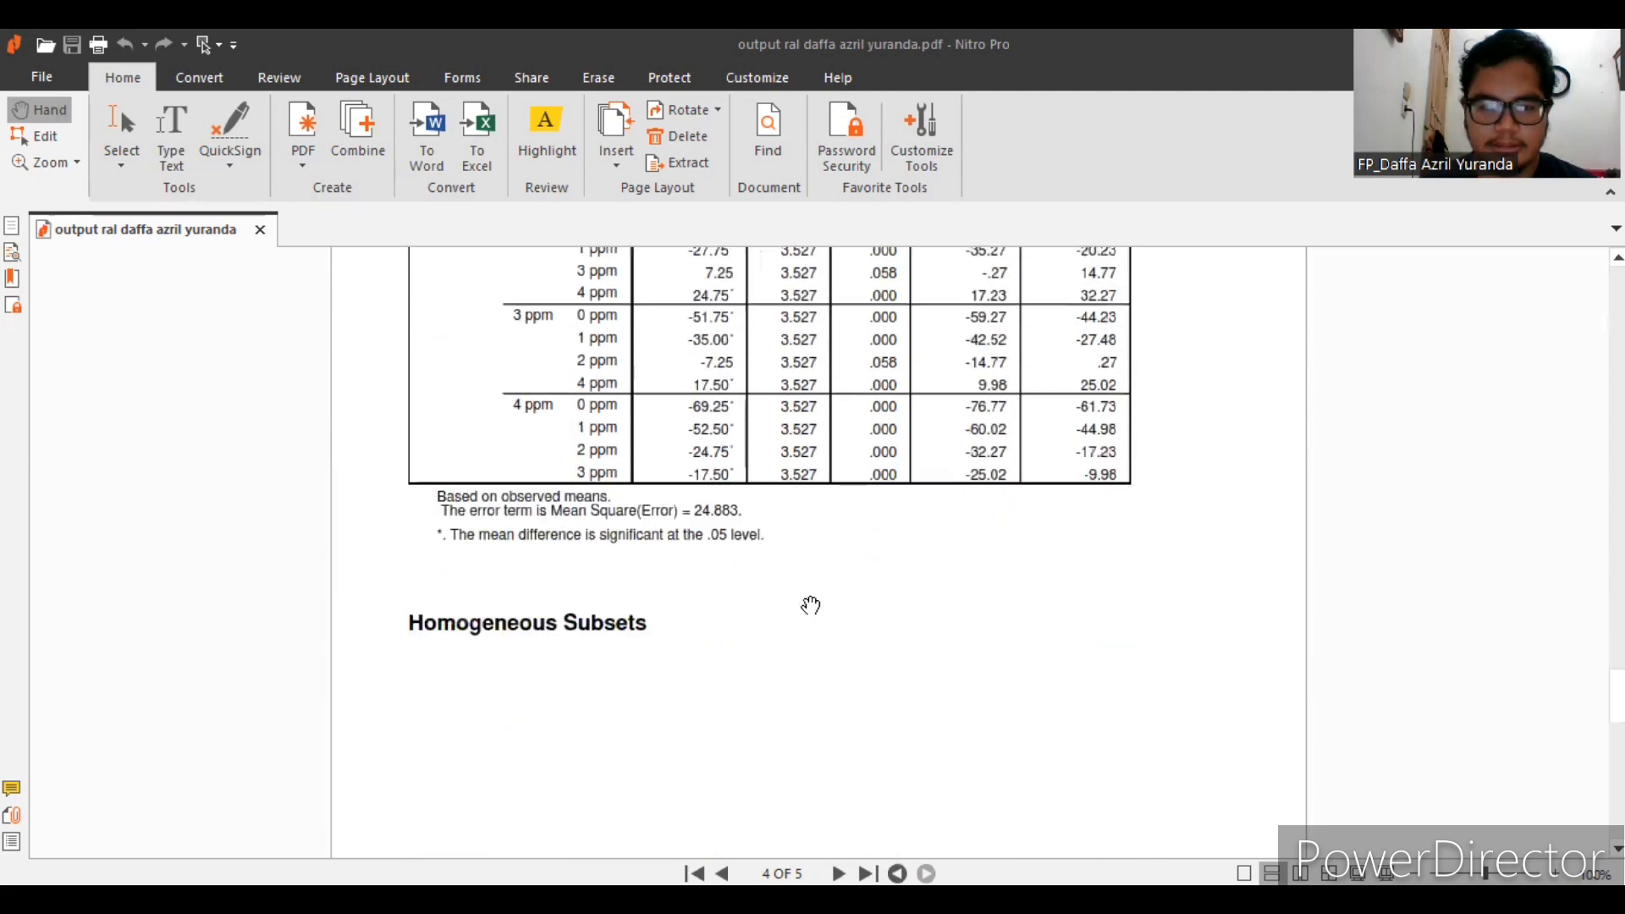
{"action": "scroll", "coordinate": [811, 605], "scroll_direction": "down", "scroll_amount": 12}
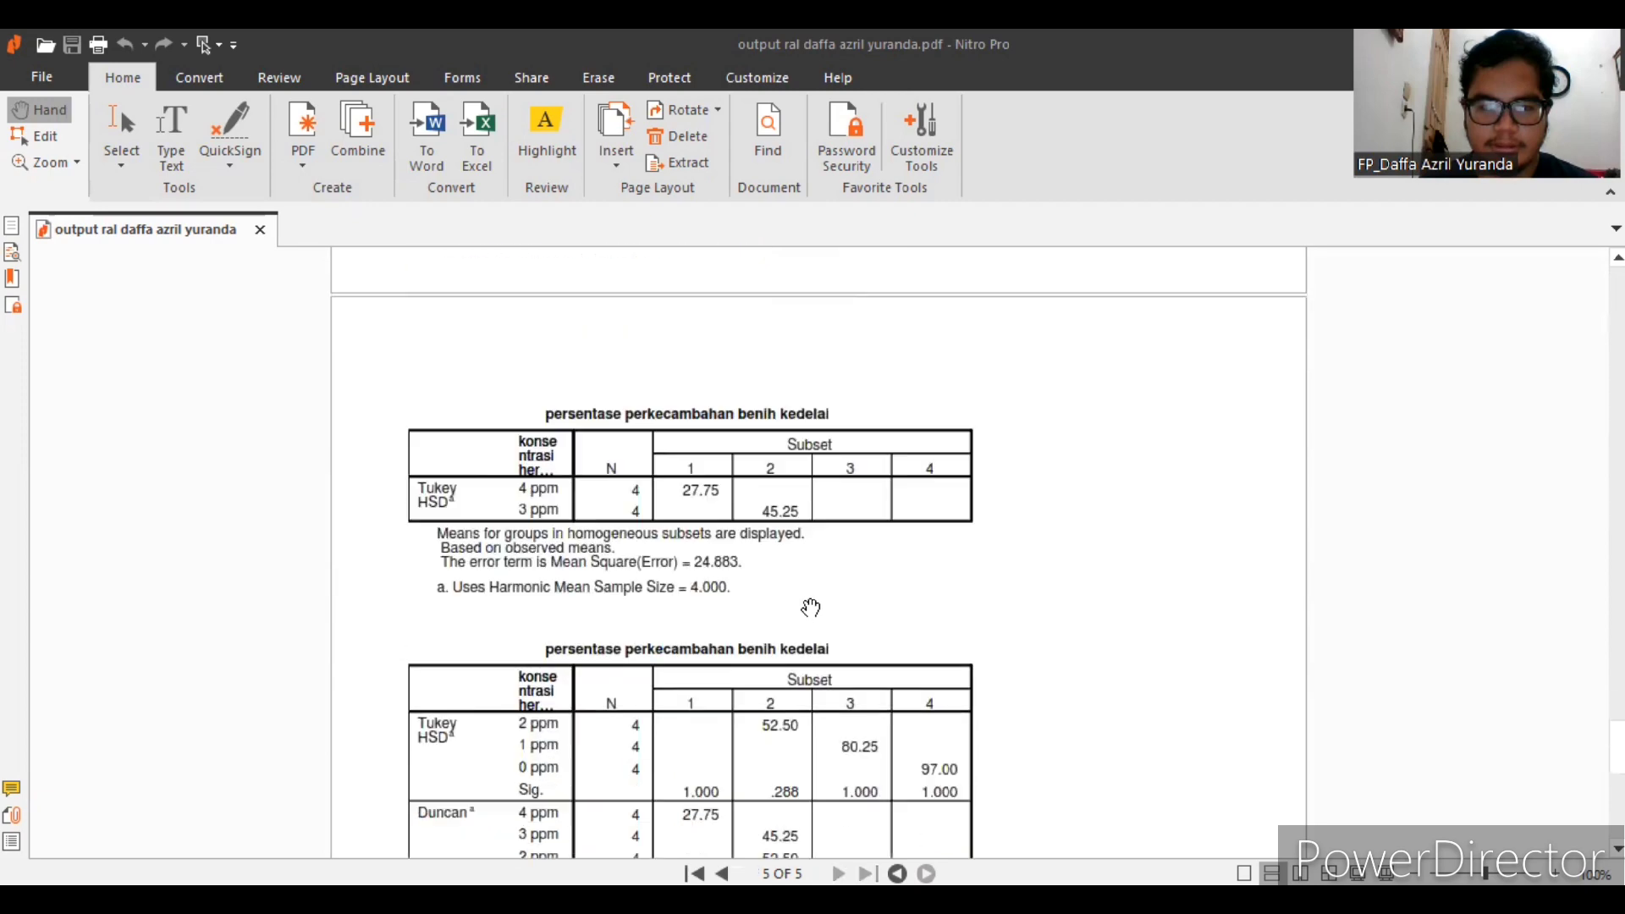
{"action": "scroll", "coordinate": [808, 607], "scroll_direction": "down", "scroll_amount": 6}
Step: Return through the report to the Descriptive Statistics and Levene's test tables on the first page
{"action": "scroll", "coordinate": [808, 609], "scroll_direction": "up", "scroll_amount": 19}
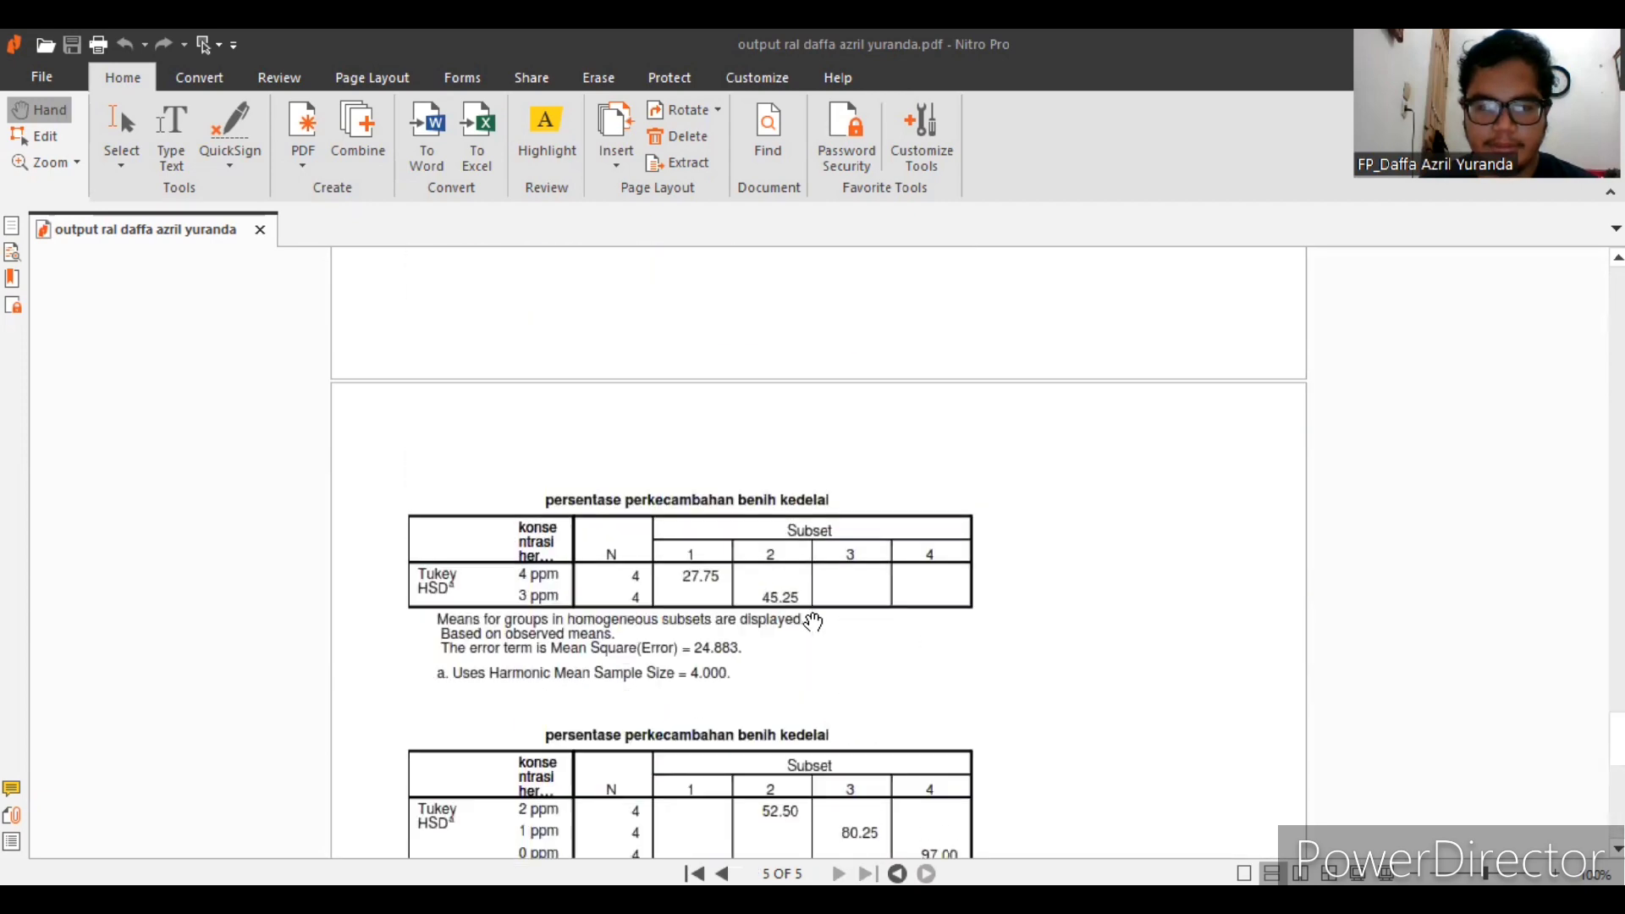
{"action": "scroll", "coordinate": [812, 622], "scroll_direction": "up", "scroll_amount": 15}
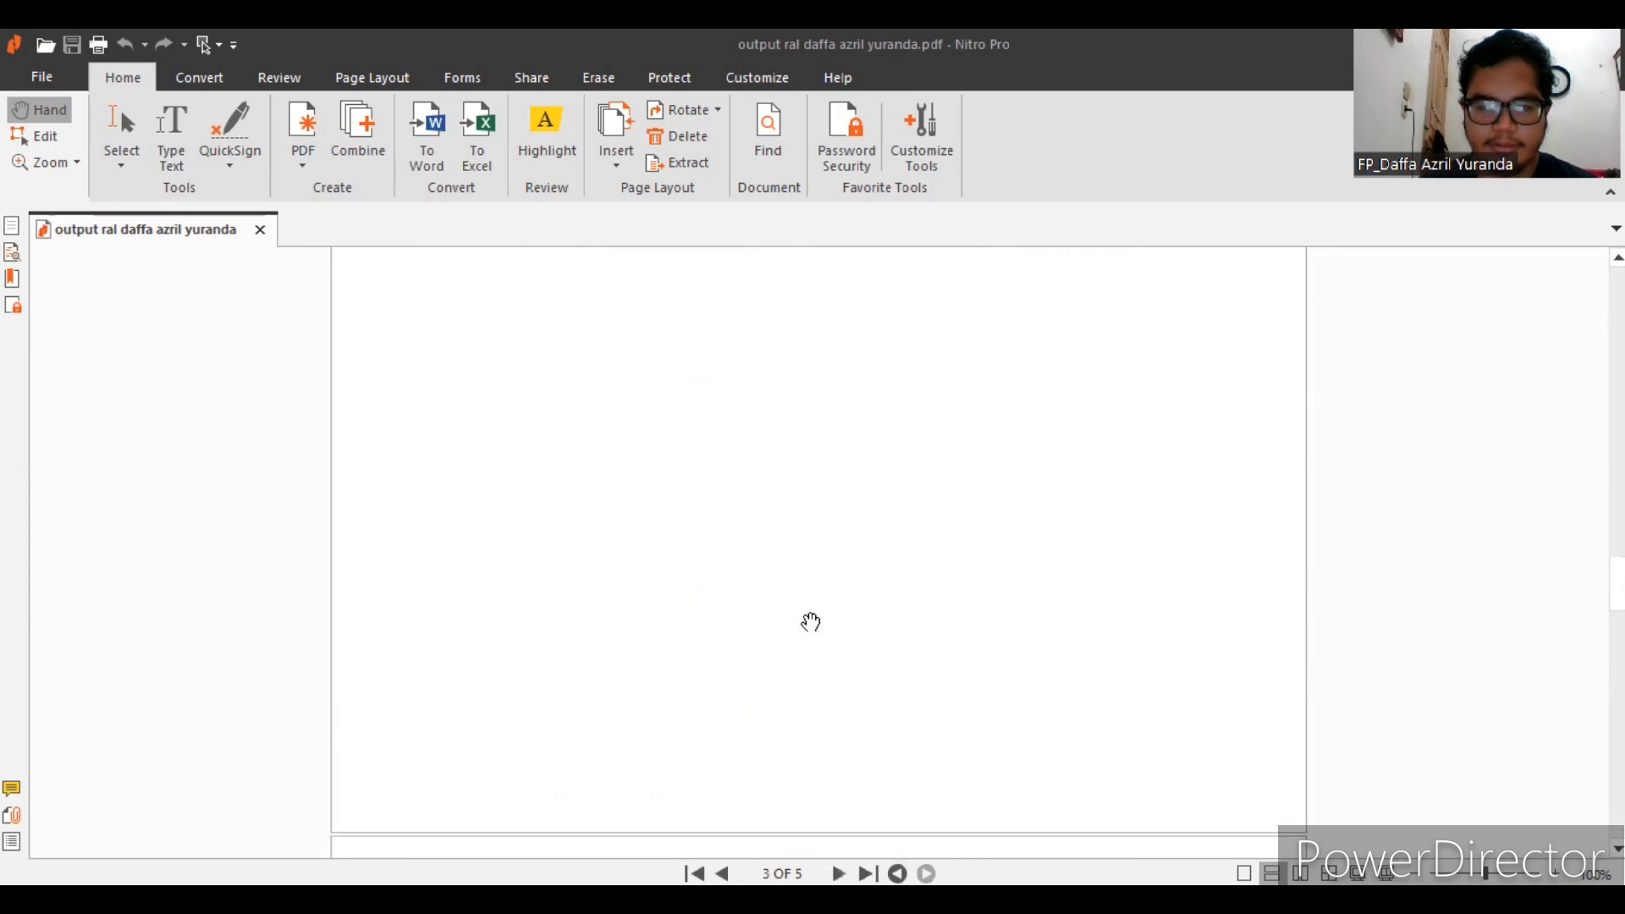
{"action": "scroll", "coordinate": [811, 620], "scroll_direction": "up", "scroll_amount": 15}
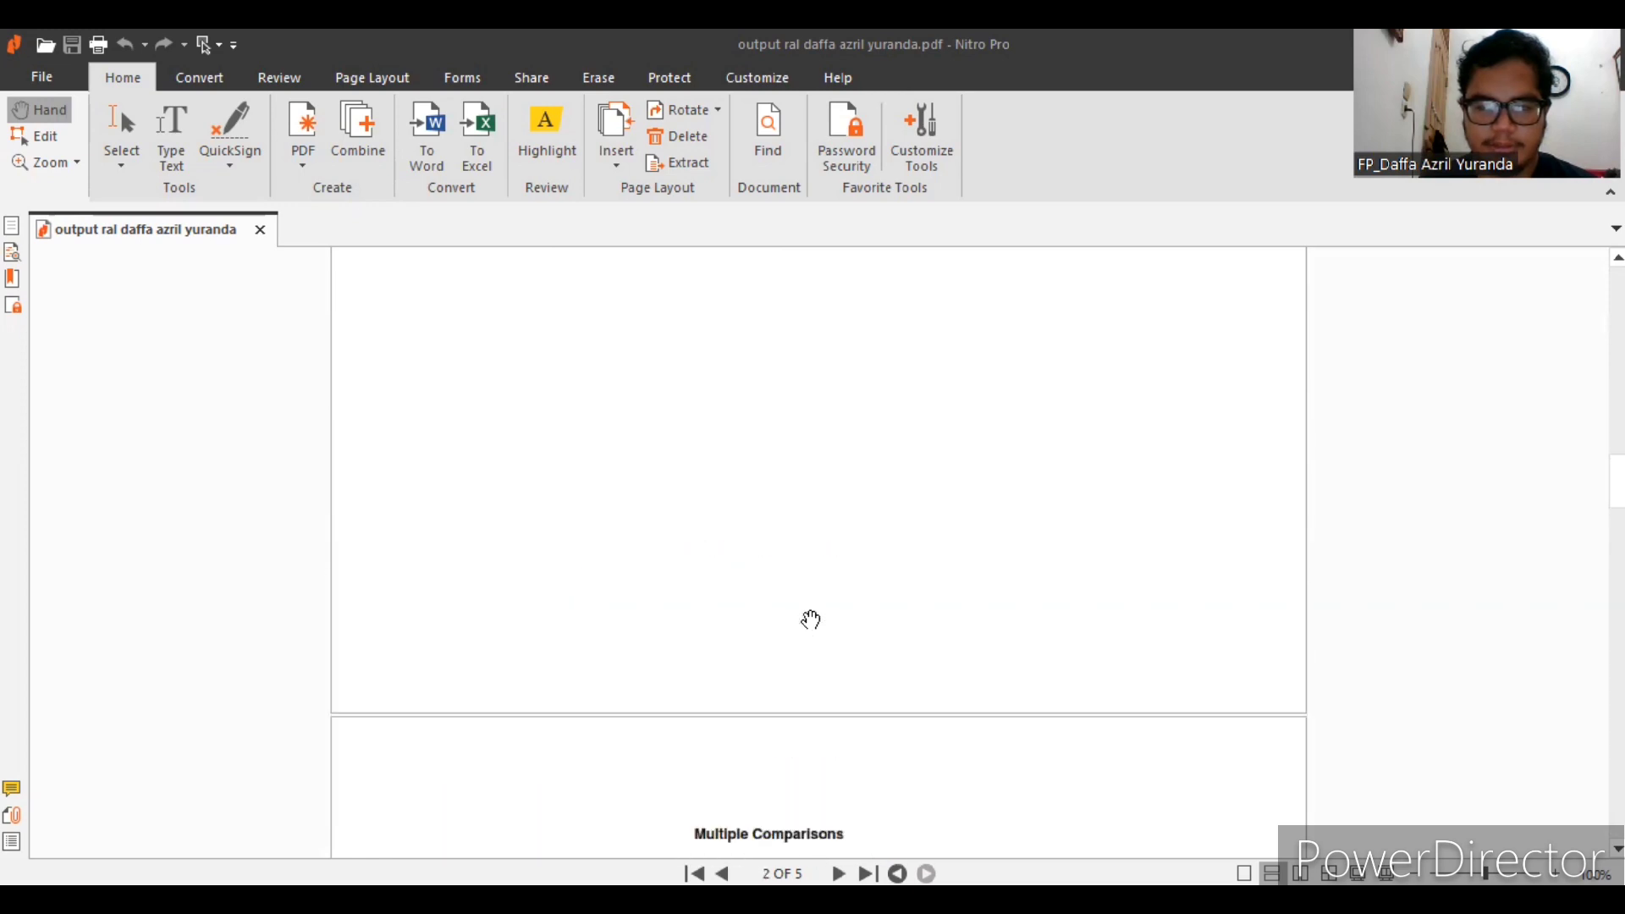
{"action": "scroll", "coordinate": [811, 620], "scroll_direction": "up", "scroll_amount": 12}
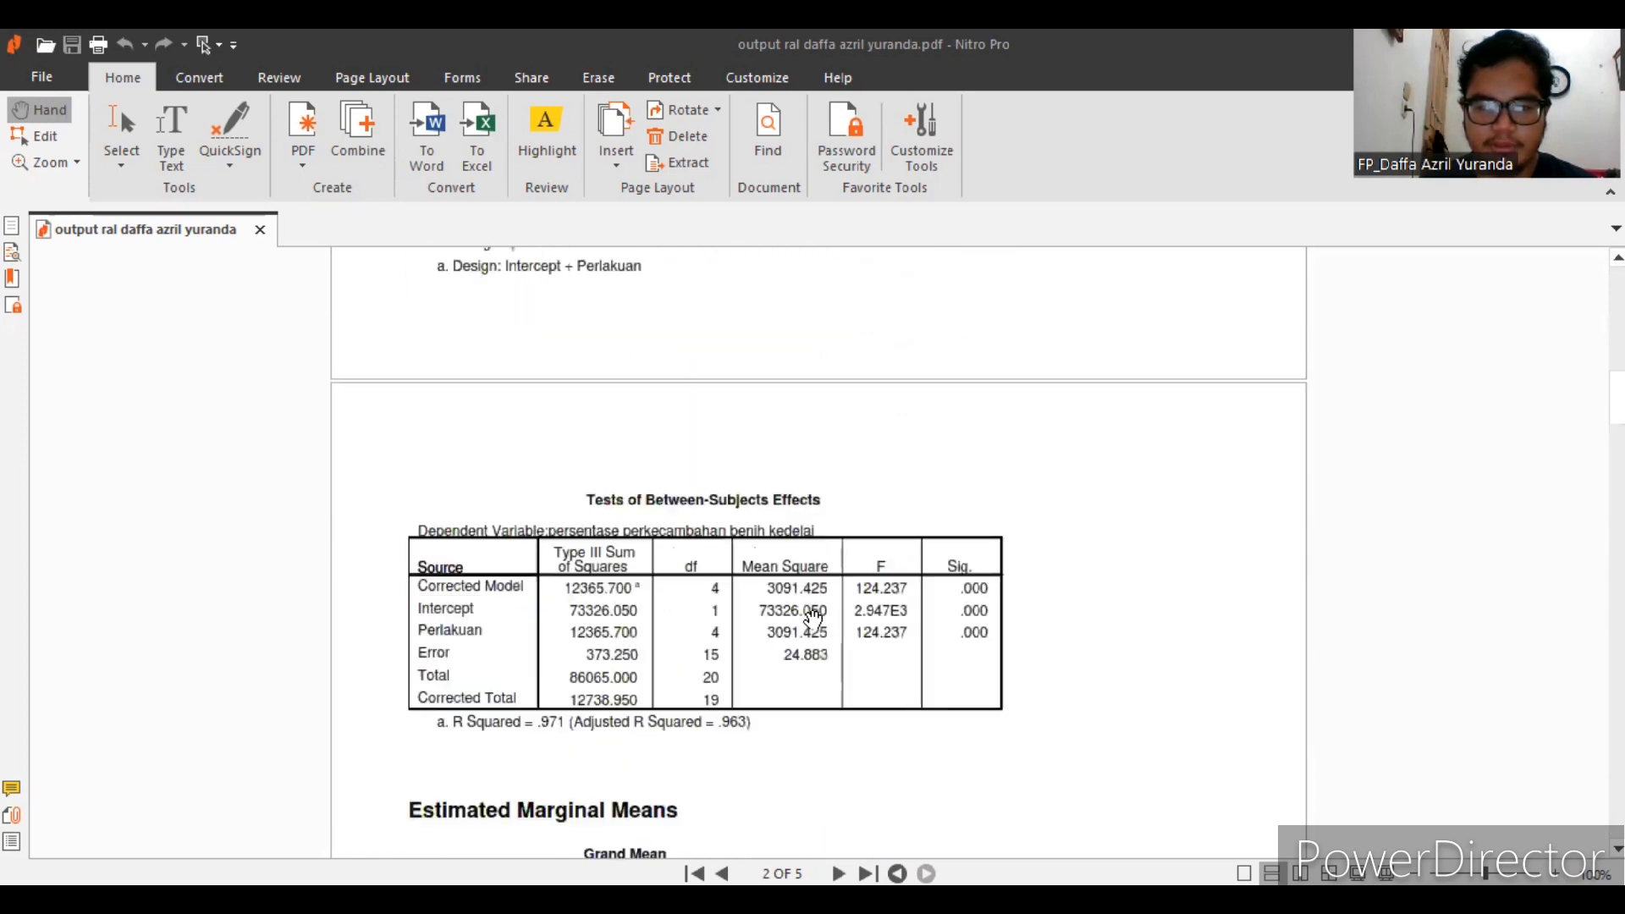
{"action": "scroll", "coordinate": [815, 615], "scroll_direction": "up", "scroll_amount": 3}
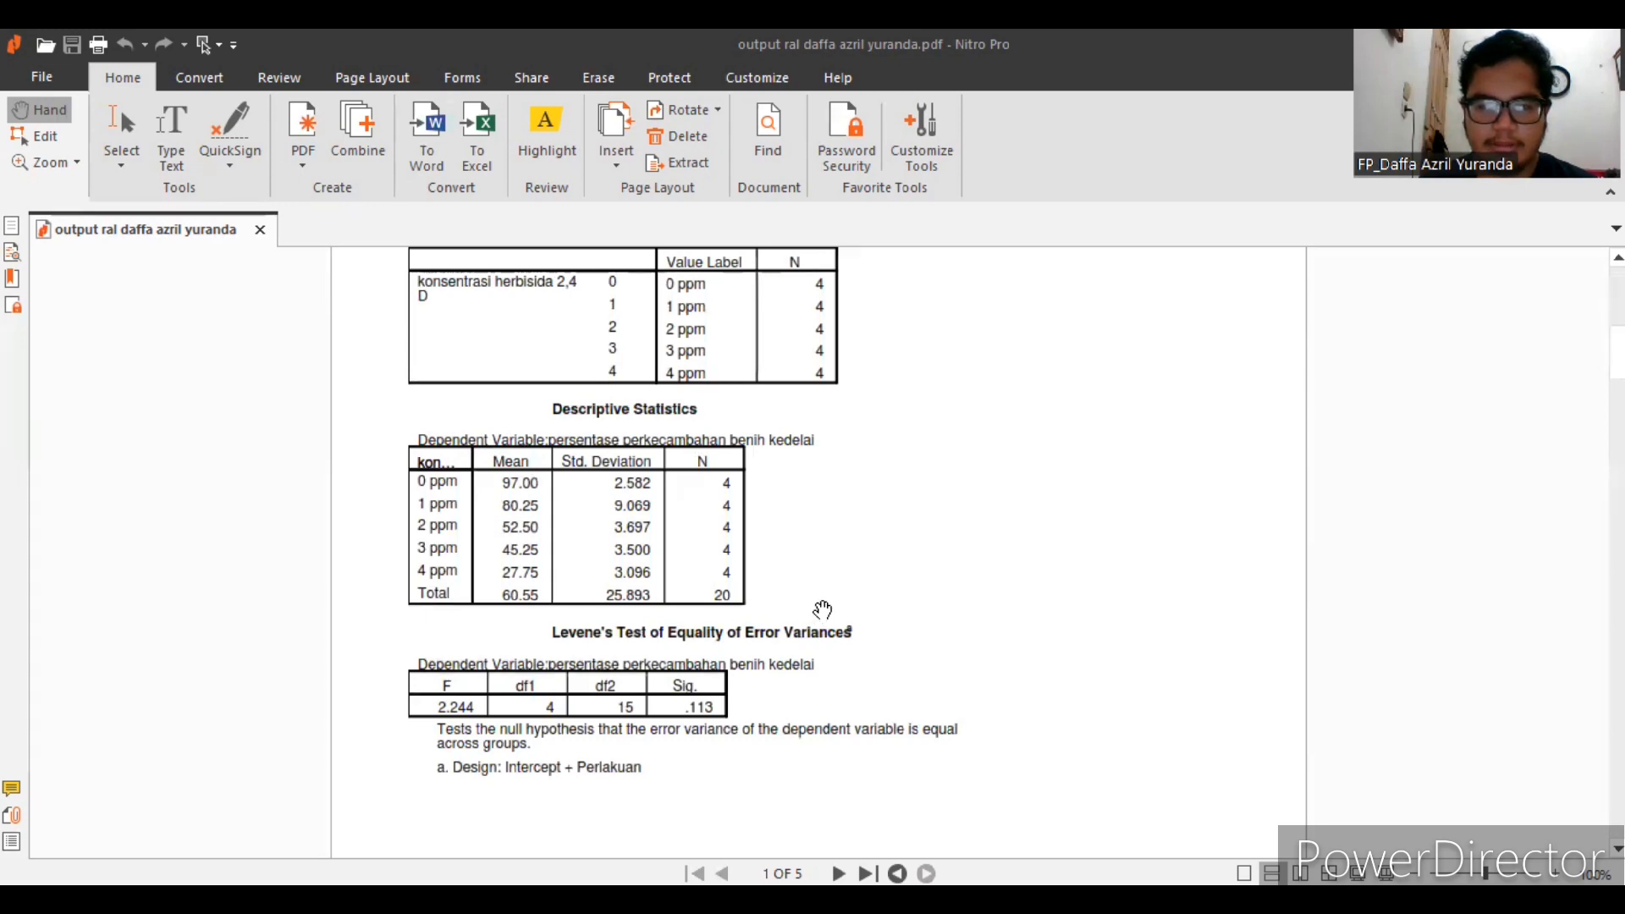
Step: Re-examine the report from the analysis syntax through the descriptive tables to the between-subjects effects and grand mean
{"action": "scroll", "coordinate": [817, 572], "scroll_direction": "up", "scroll_amount": 7}
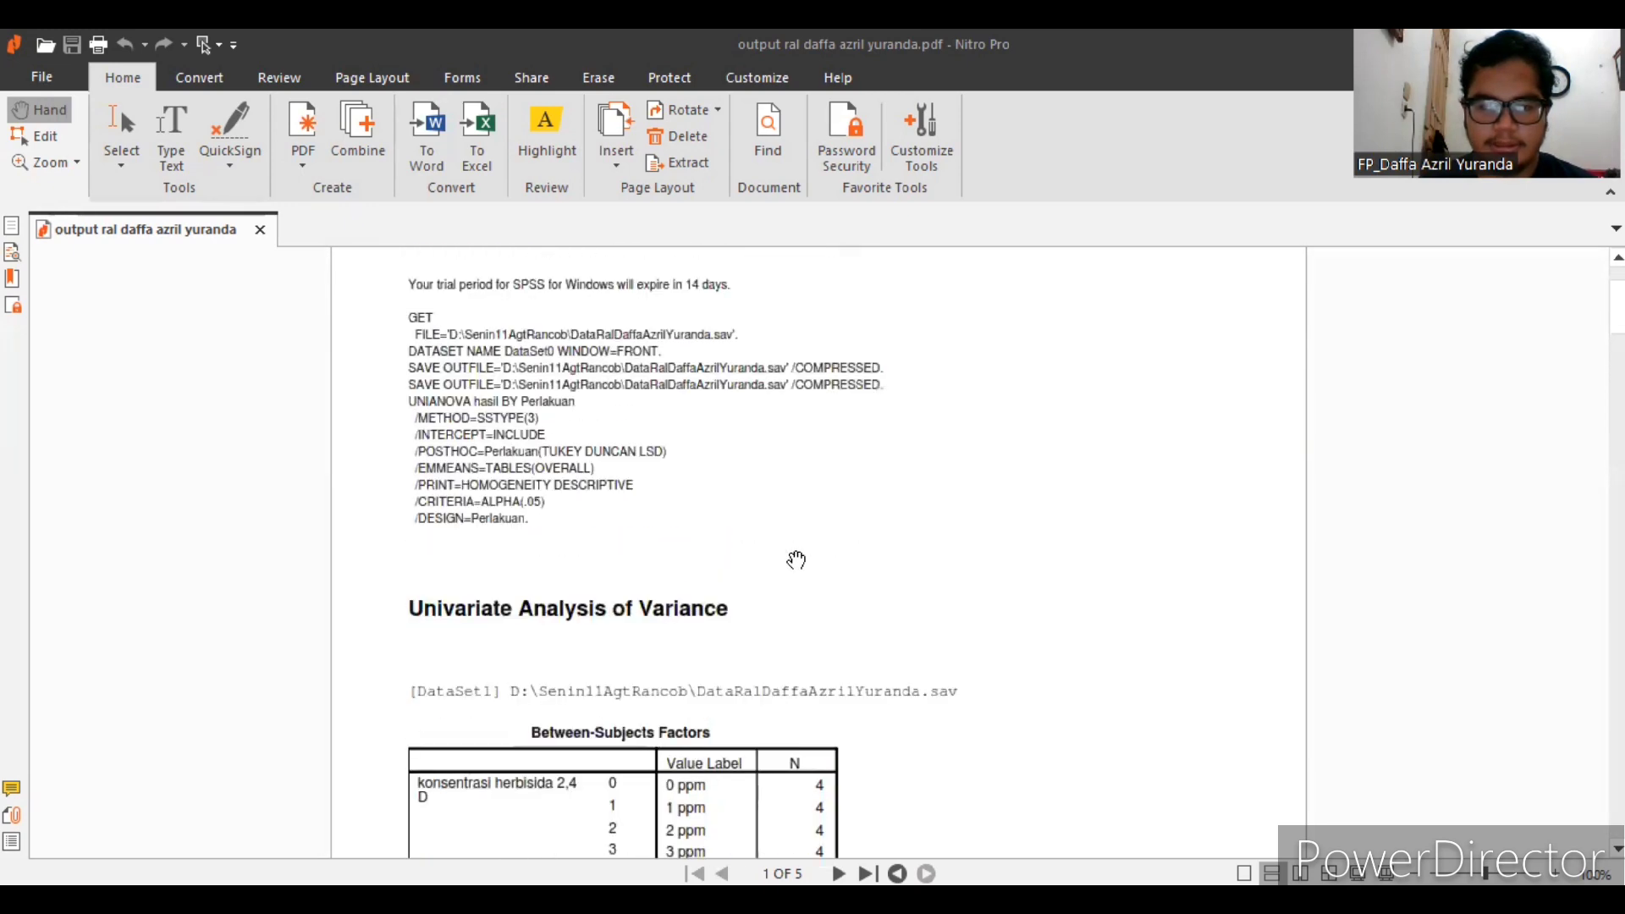
{"action": "scroll", "coordinate": [796, 560], "scroll_direction": "up", "scroll_amount": 1}
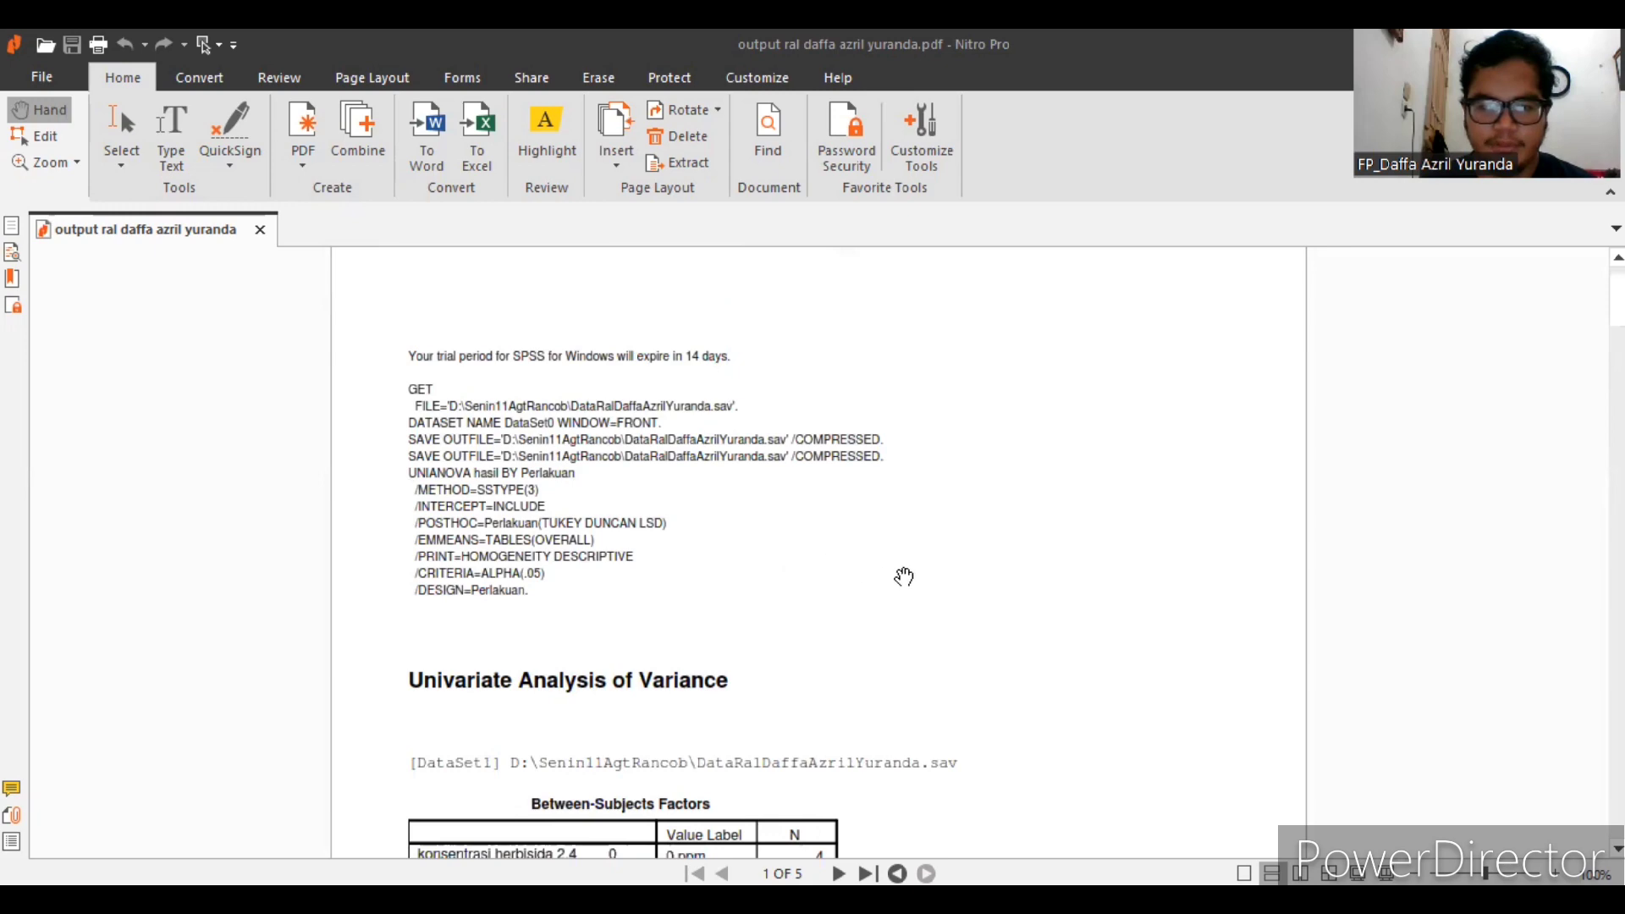
{"action": "scroll", "coordinate": [902, 577], "scroll_direction": "down", "scroll_amount": 5}
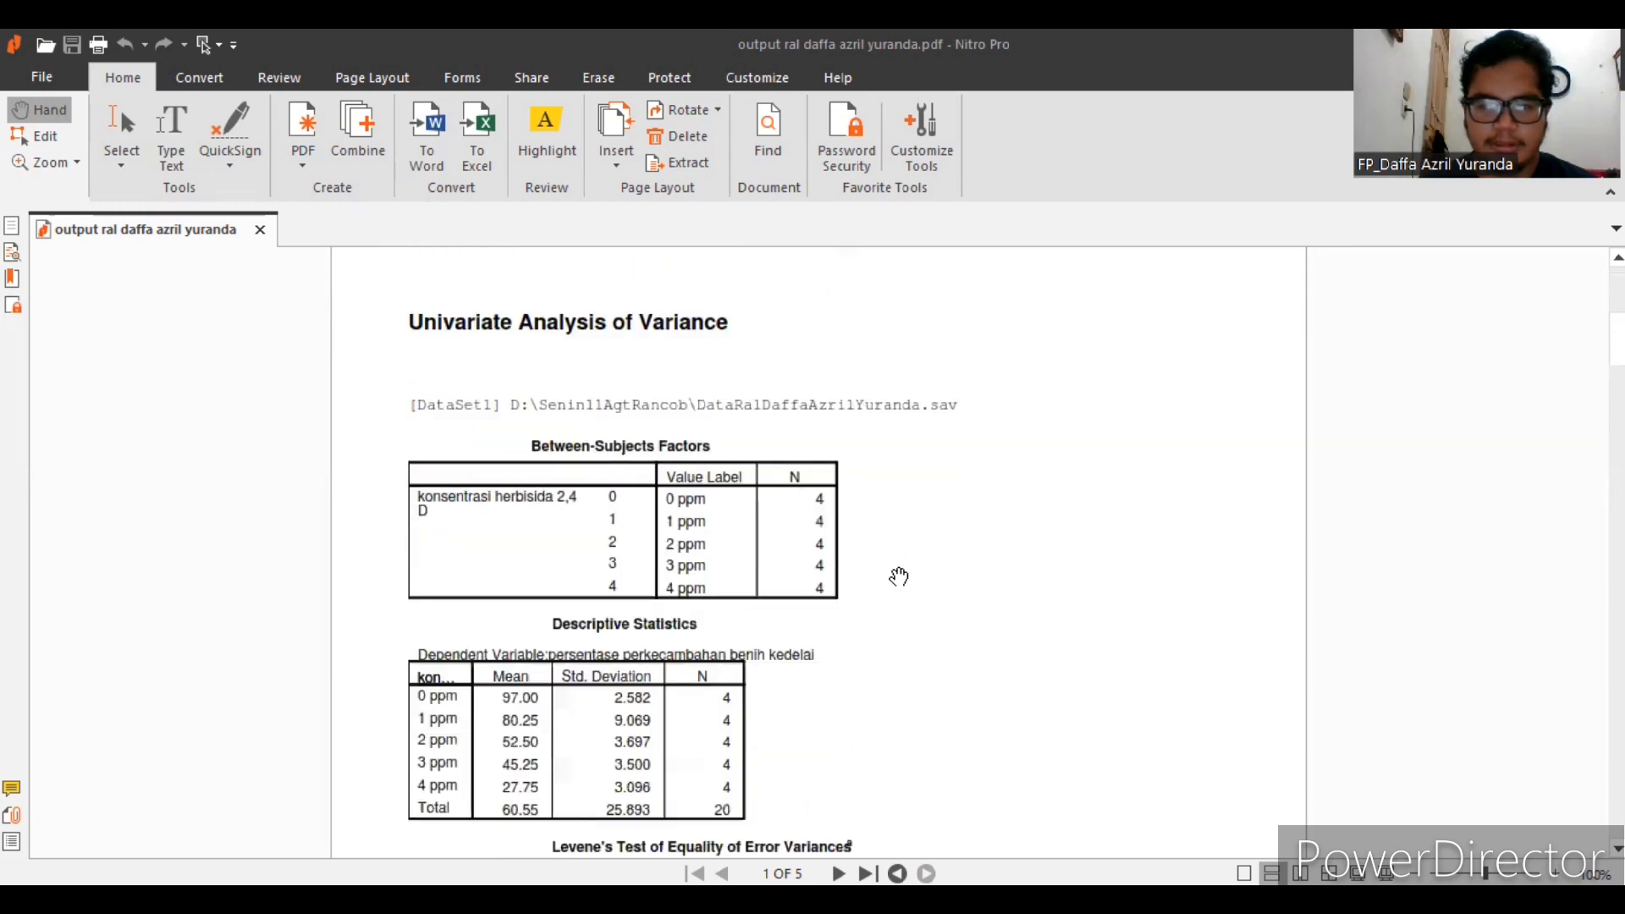
{"action": "scroll", "coordinate": [906, 711], "scroll_direction": "down", "scroll_amount": 5}
{"action": "scroll", "coordinate": [918, 709], "scroll_direction": "down", "scroll_amount": 12}
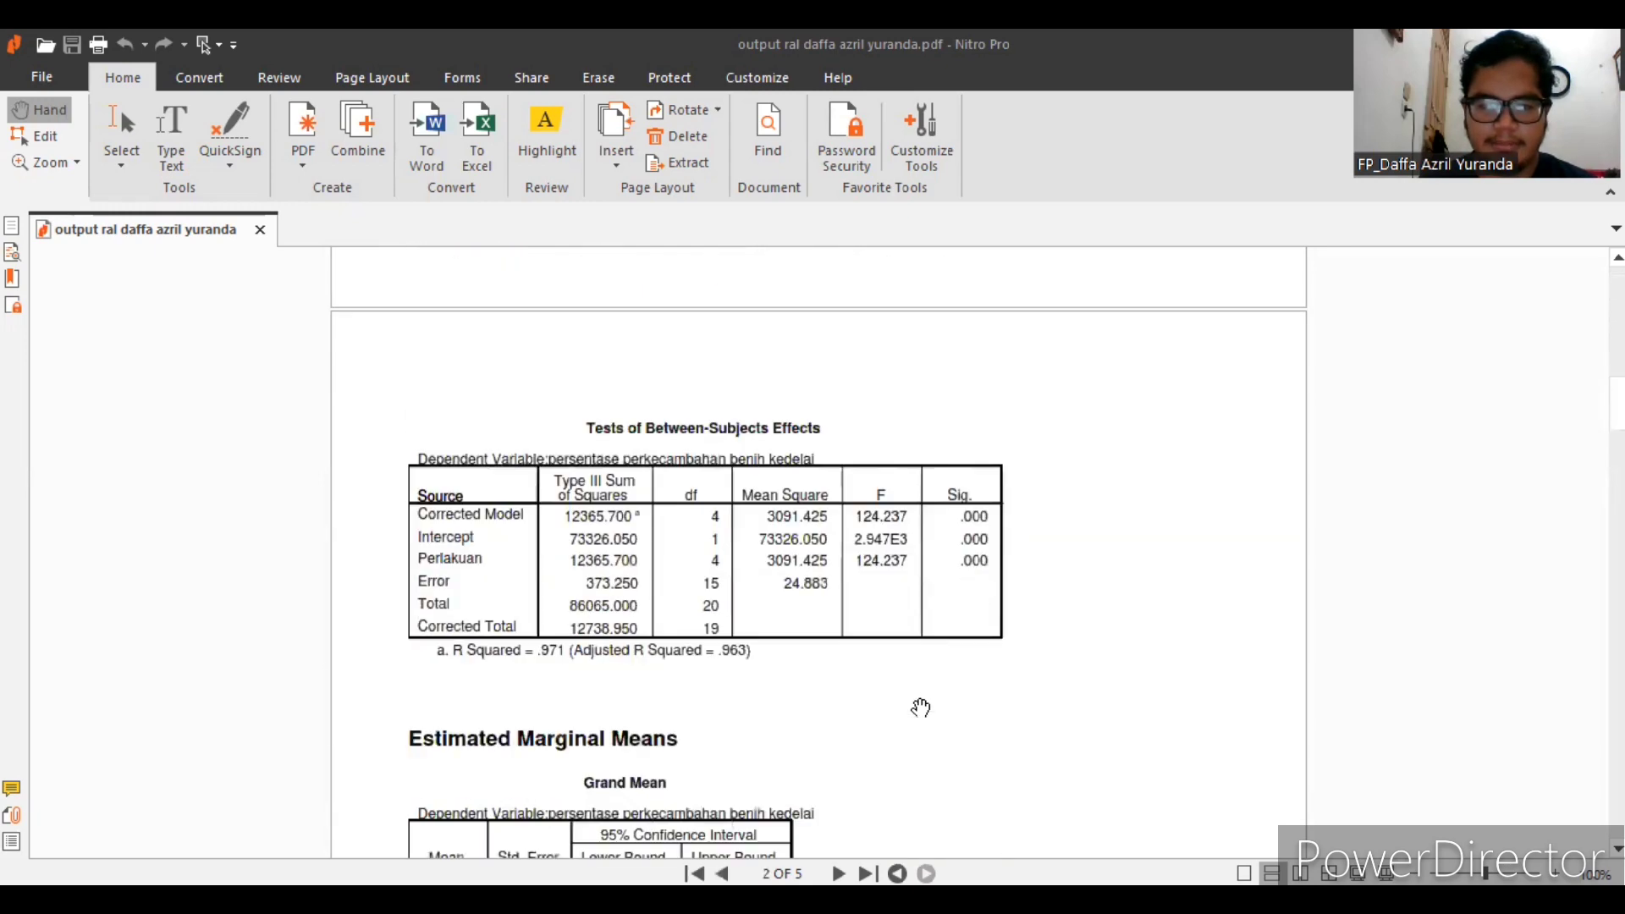
{"action": "scroll", "coordinate": [921, 708], "scroll_direction": "down", "scroll_amount": 8}
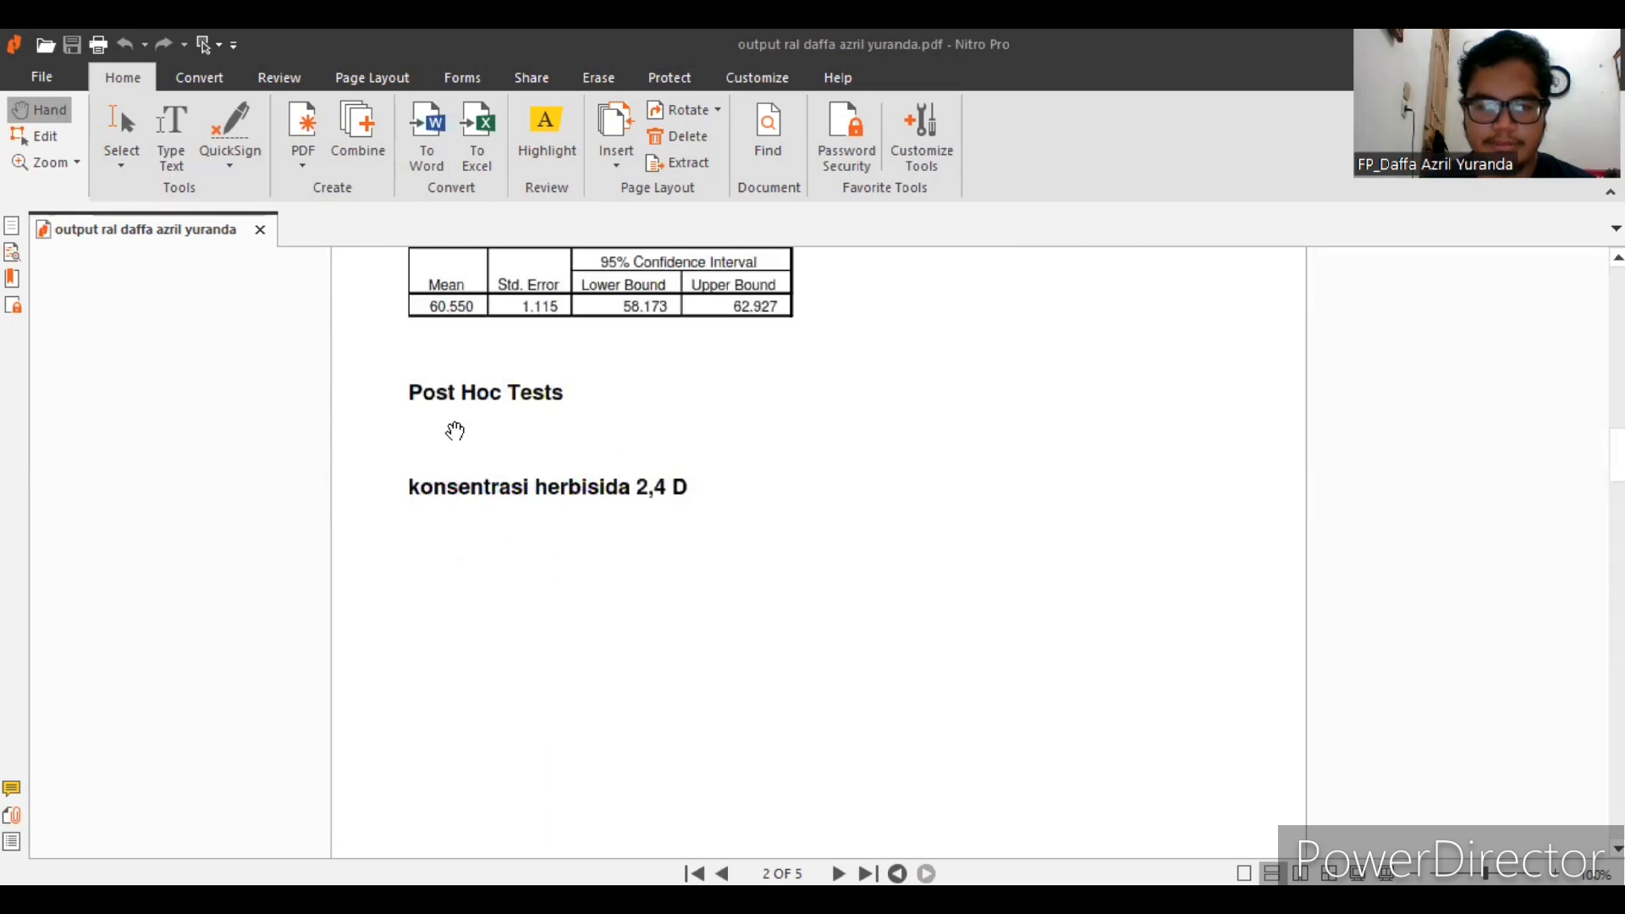
{"action": "scroll", "coordinate": [646, 605], "scroll_direction": "up", "scroll_amount": 2}
Step: Examine the Tukey HSD and LSD multiple comparisons of the herbicide concentrations, through to the Homogeneous Subsets tables
{"action": "scroll", "coordinate": [644, 611], "scroll_direction": "down", "scroll_amount": 8}
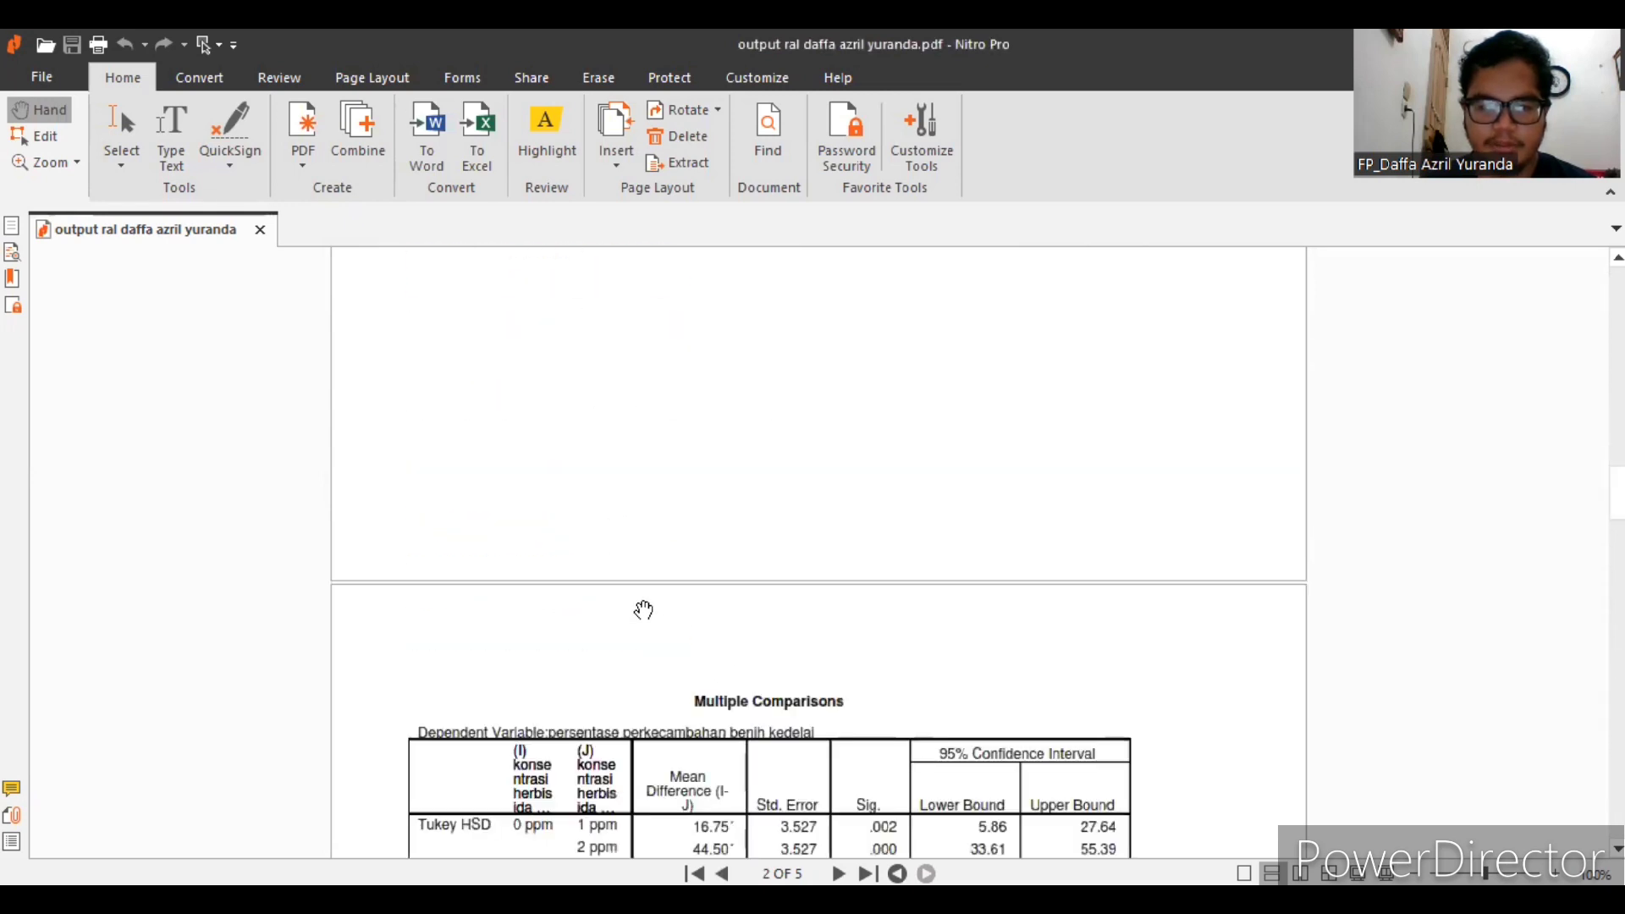
{"action": "scroll", "coordinate": [669, 601], "scroll_direction": "down", "scroll_amount": 7}
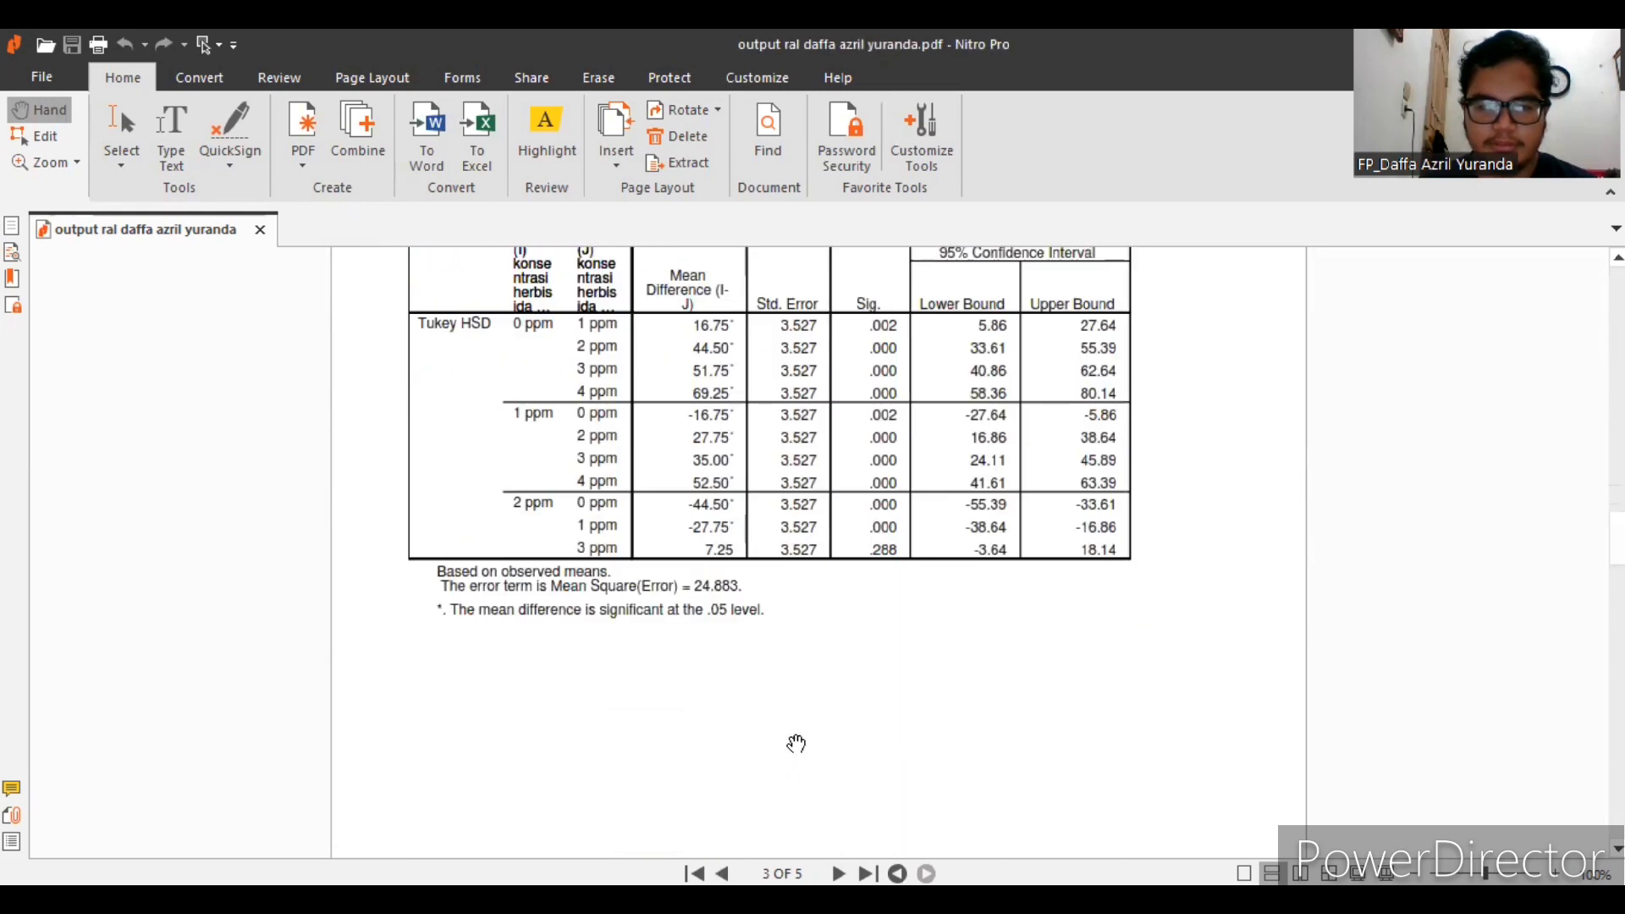
{"action": "scroll", "coordinate": [796, 742], "scroll_direction": "down", "scroll_amount": 12}
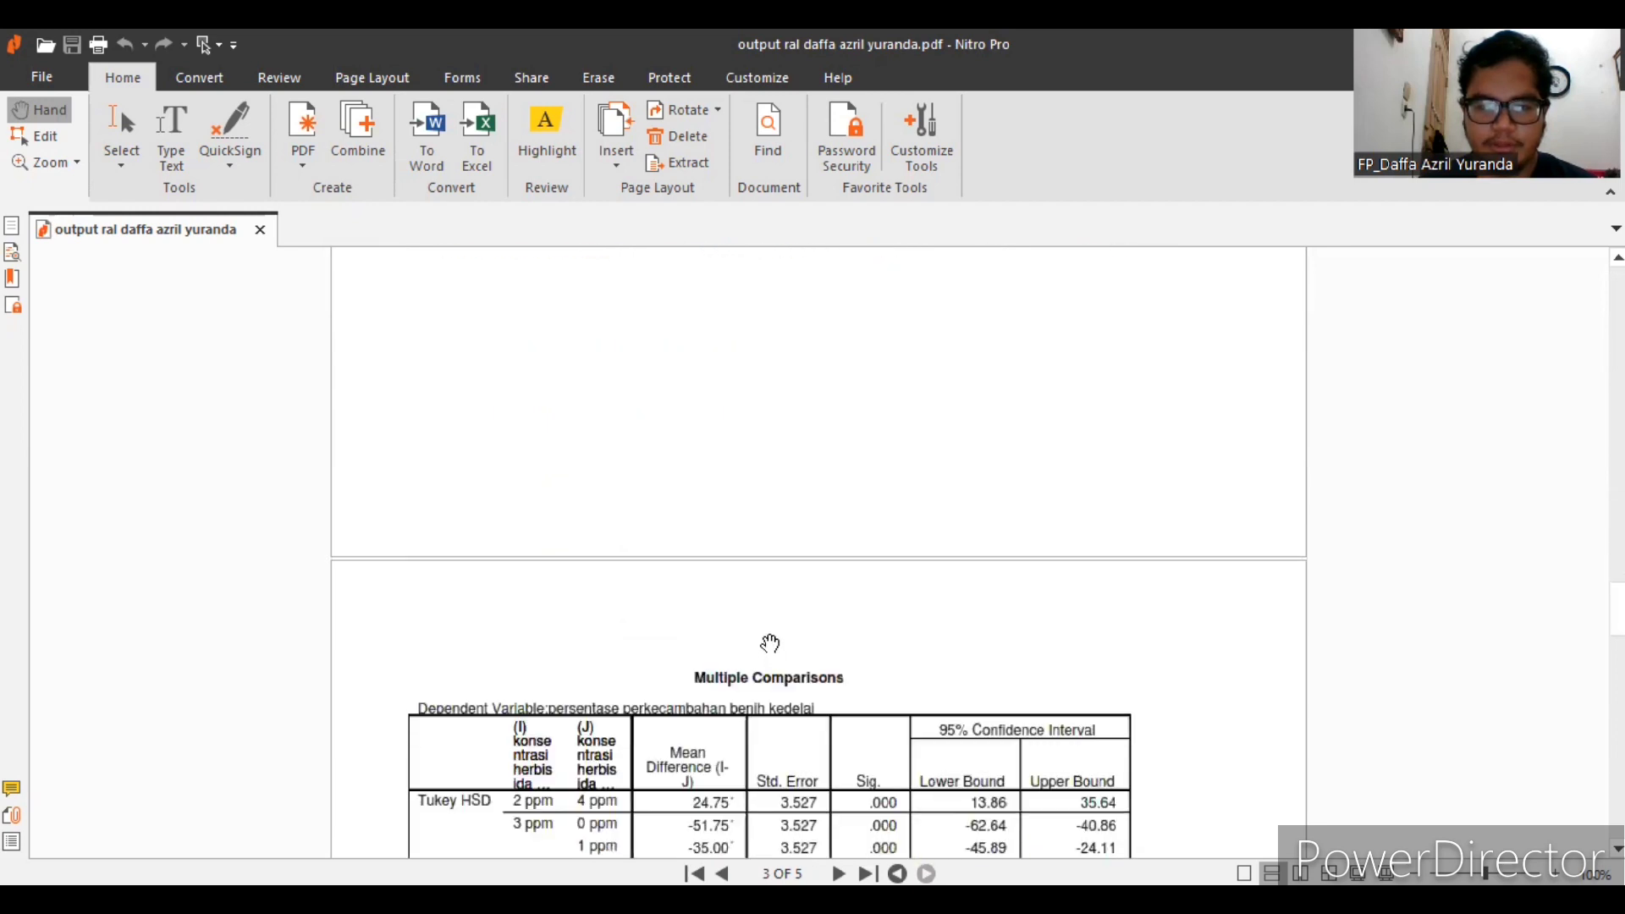
{"action": "scroll", "coordinate": [769, 627], "scroll_direction": "down", "scroll_amount": 2}
{"action": "scroll", "coordinate": [774, 605], "scroll_direction": "down", "scroll_amount": 2}
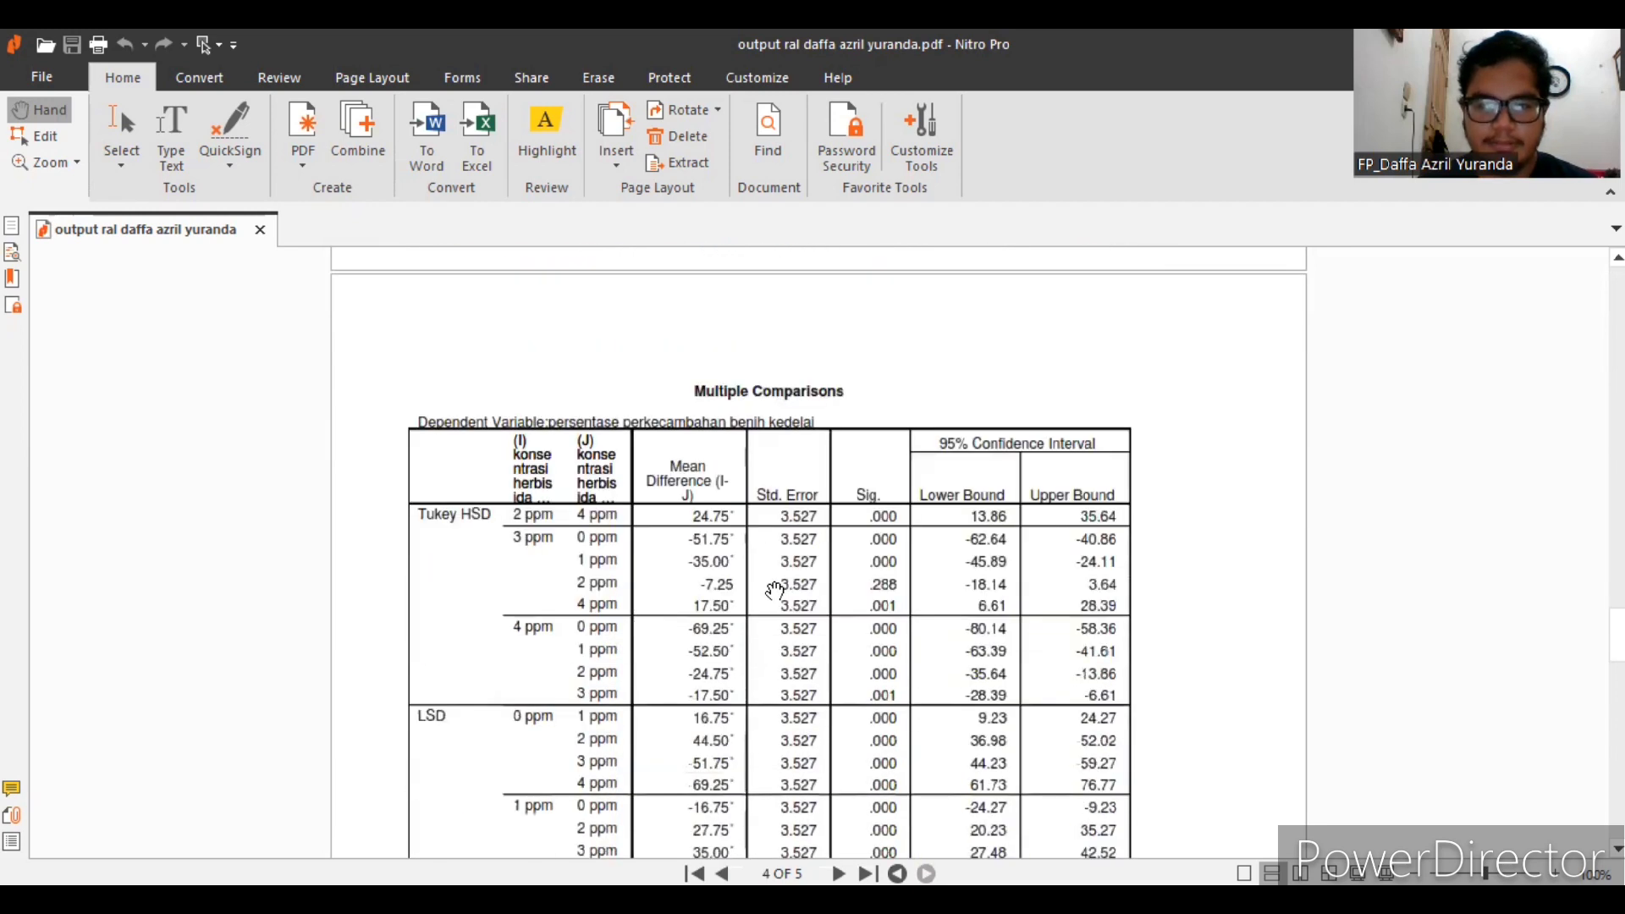
{"action": "scroll", "coordinate": [794, 576], "scroll_direction": "down", "scroll_amount": 2}
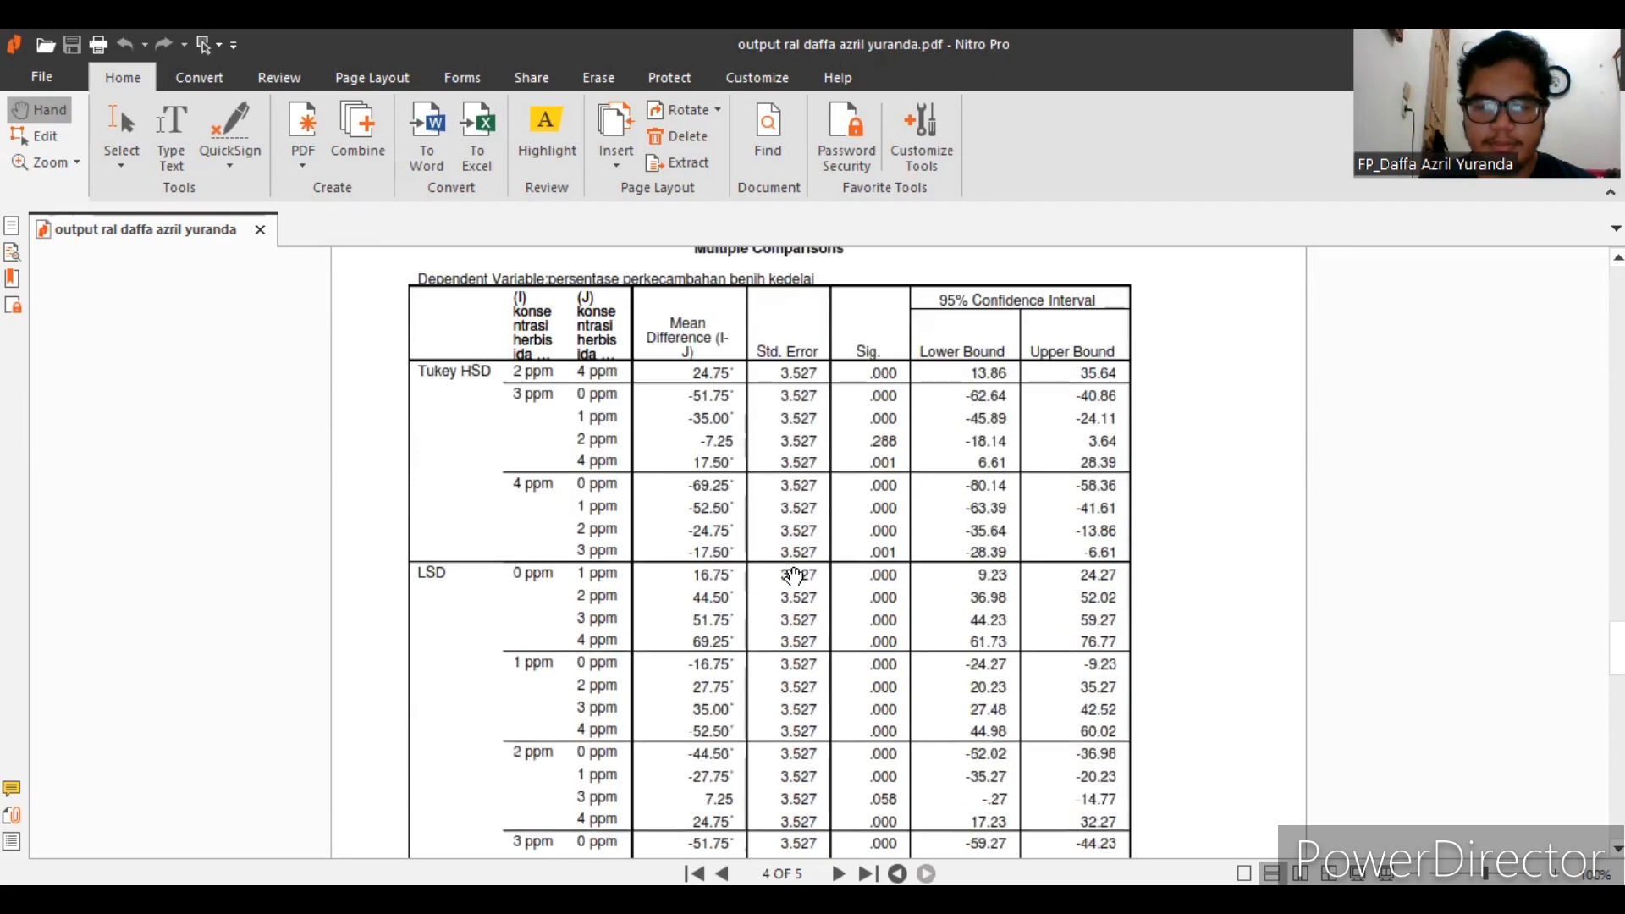
{"action": "scroll", "coordinate": [794, 576], "scroll_direction": "down", "scroll_amount": 2}
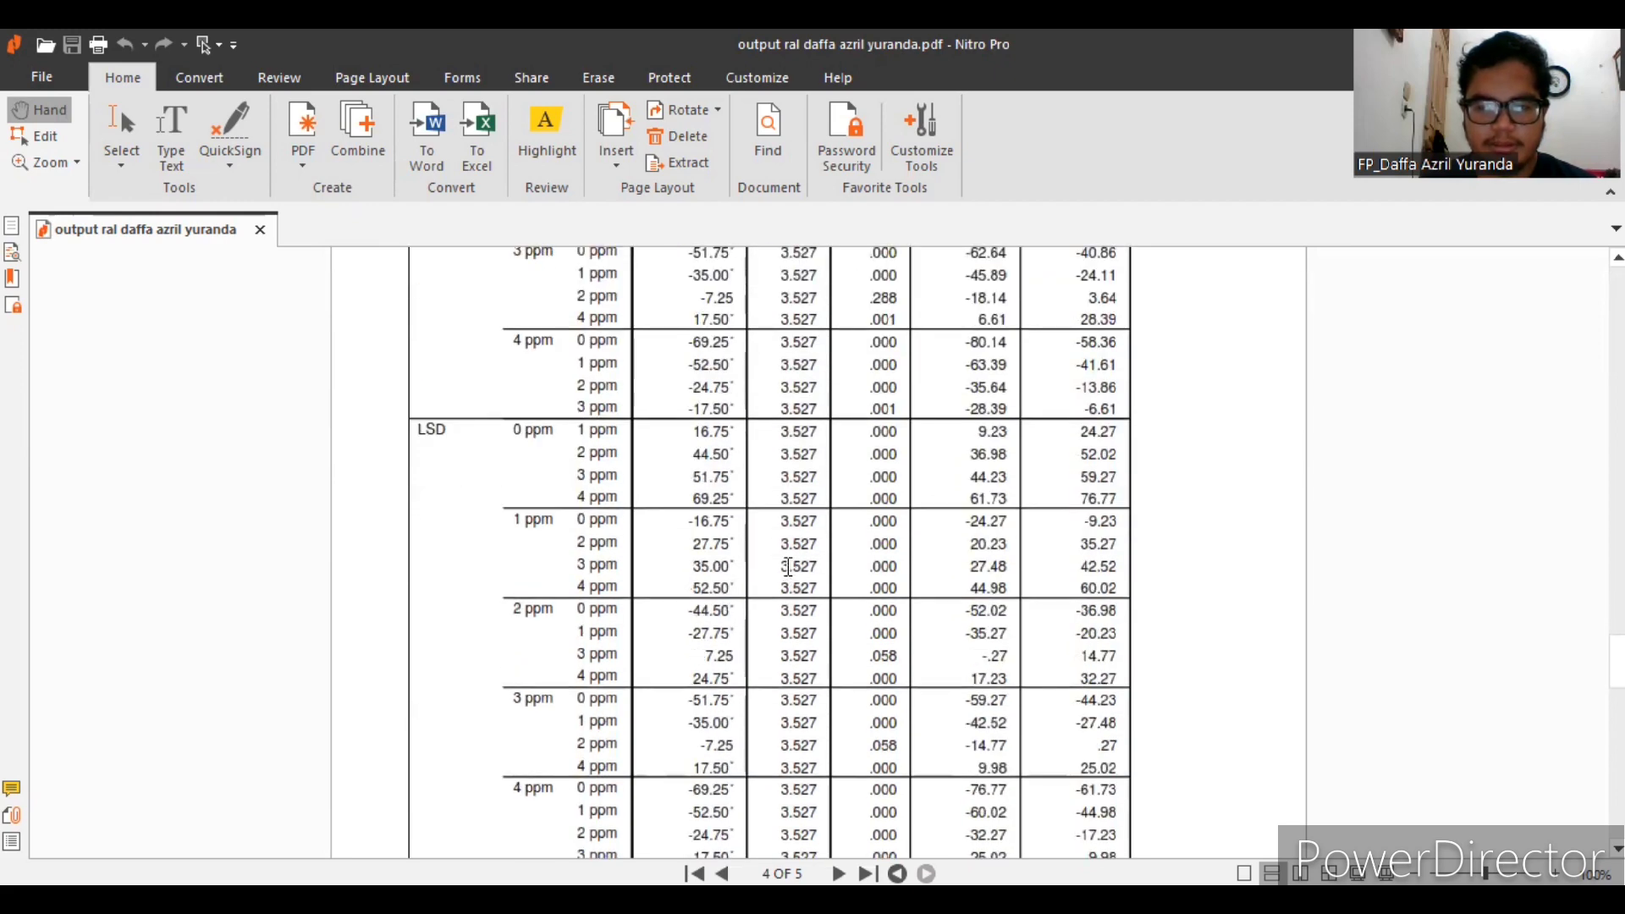
{"action": "scroll", "coordinate": [812, 560], "scroll_direction": "down", "scroll_amount": 1}
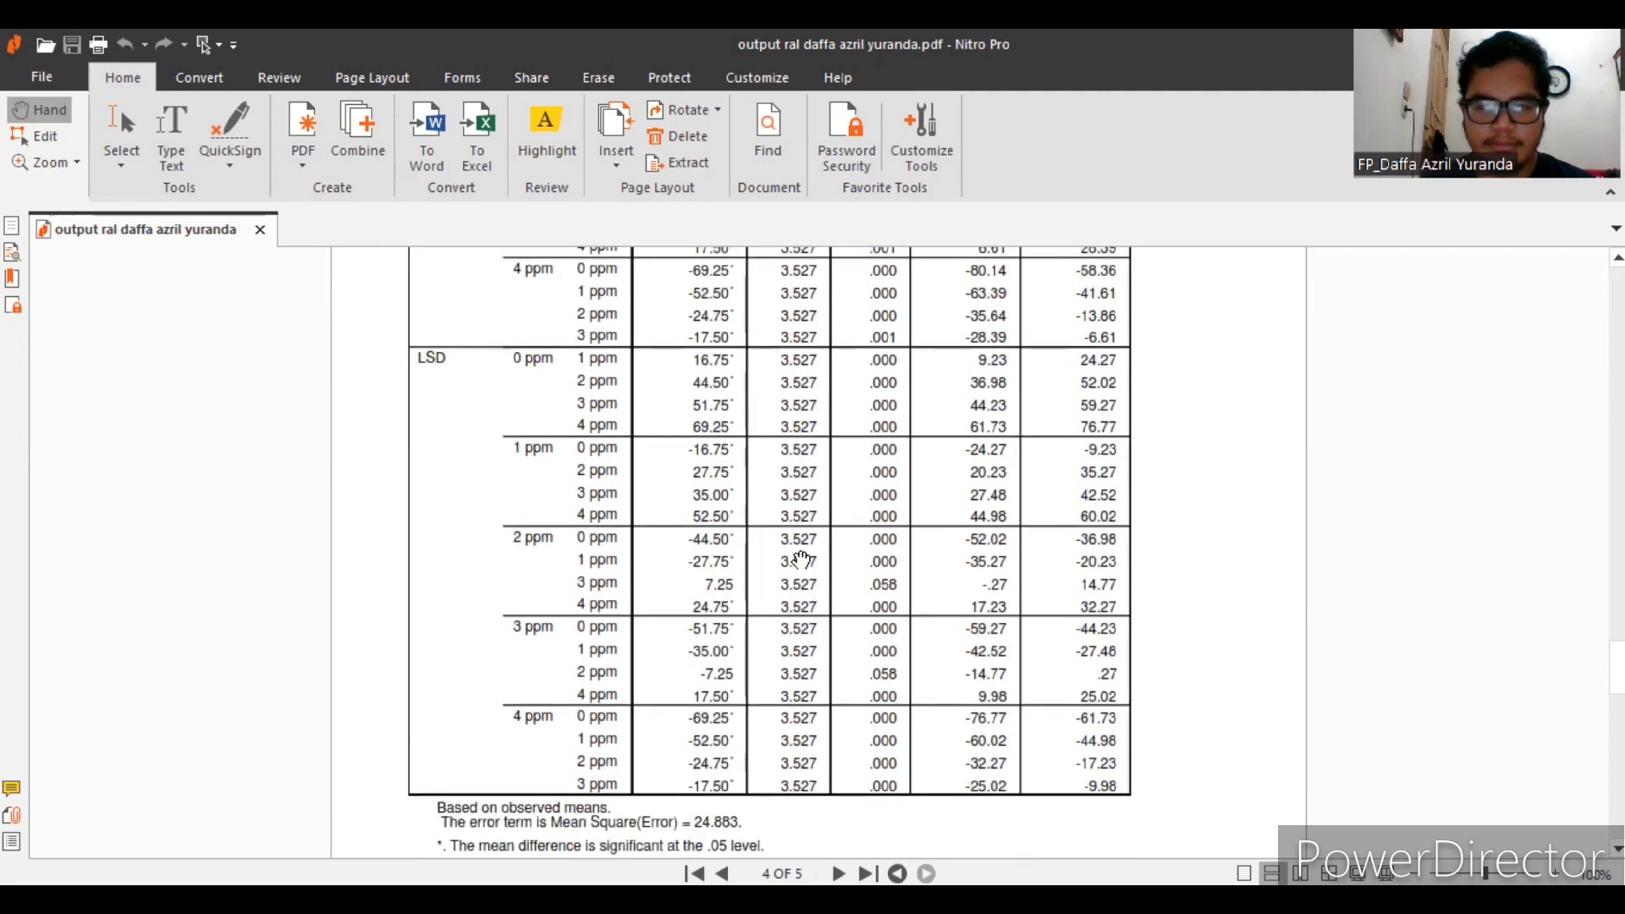
{"action": "scroll", "coordinate": [812, 561], "scroll_direction": "down", "scroll_amount": 3}
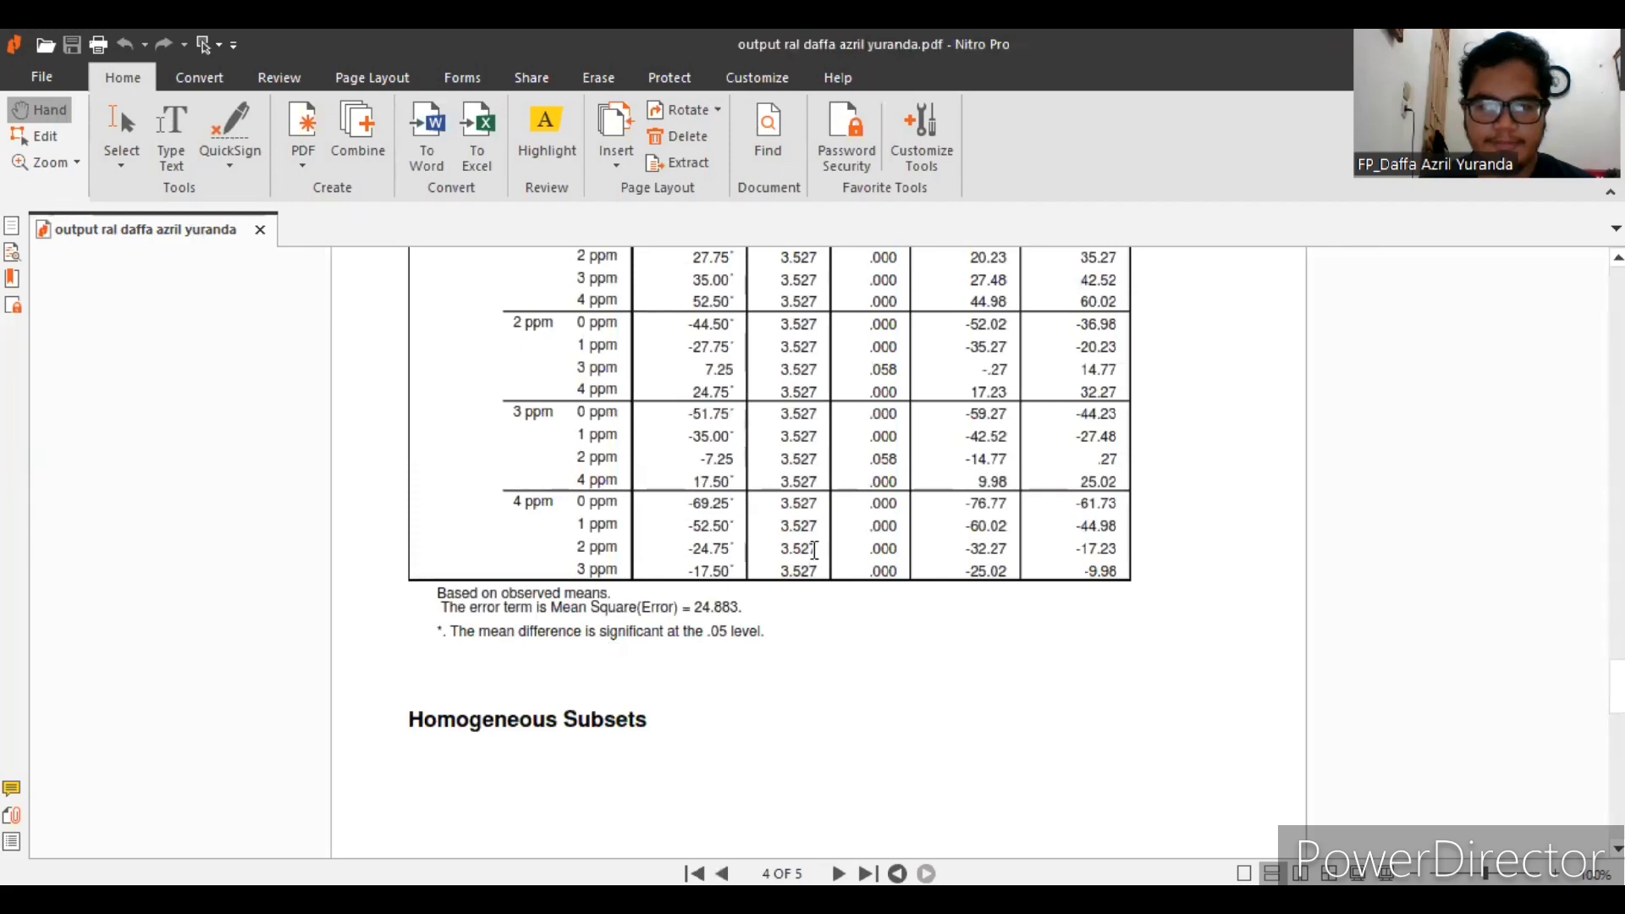
{"action": "scroll", "coordinate": [796, 563], "scroll_direction": "down", "scroll_amount": 4}
{"action": "scroll", "coordinate": [794, 565], "scroll_direction": "down", "scroll_amount": 3}
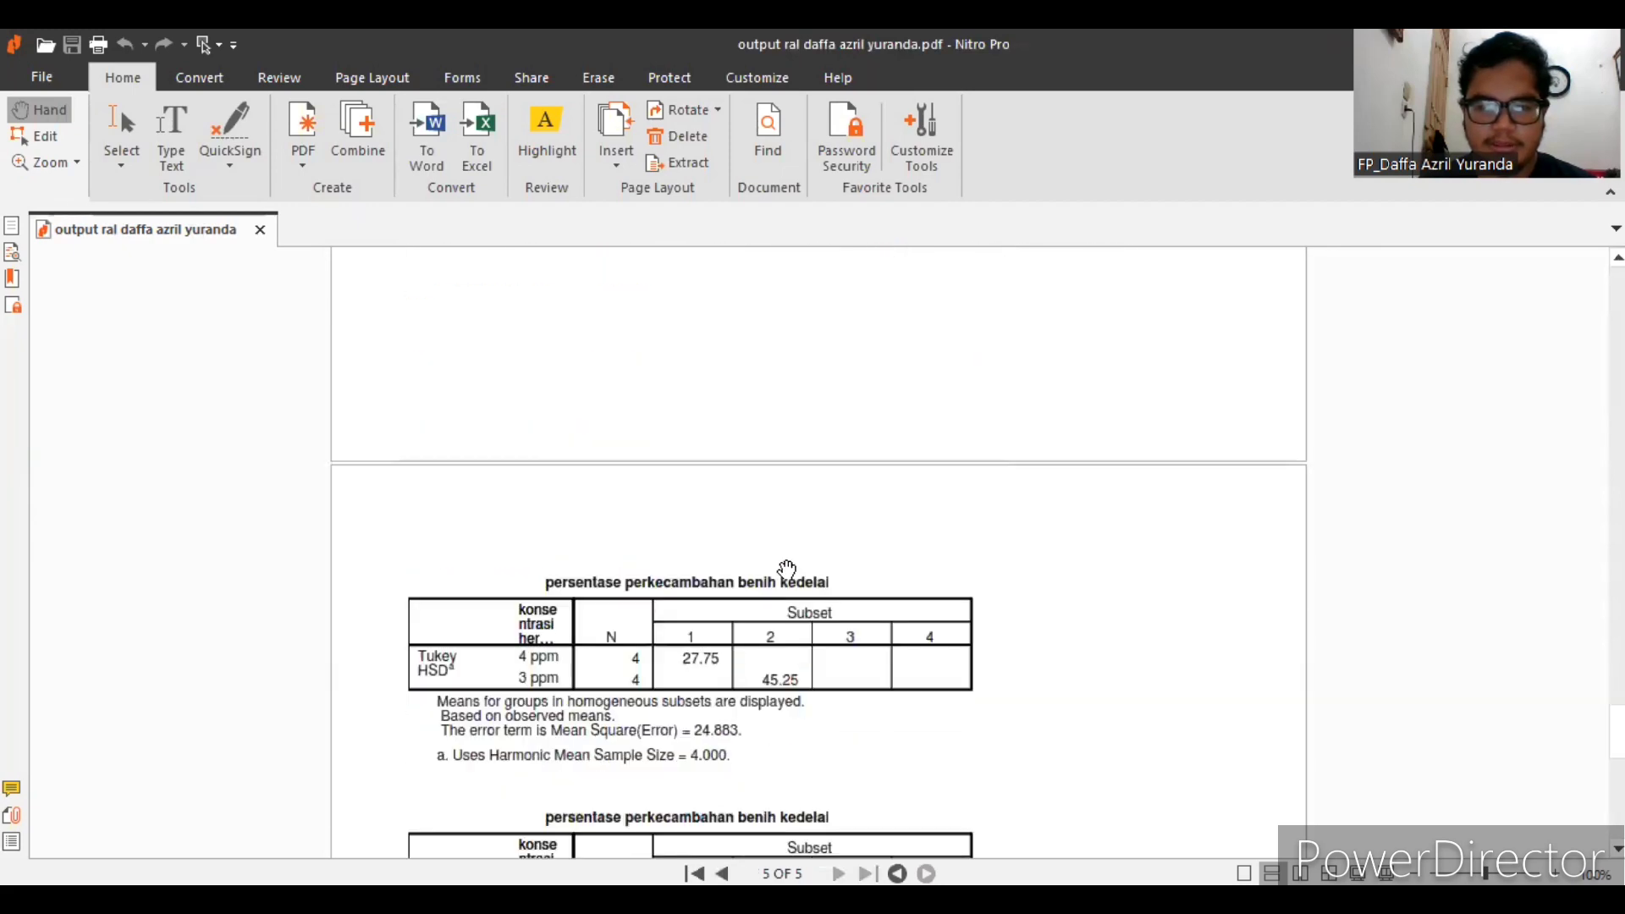
Step: Go back from the homogeneous subsets through the Multiple Comparisons pages of the report
{"action": "scroll", "coordinate": [793, 565], "scroll_direction": "up", "scroll_amount": 15}
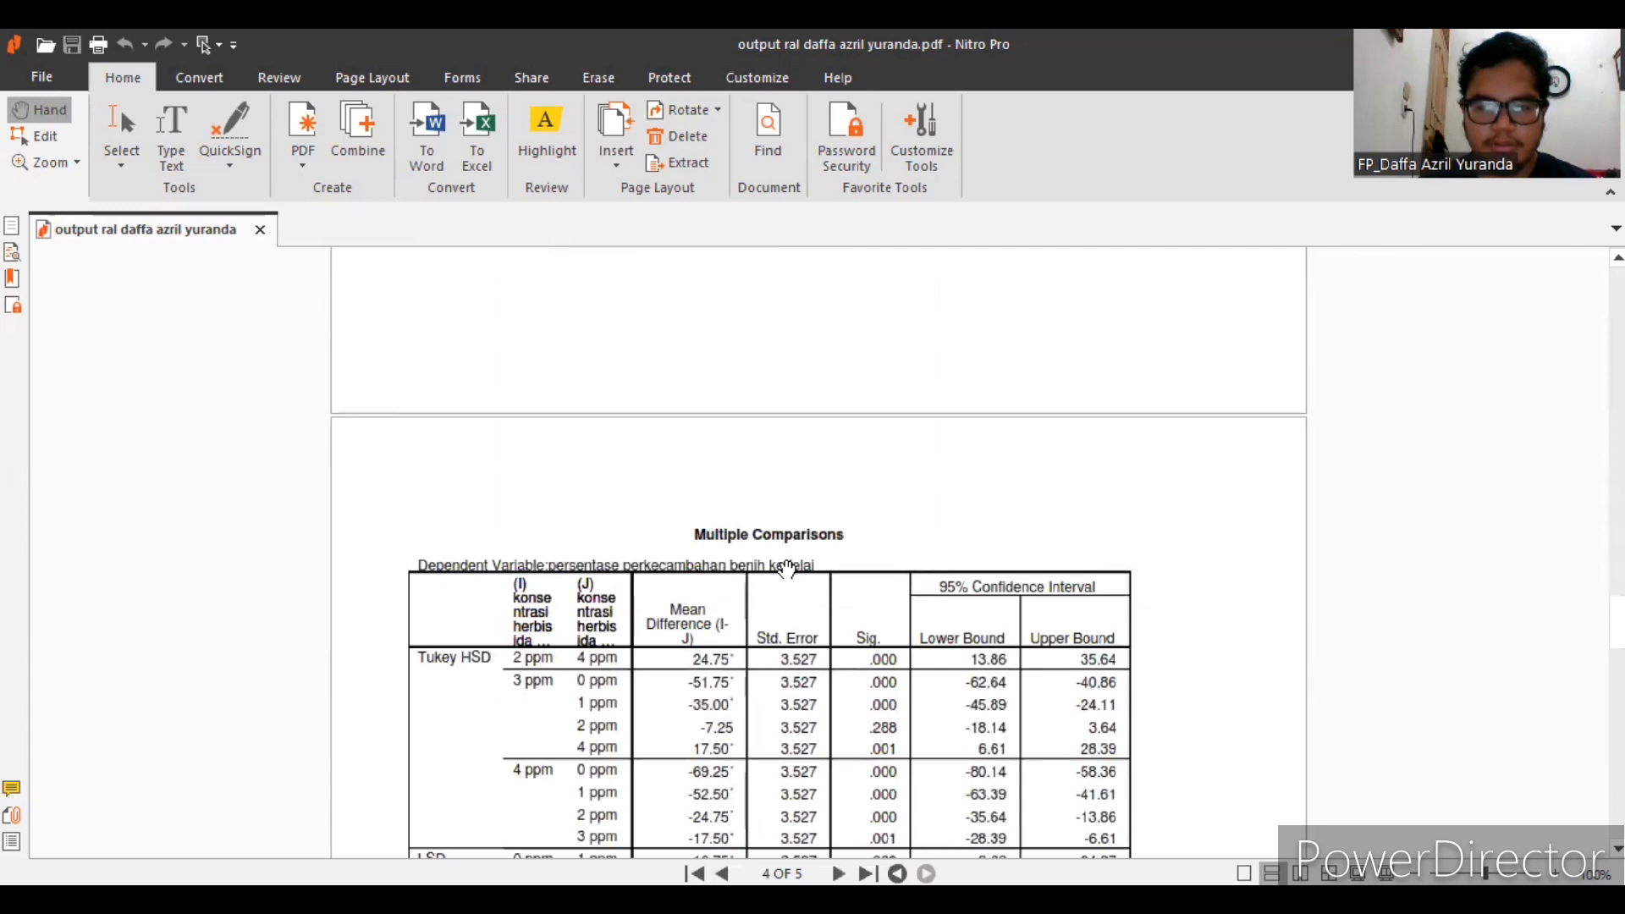
{"action": "scroll", "coordinate": [787, 569], "scroll_direction": "up", "scroll_amount": 7}
{"action": "scroll", "coordinate": [787, 571], "scroll_direction": "up", "scroll_amount": 10}
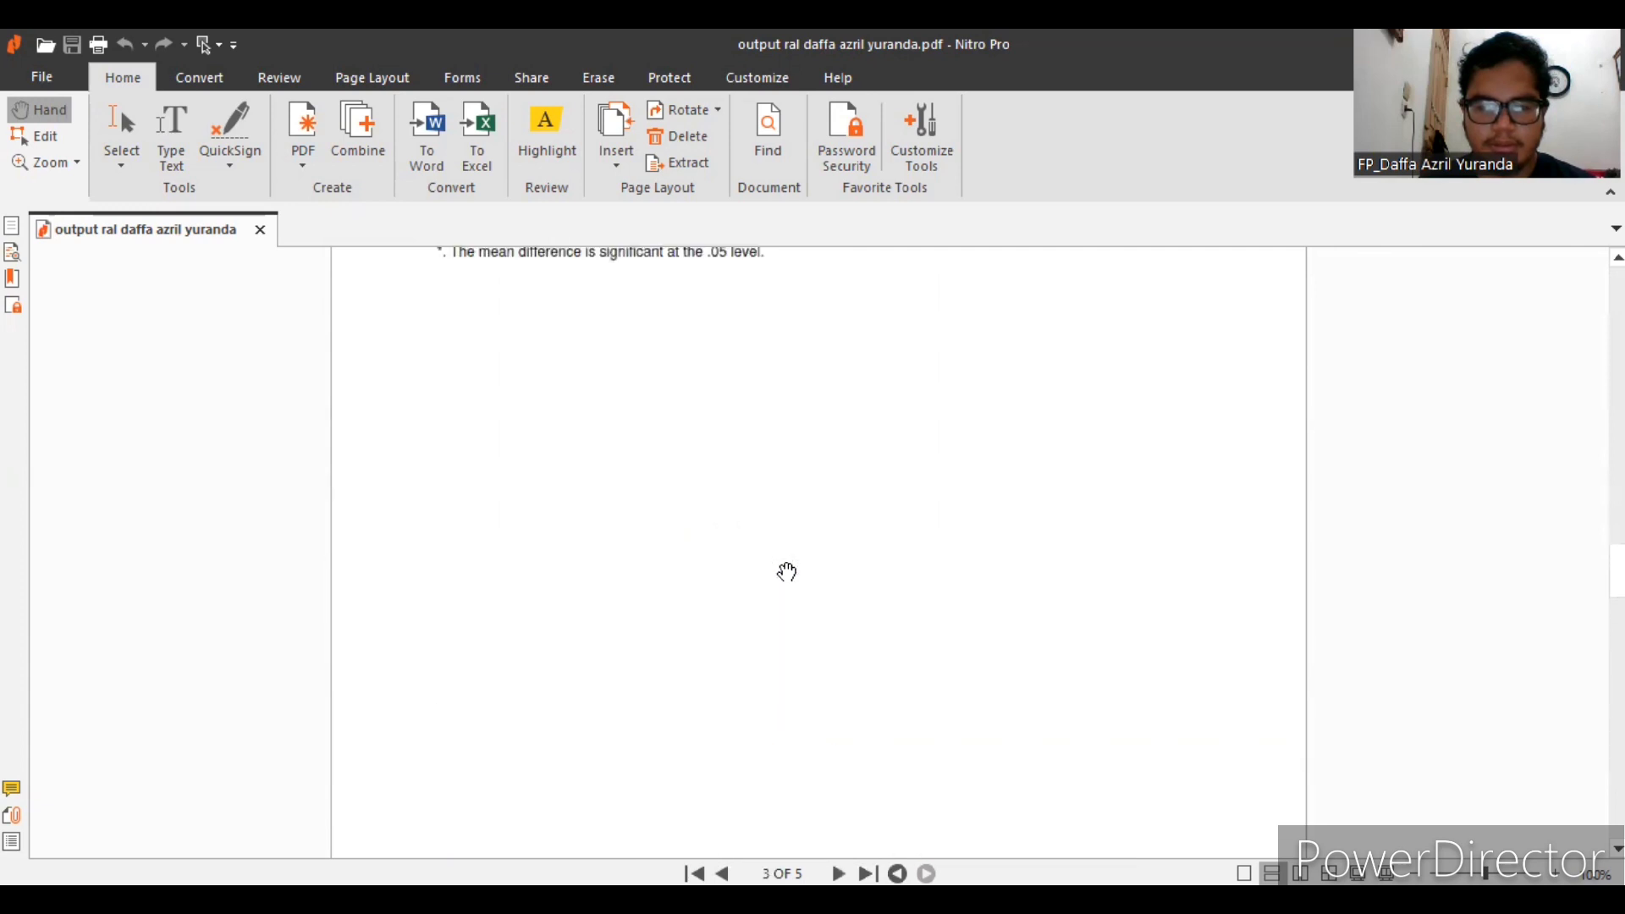